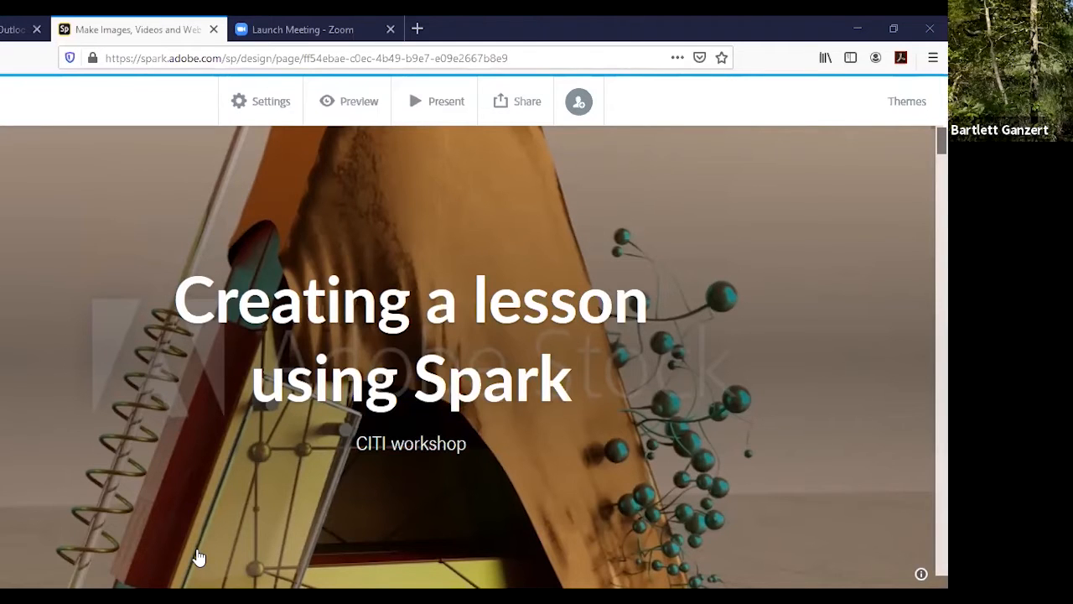
Look through the lesson page's title, the "The Dangling Man" split layout and the introductory Adobe Spark text.
scroll(196, 558, "down", 1)
scroll(388, 241, "up", 1)
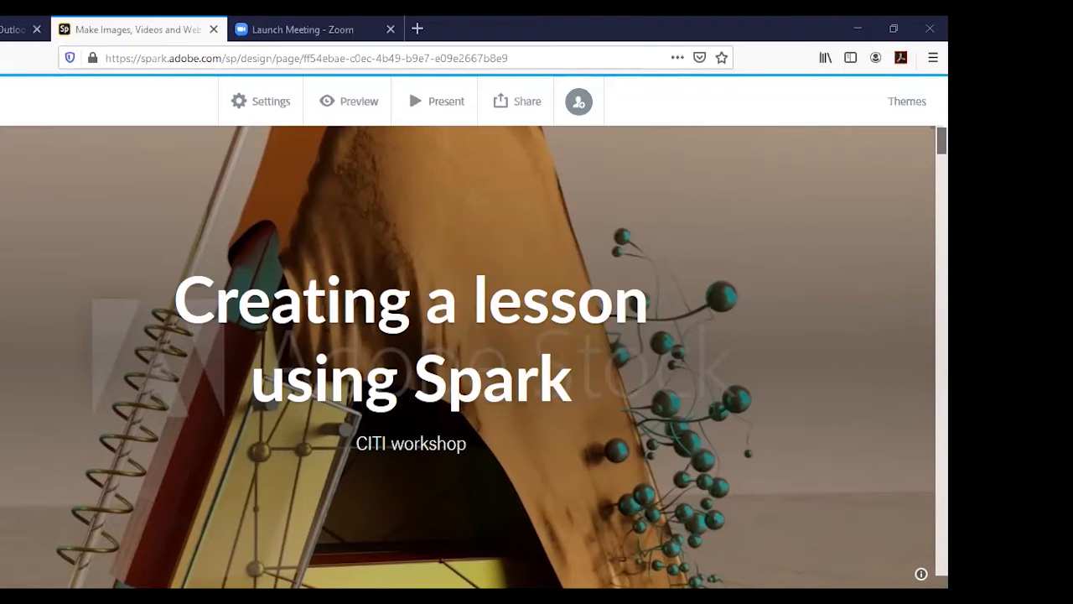
scroll(373, 256, "down", 10)
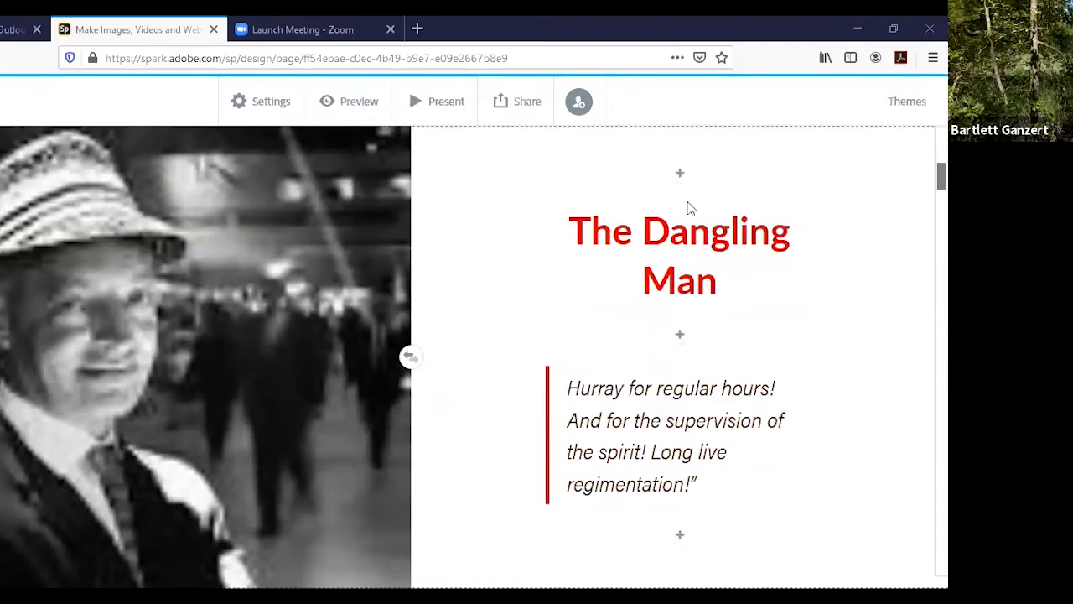
scroll(669, 333, "down", 10)
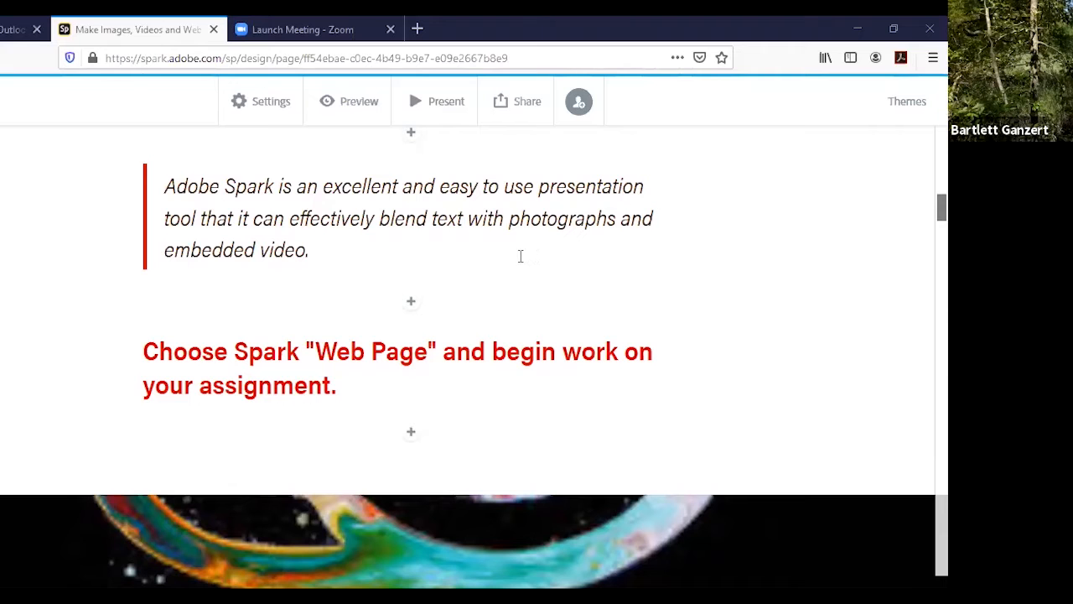
scroll(520, 256, "down", 10)
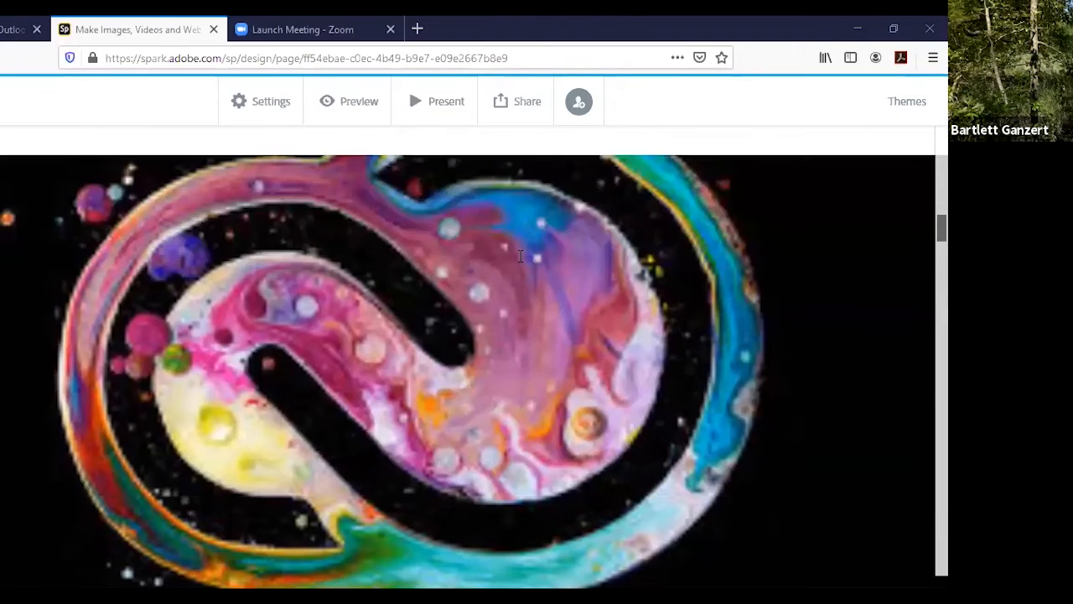
scroll(520, 256, "down", 1)
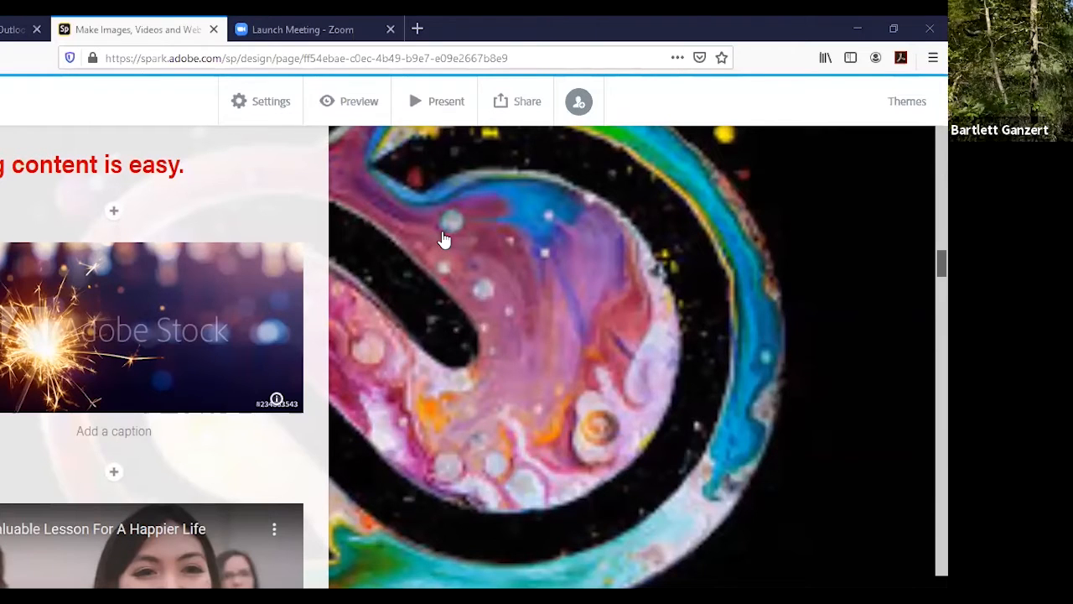
Examine the glideshow section over the colourful background, including its heading, sparkler photo and embedded video.
scroll(444, 240, "down", 1)
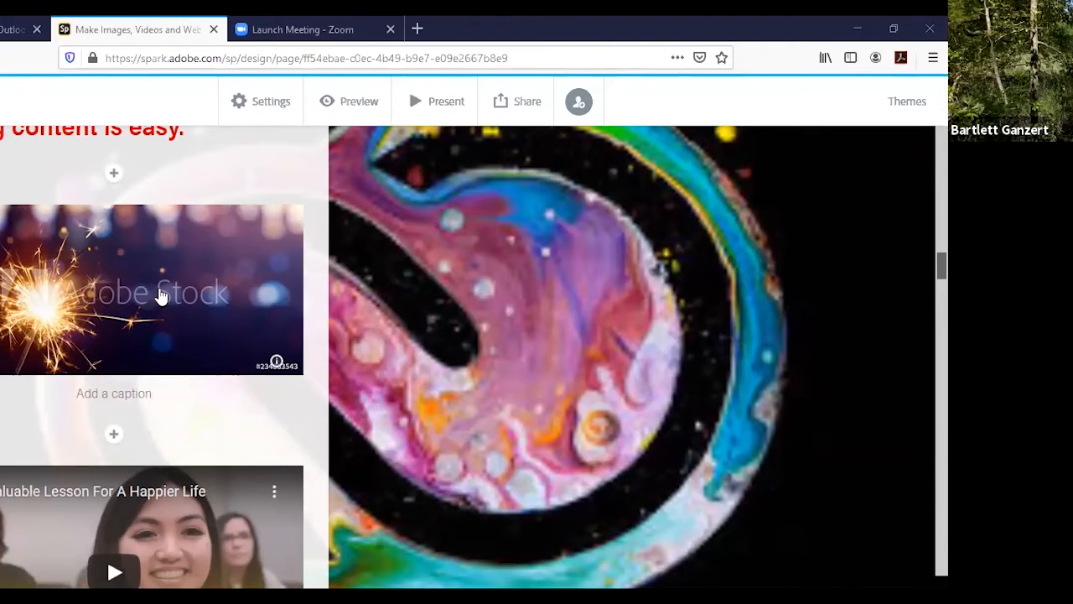
scroll(160, 295, "down", 2)
scroll(160, 297, "up", 2)
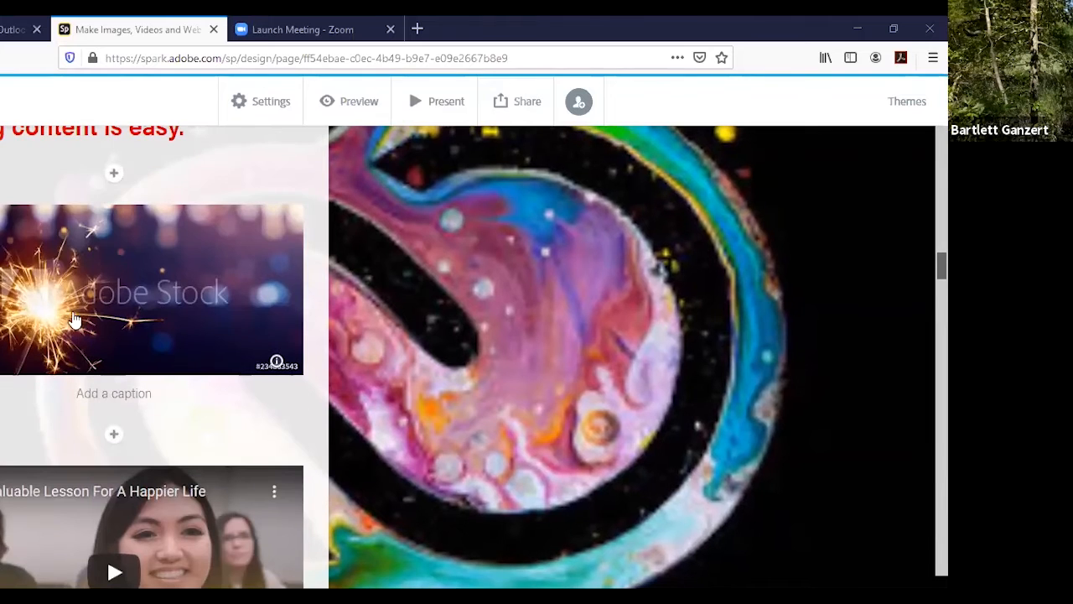
scroll(472, 328, "up", 3)
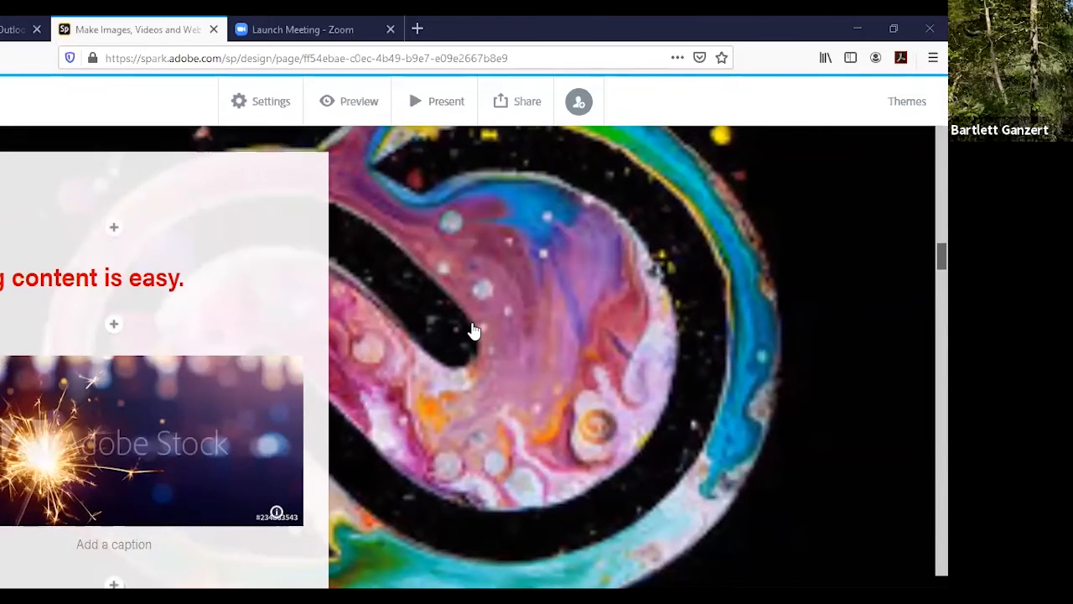
scroll(474, 330, "up", 5)
scroll(473, 331, "down", 5)
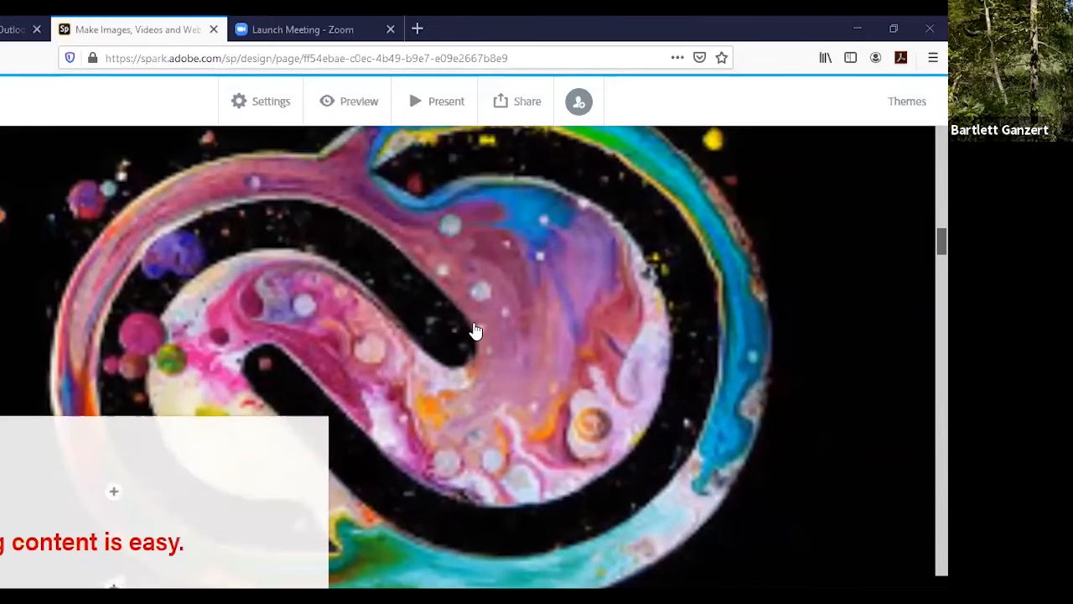
scroll(474, 331, "down", 2)
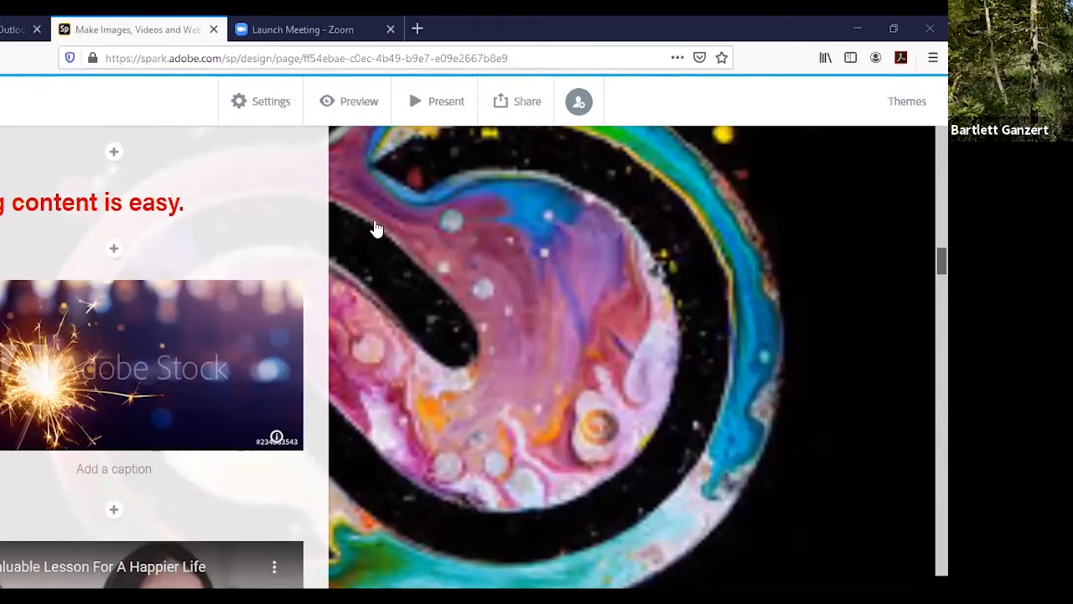
scroll(380, 228, "down", 4)
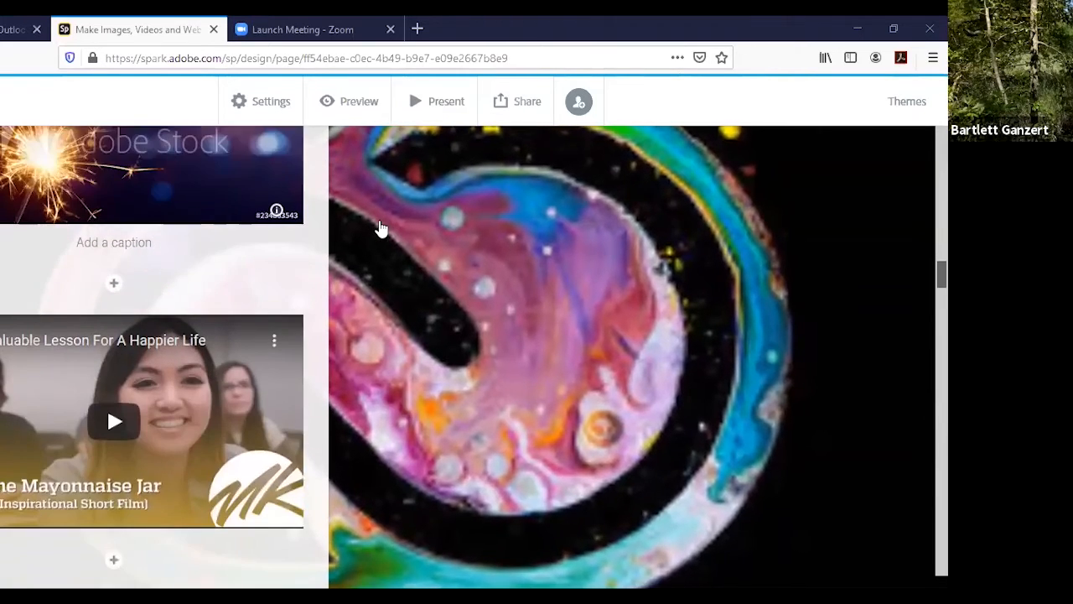
scroll(386, 235, "down", 2)
scroll(391, 240, "up", 8)
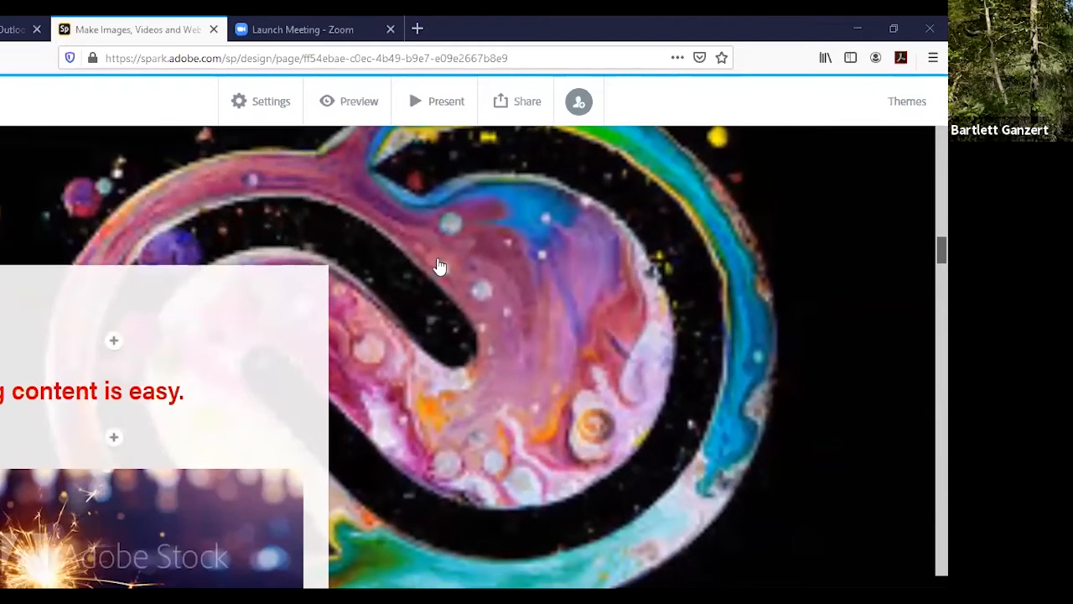
scroll(469, 280, "down", 3)
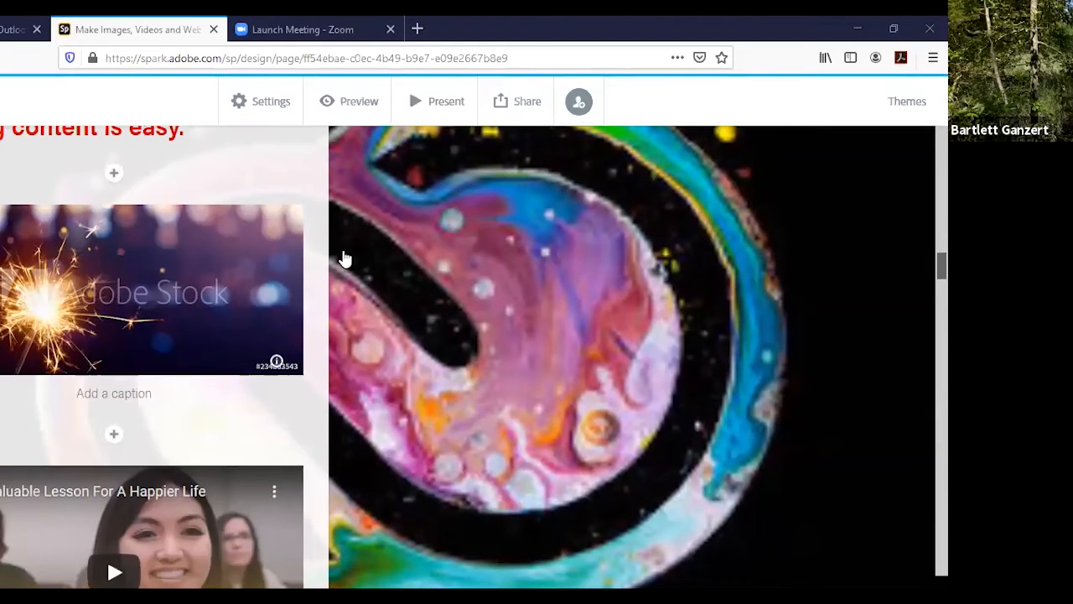
Review the embedded video, the "Name of URL" button and the text explaining the available content types.
scroll(371, 271, "down", 4)
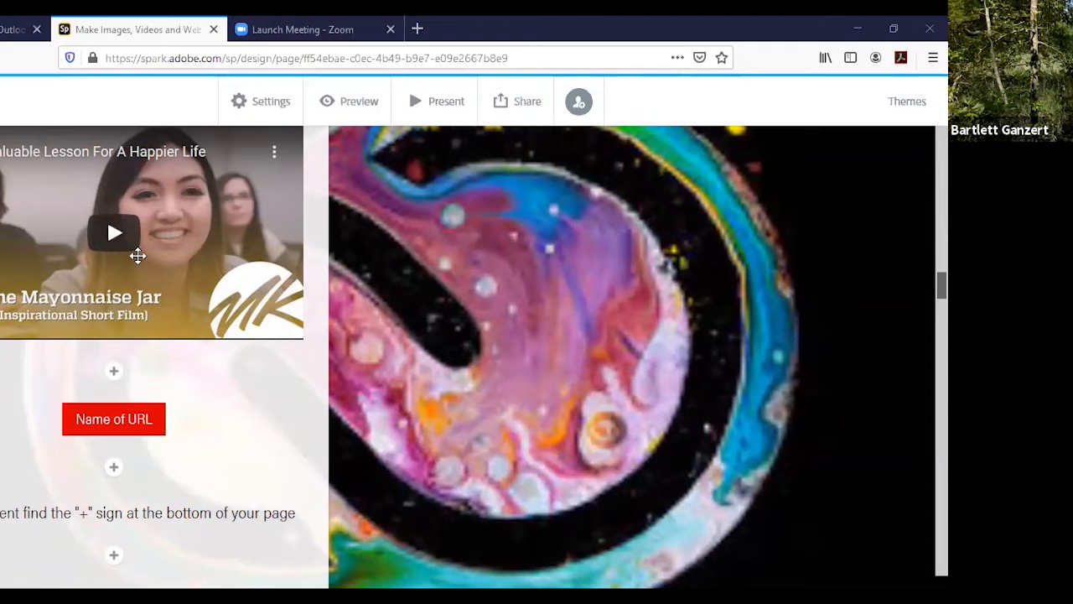
scroll(604, 302, "down", 2)
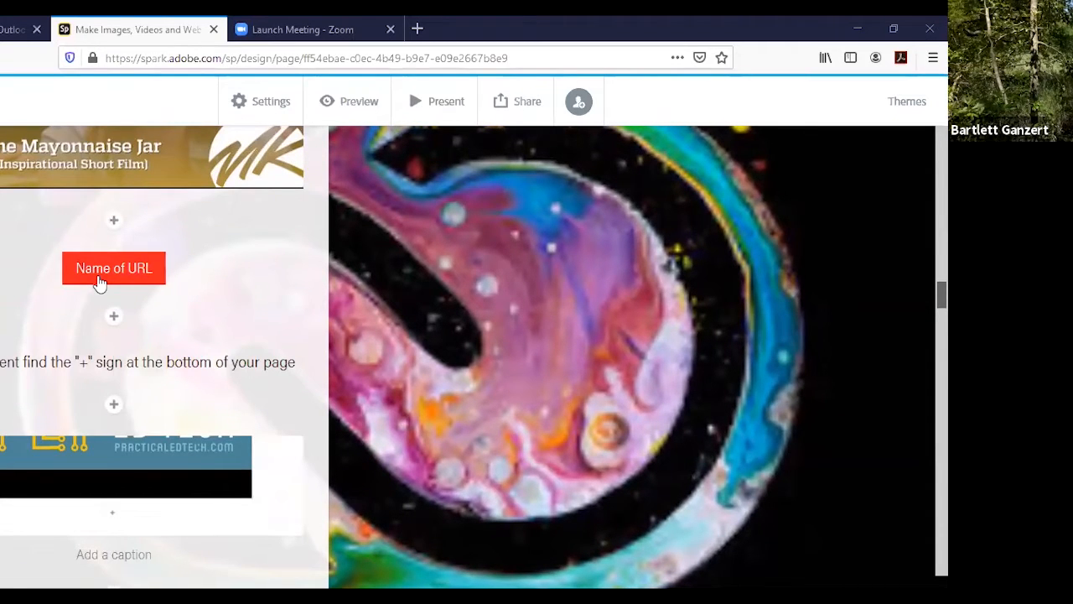
scroll(508, 280, "down", 3)
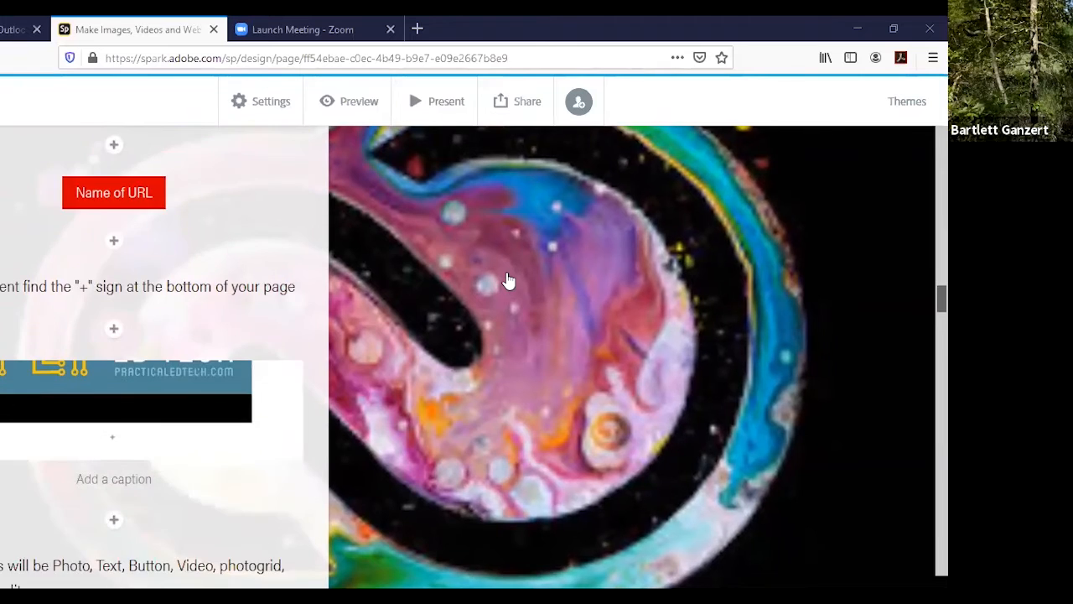
scroll(508, 281, "down", 1)
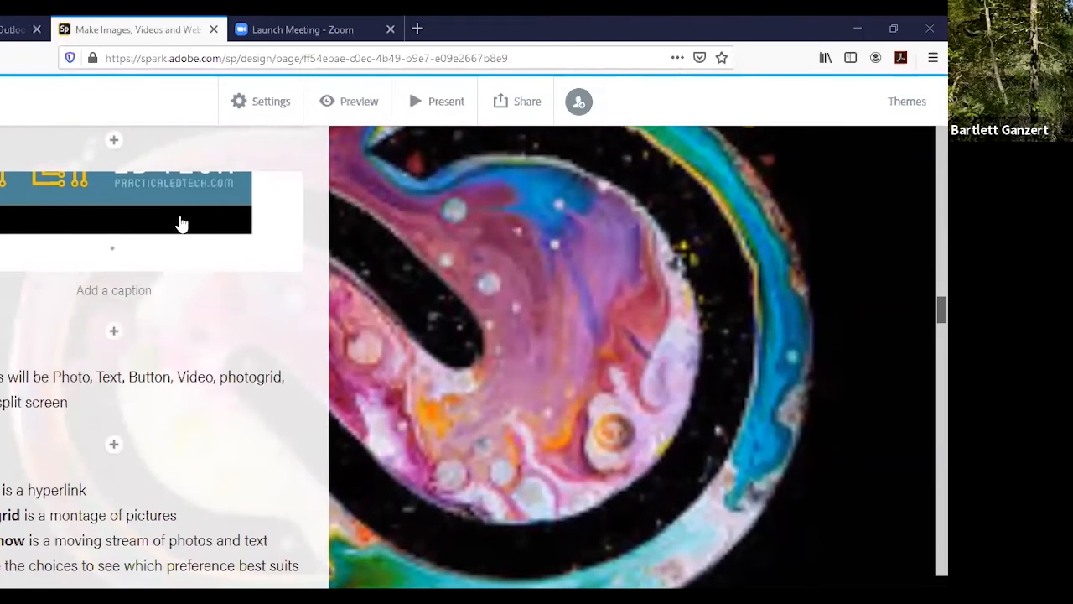
scroll(227, 438, "down", 1)
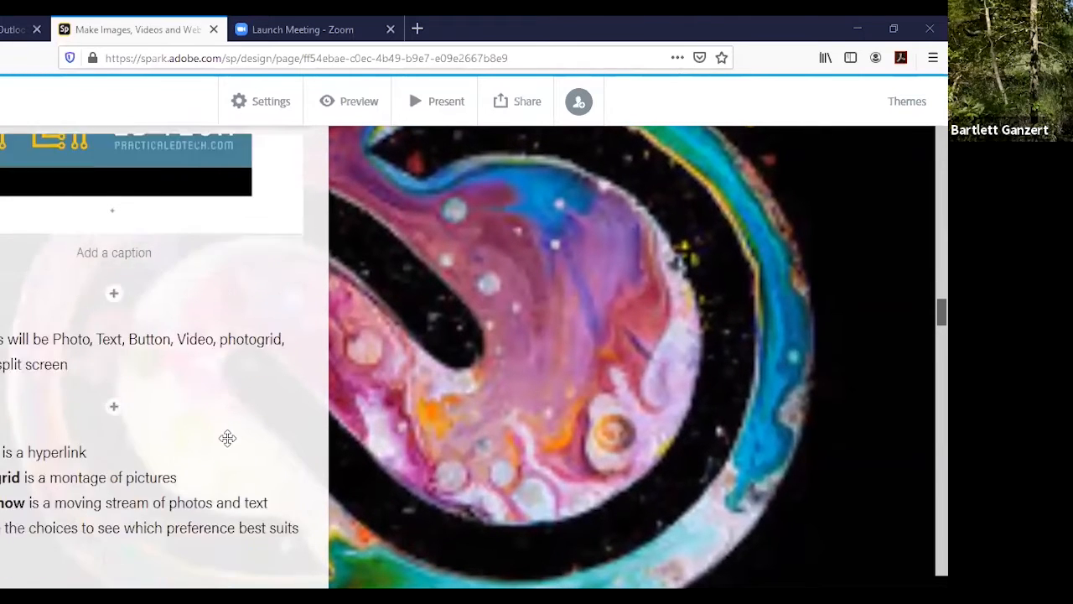
scroll(470, 391, "up", 10)
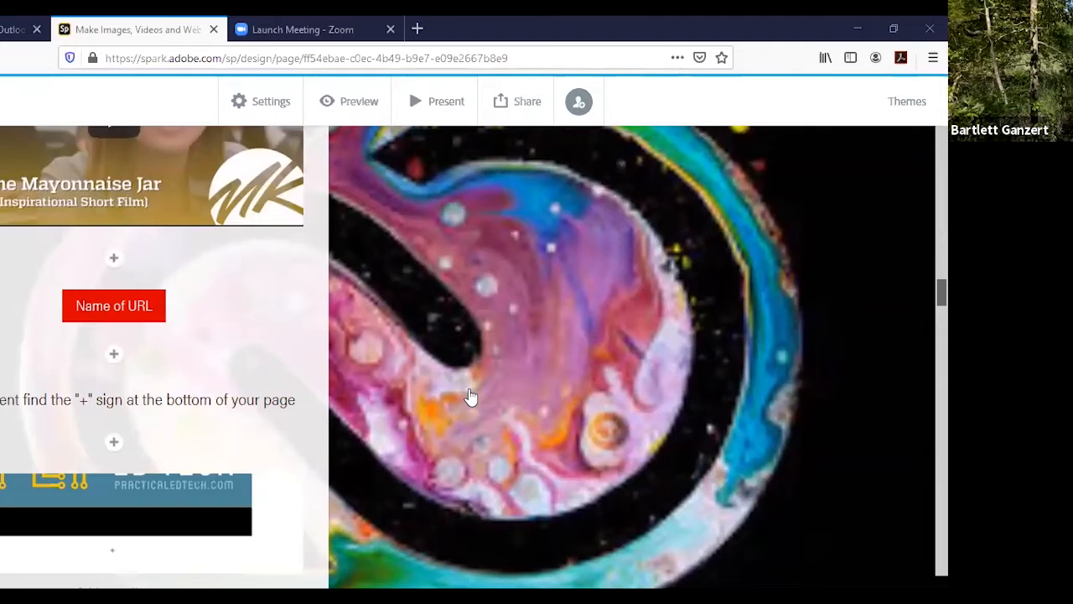
Compare the glideshow section with the introductory text and the "Choose Spark 'Web Page'" heading above it.
scroll(470, 399, "down", 3)
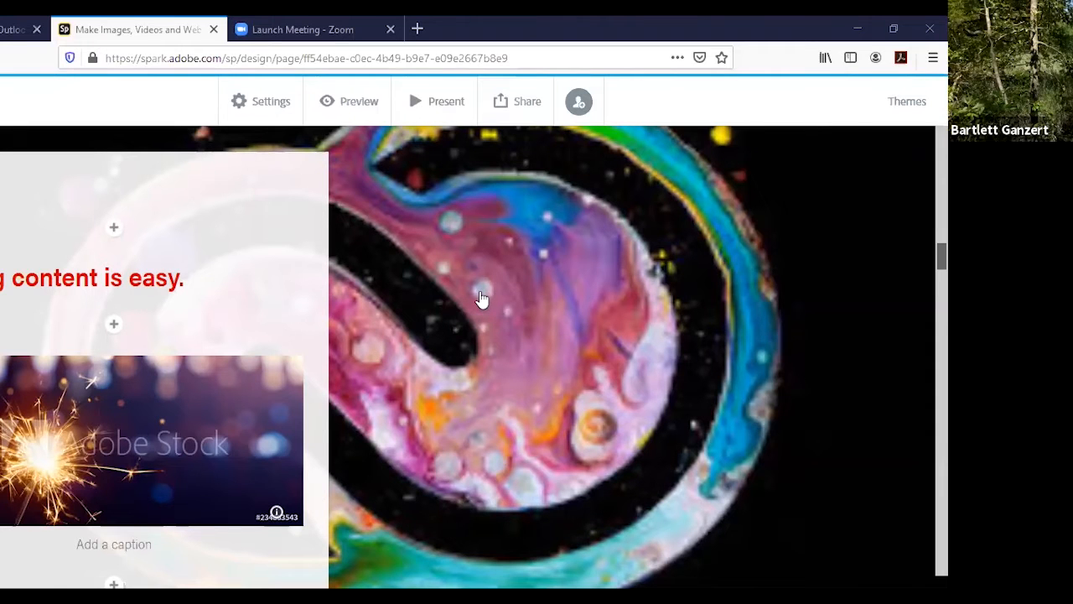
scroll(482, 295, "up", 4)
scroll(482, 298, "up", 6)
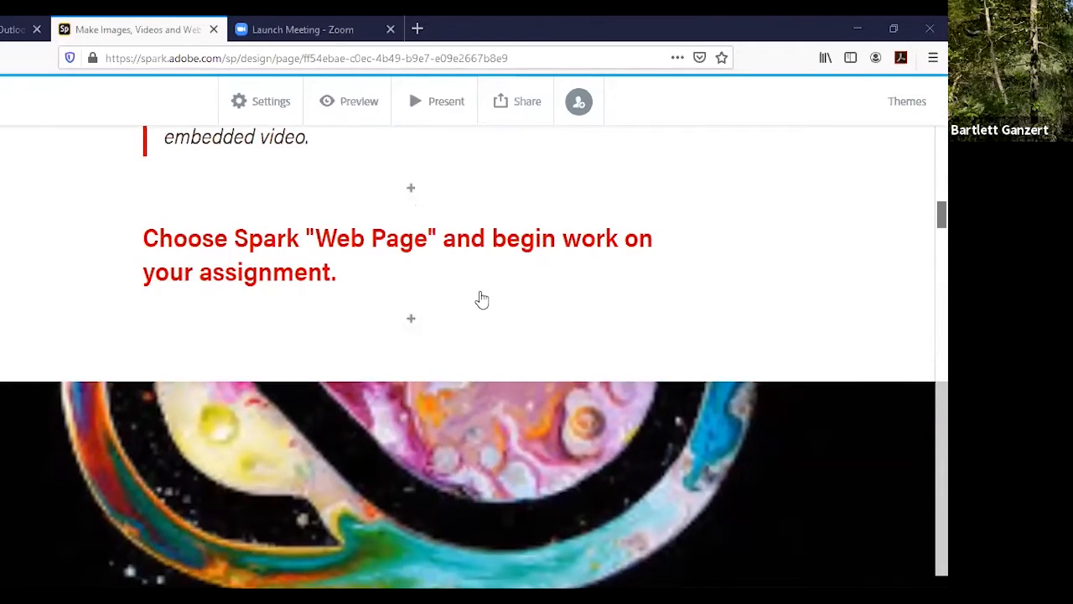
scroll(481, 299, "down", 6)
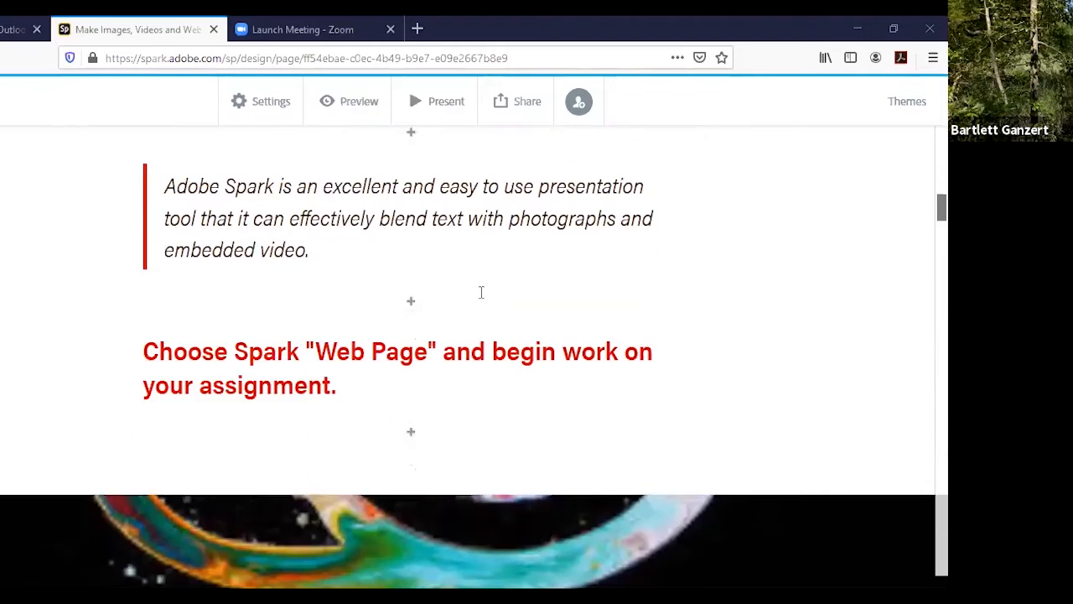
scroll(482, 301, "down", 5)
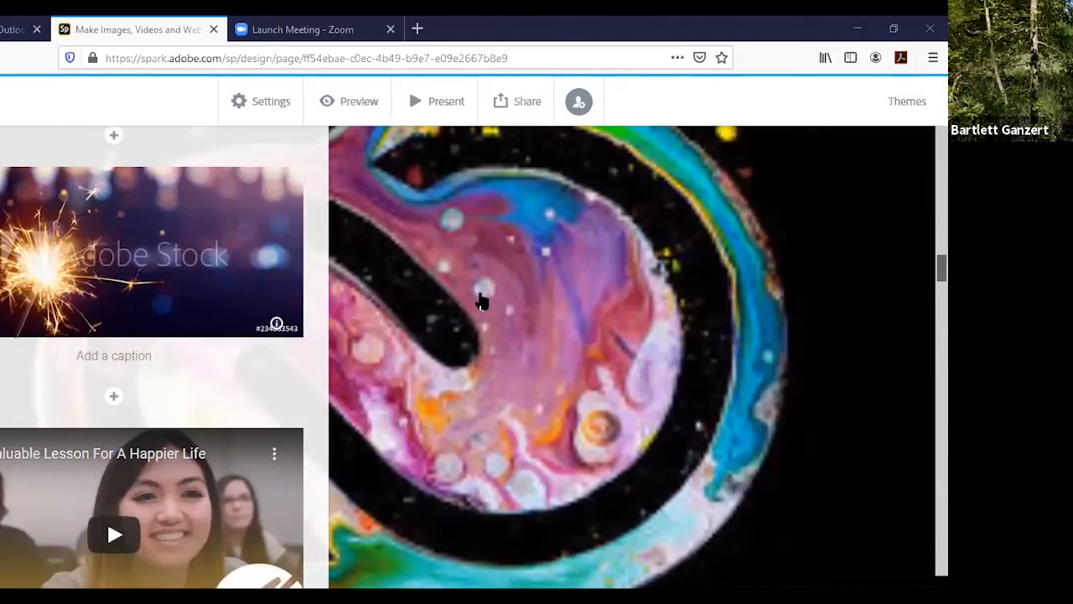
scroll(482, 301, "up", 6)
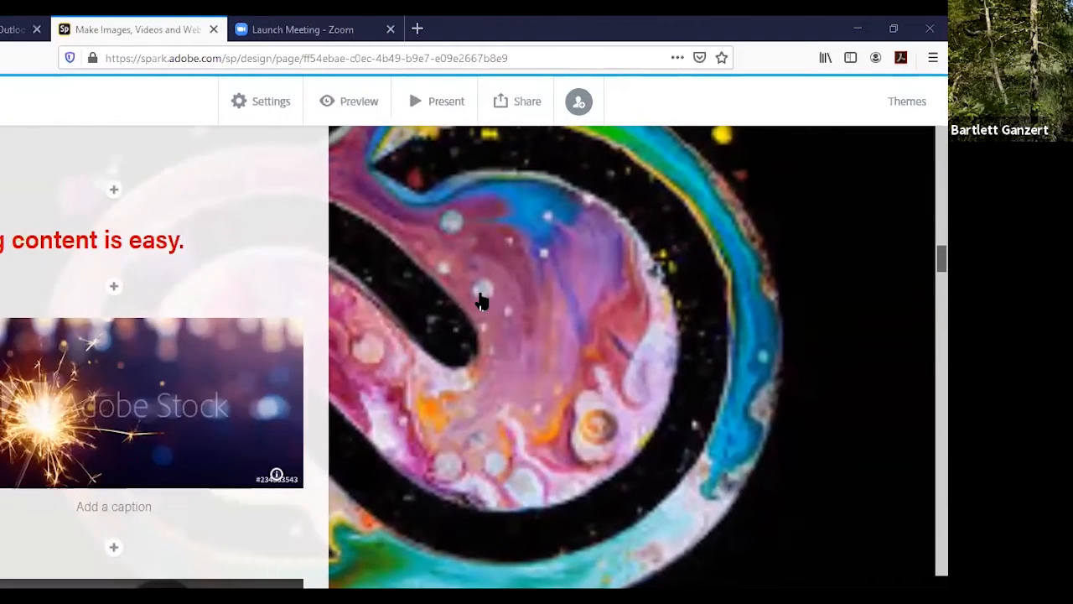
scroll(481, 301, "up", 4)
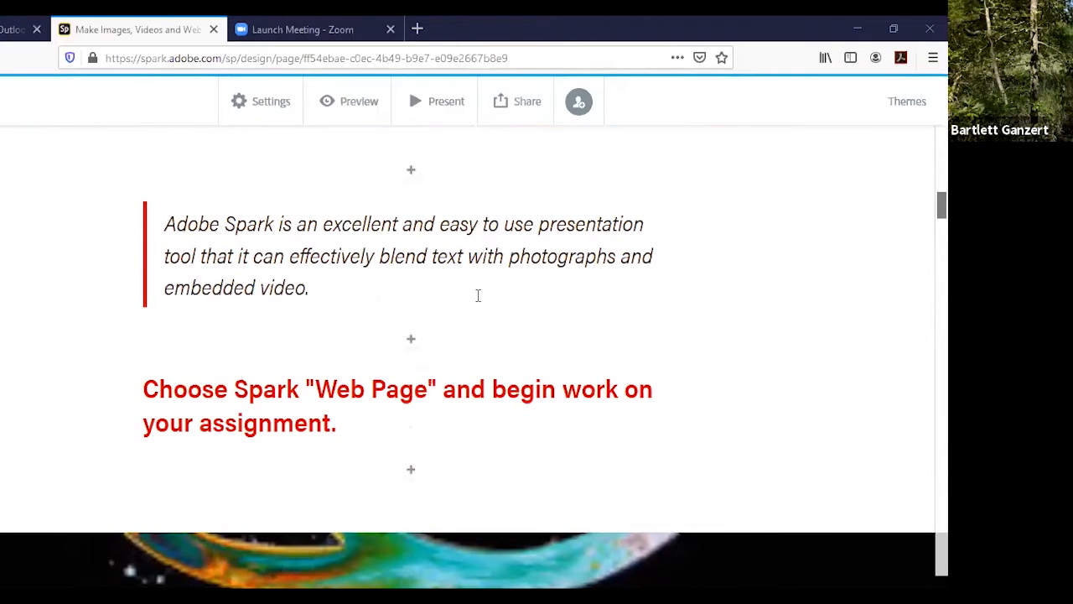
scroll(478, 295, "up", 4)
scroll(478, 295, "down", 5)
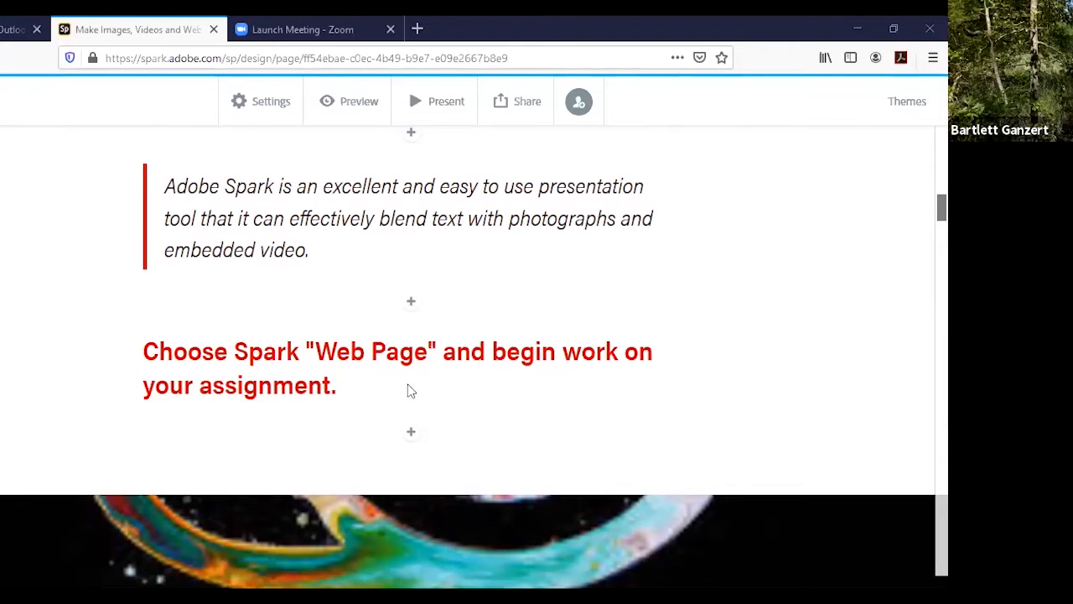
View the sources offered for adding a photo below the "Choose Spark 'Web Page'" heading, without inserting one.
left_click(411, 437)
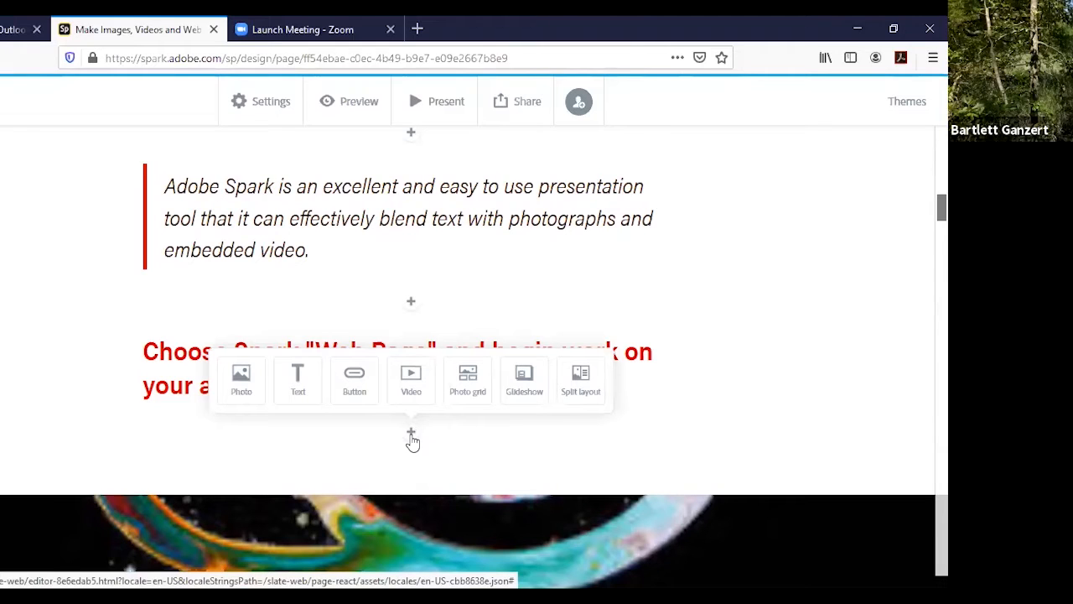
left_click(241, 380)
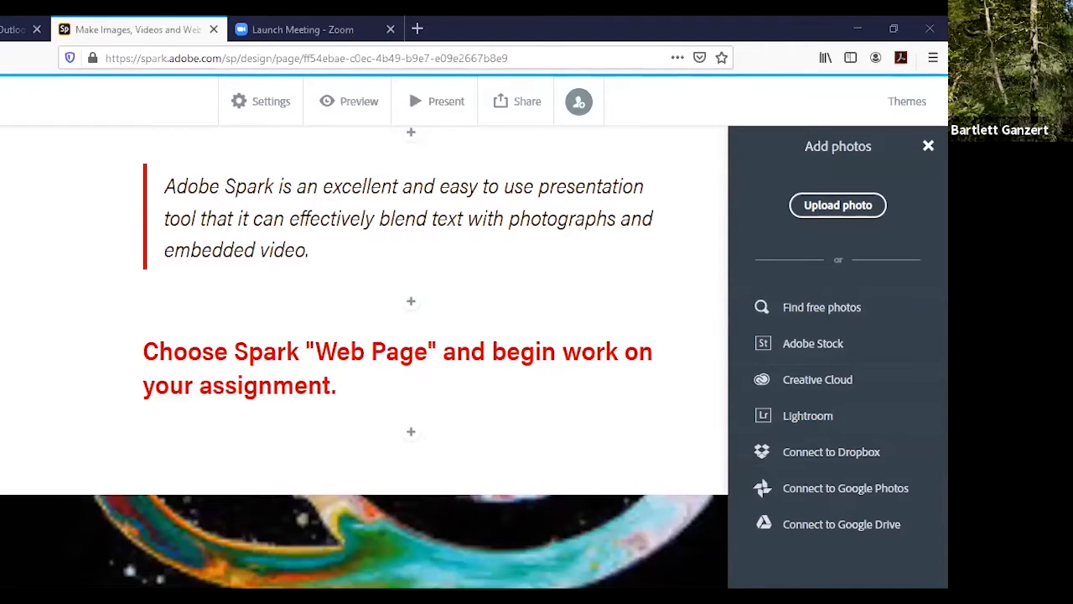
left_click(928, 146)
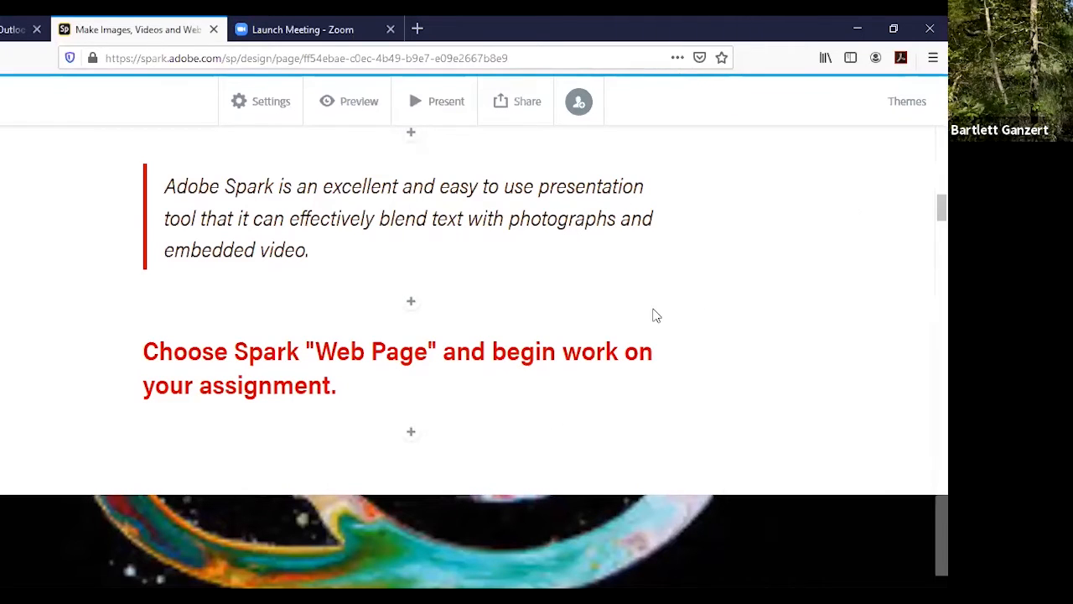
Start a text block below the "Choose Spark 'Web Page'" heading and explore its formatting options.
left_click(412, 436)
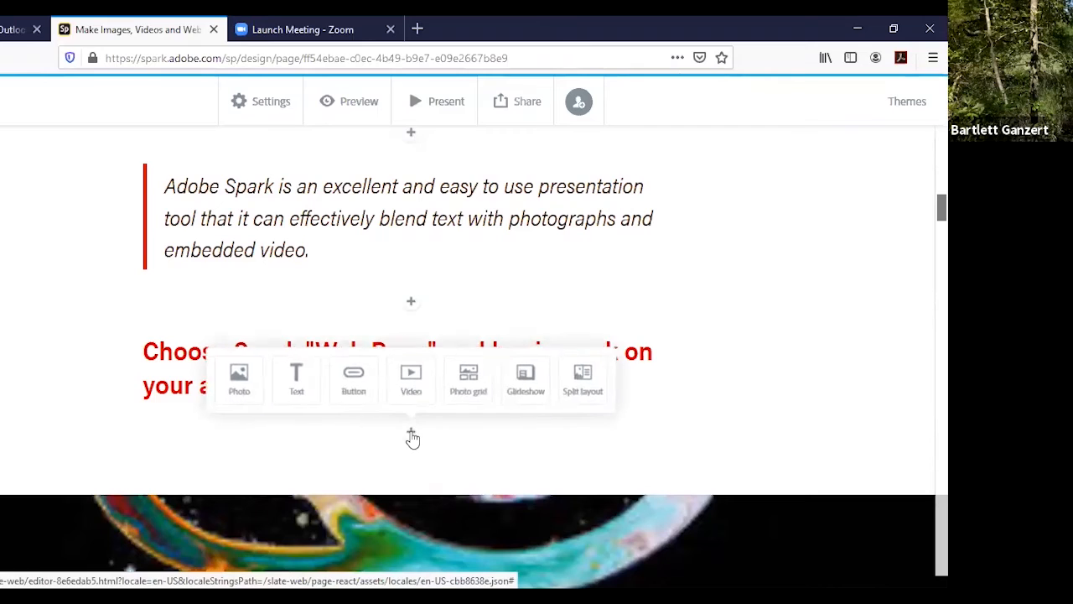
left_click(299, 394)
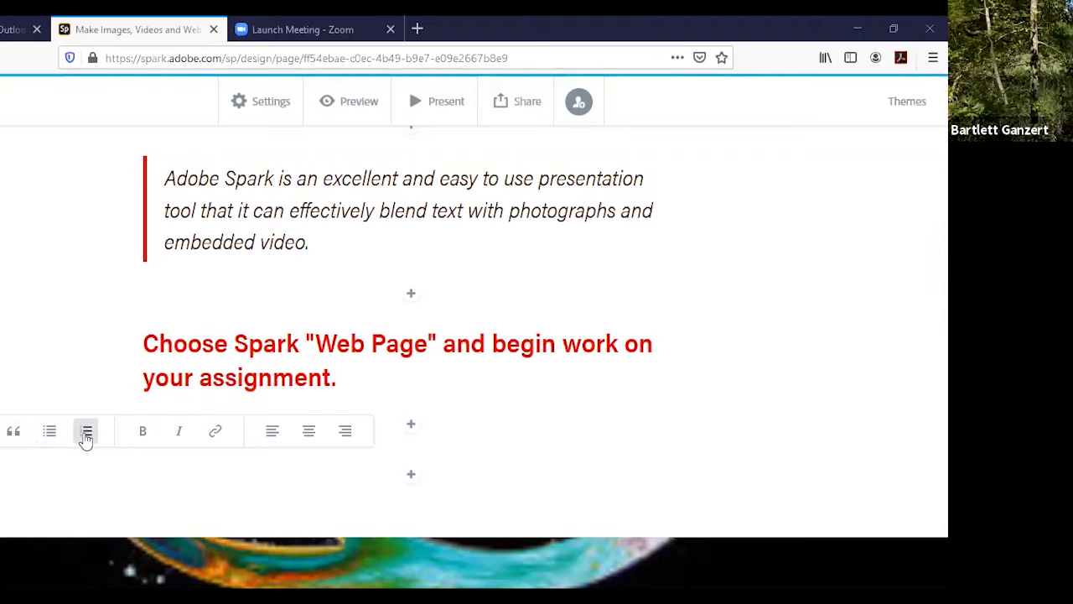
left_click(147, 436)
Review the sample page's text styles, from the introductory quote and red headings to the text in the glideshow section.
scroll(455, 360, "up", 2)
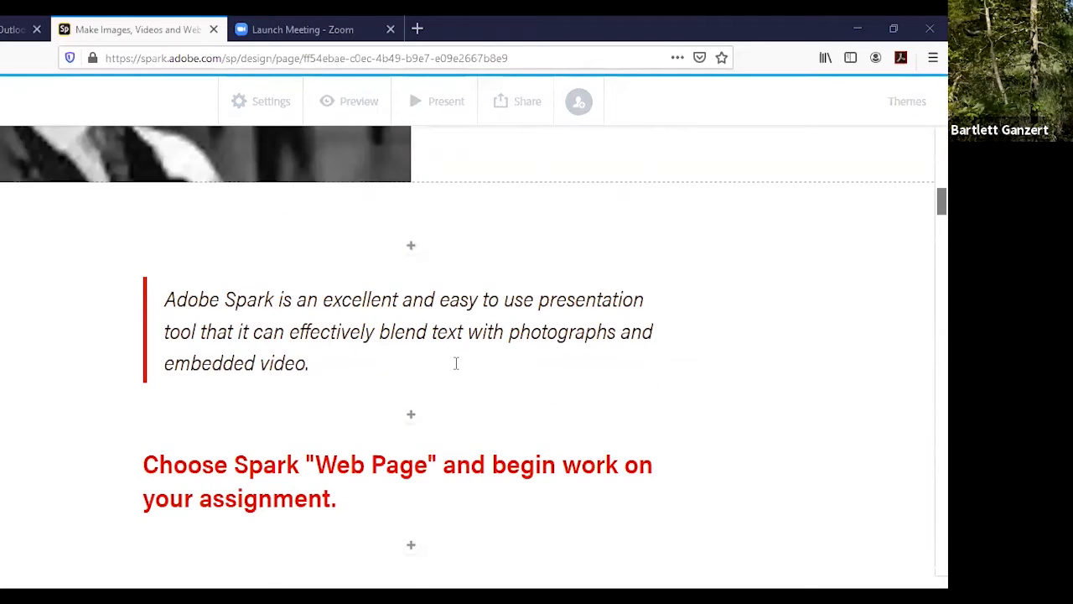
scroll(455, 364, "up", 10)
scroll(455, 369, "down", 15)
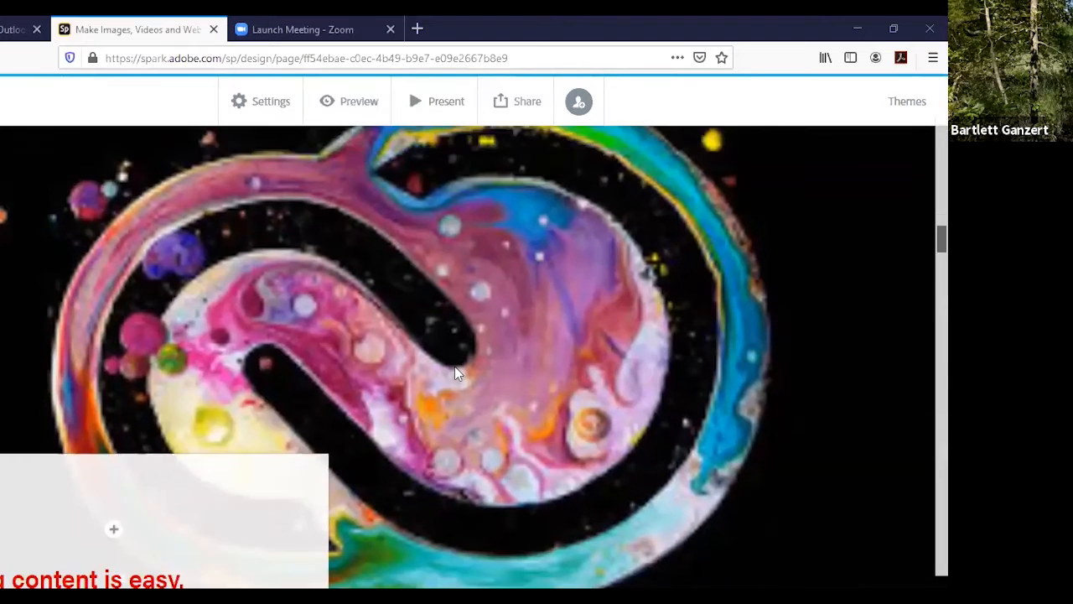
scroll(456, 366, "down", 10)
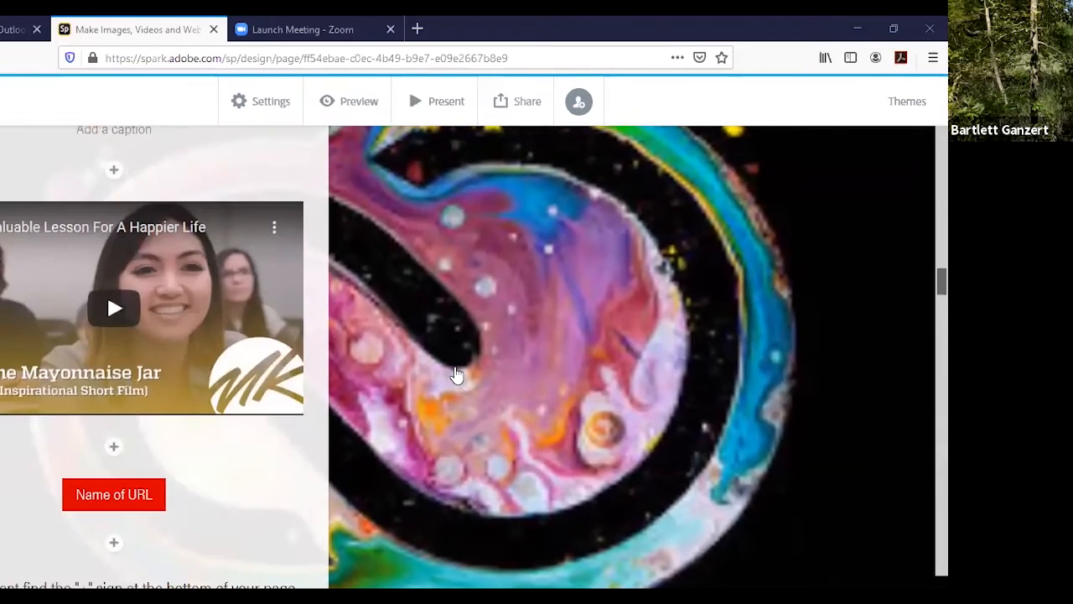
scroll(456, 374, "down", 2)
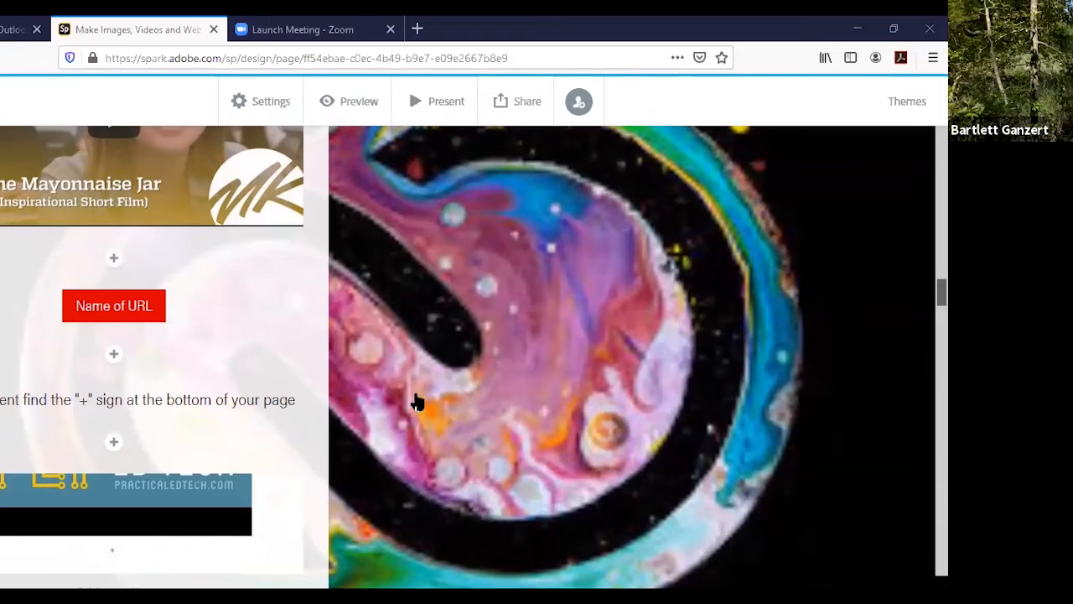
scroll(411, 404, "up", 10)
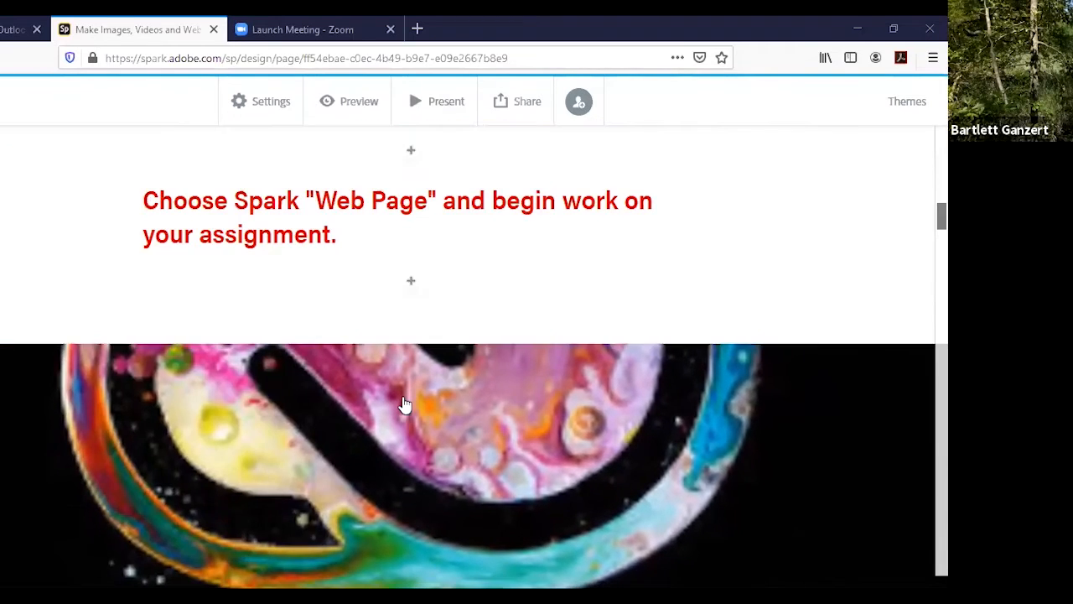
scroll(404, 405, "up", 3)
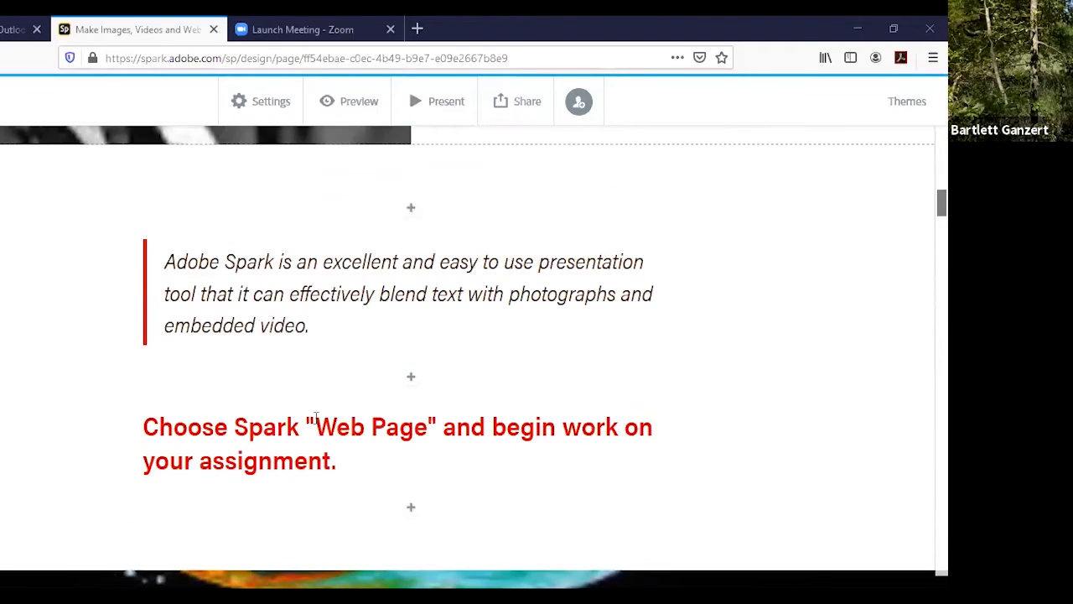
scroll(385, 408, "down", 2)
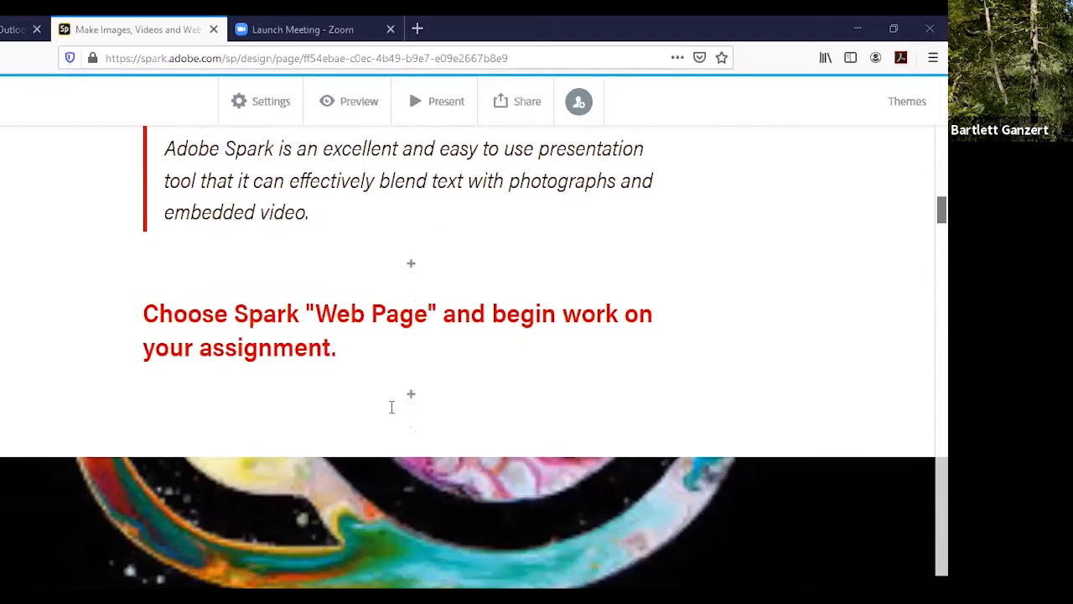
View the text, link and alignment options for adding a button below the "Choose Spark 'Web Page'" heading, without saving one.
left_click(411, 400)
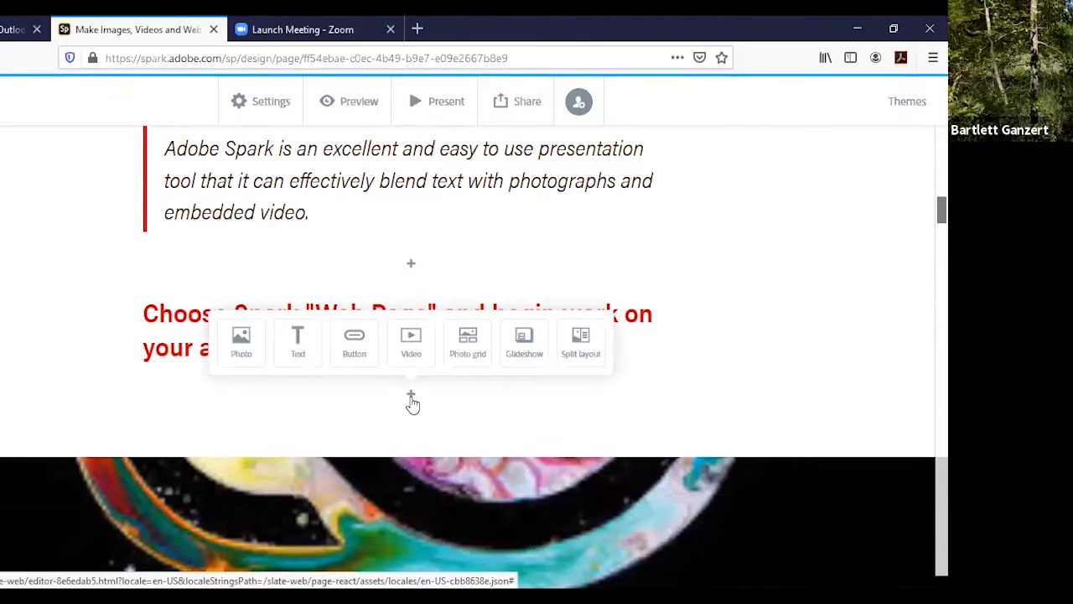
left_click(367, 355)
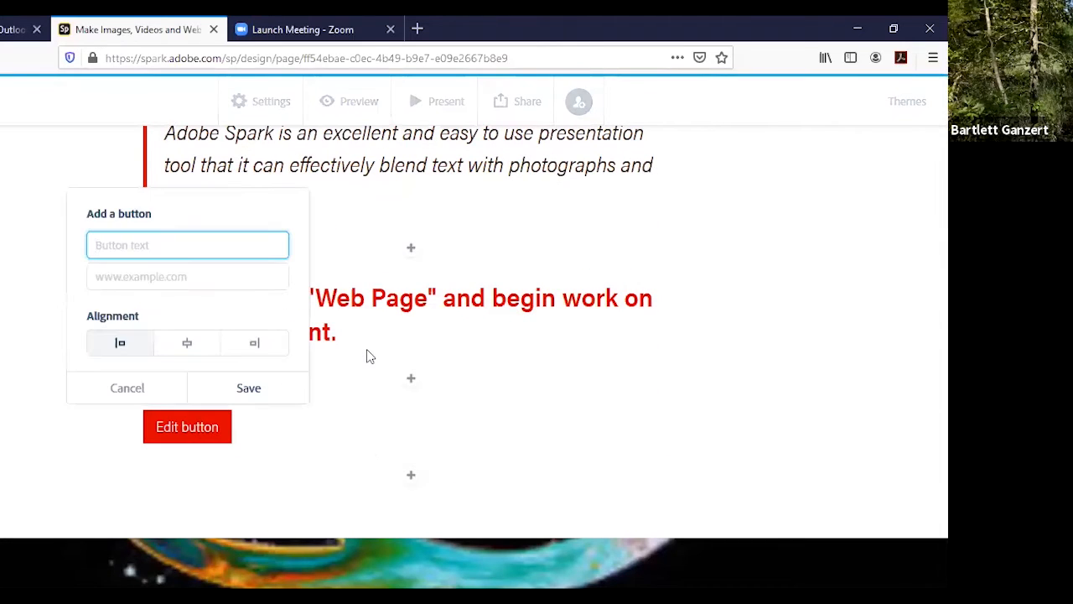
key("alt+Tab")
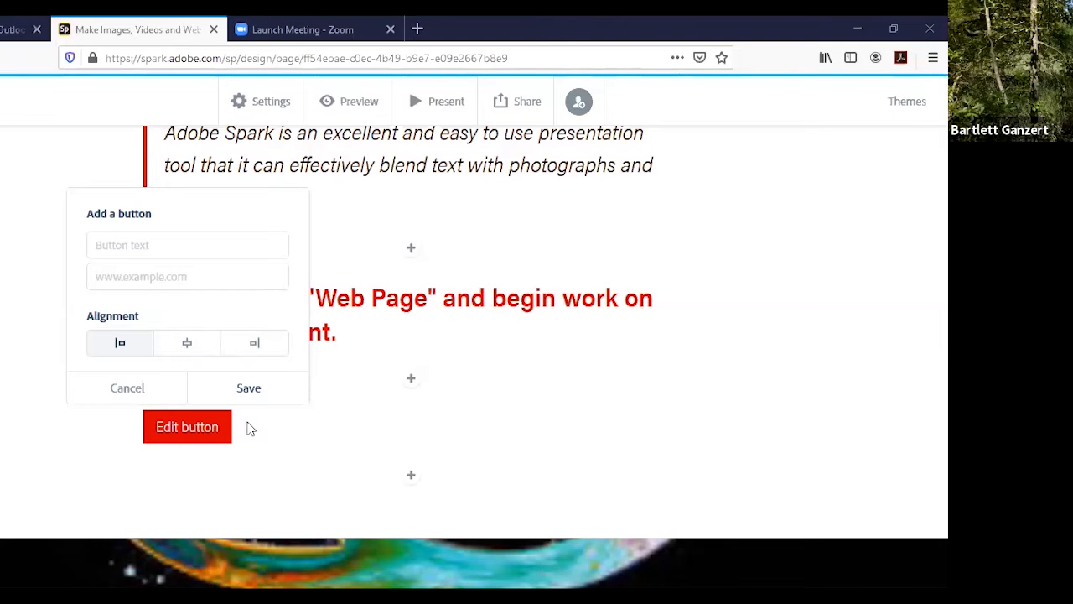
left_click(124, 397)
View the embedded video link option below the "Choose Spark 'Web Page'" heading without adding one, and examine the sample video in the glideshow.
left_click(414, 402)
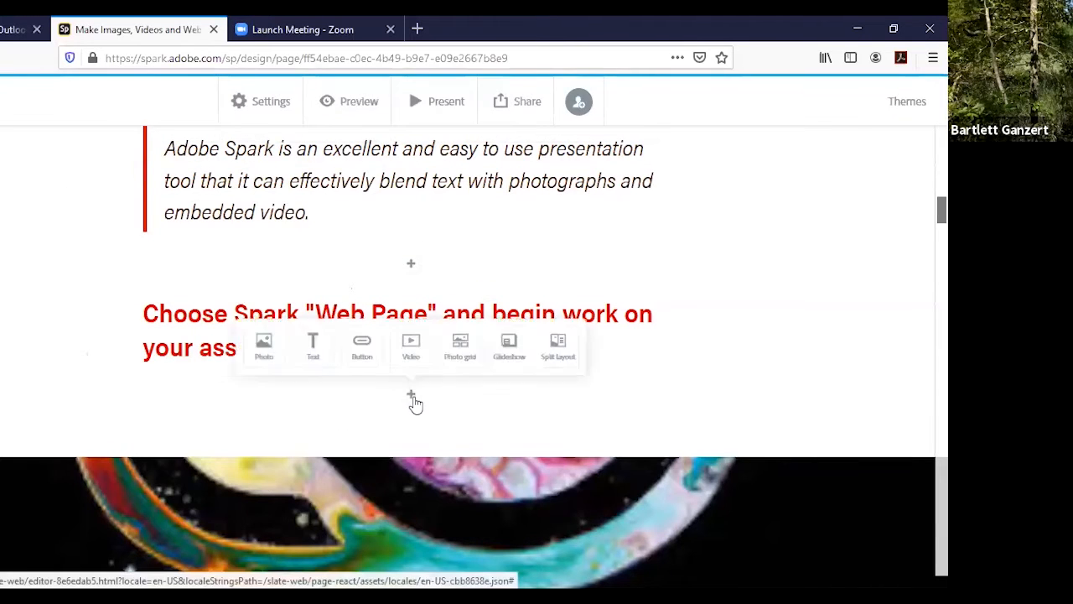
left_click(411, 344)
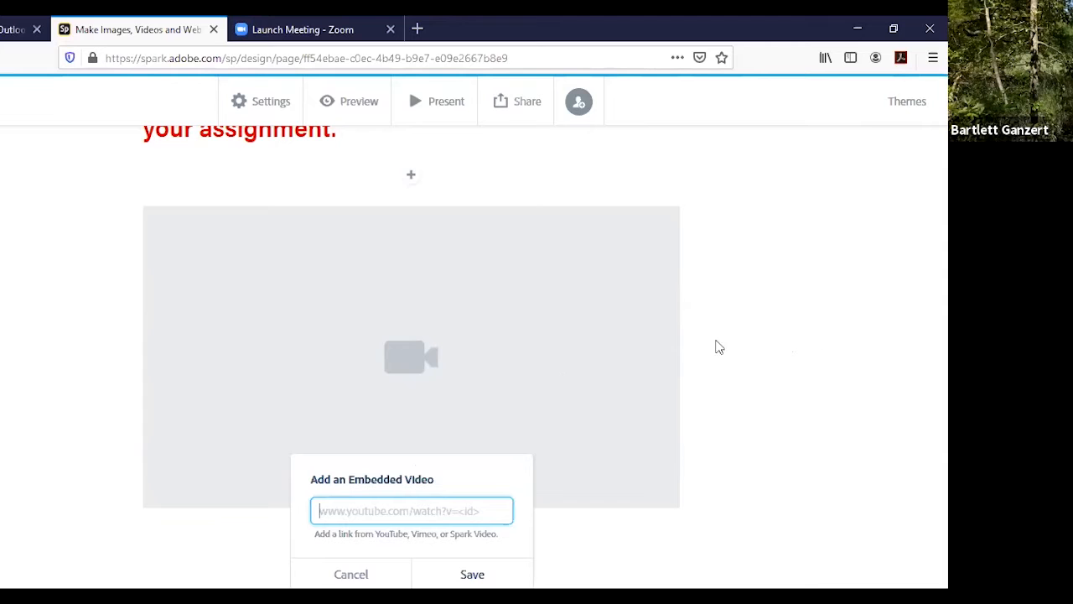
left_click(830, 316)
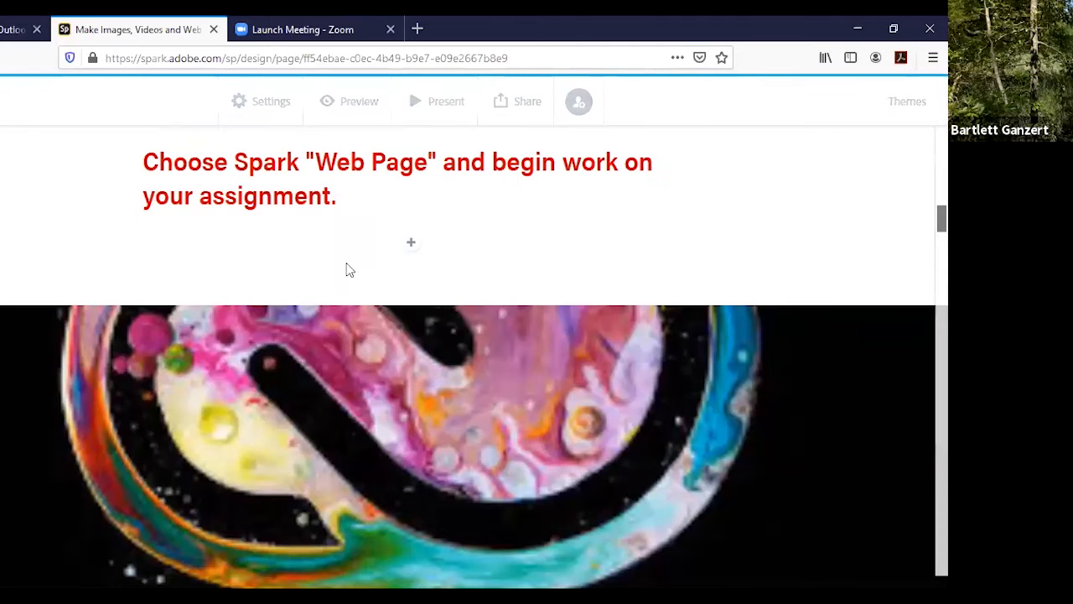
scroll(63, 392, "down", 1)
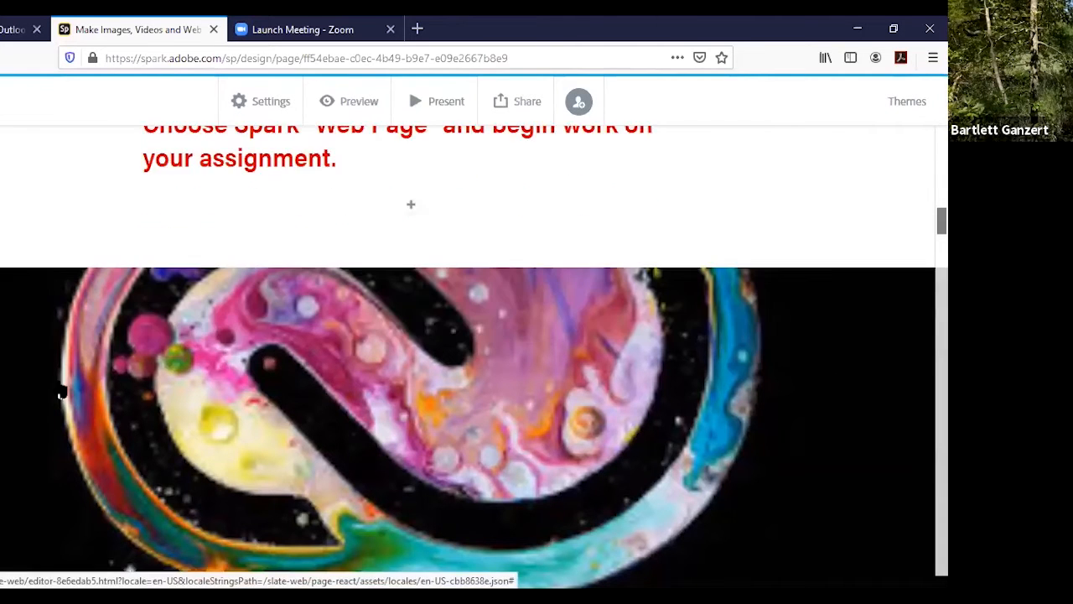
scroll(63, 392, "down", 5)
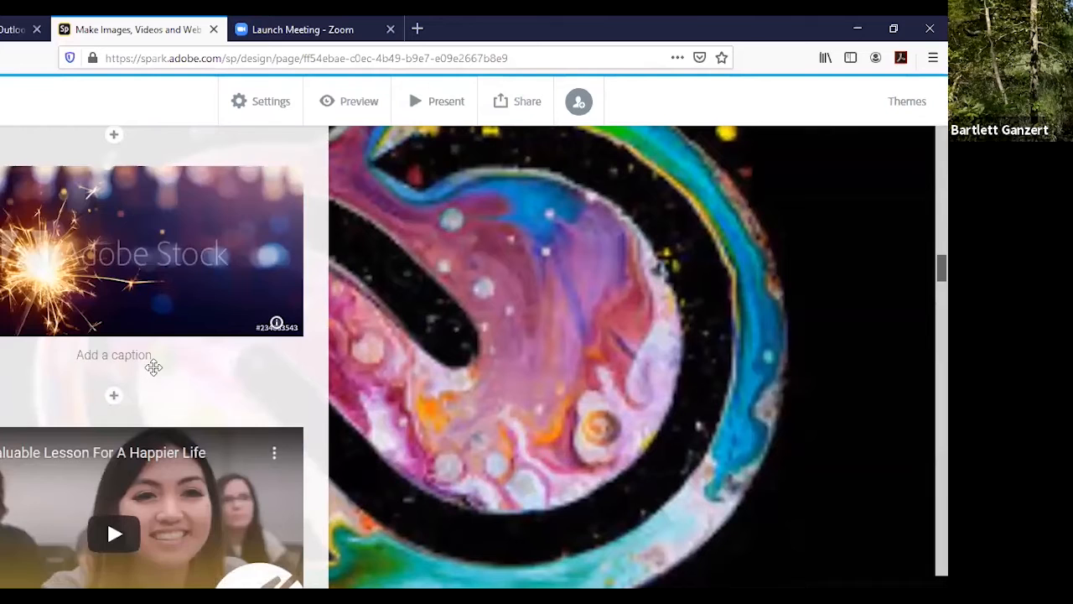
scroll(153, 367, "down", 2)
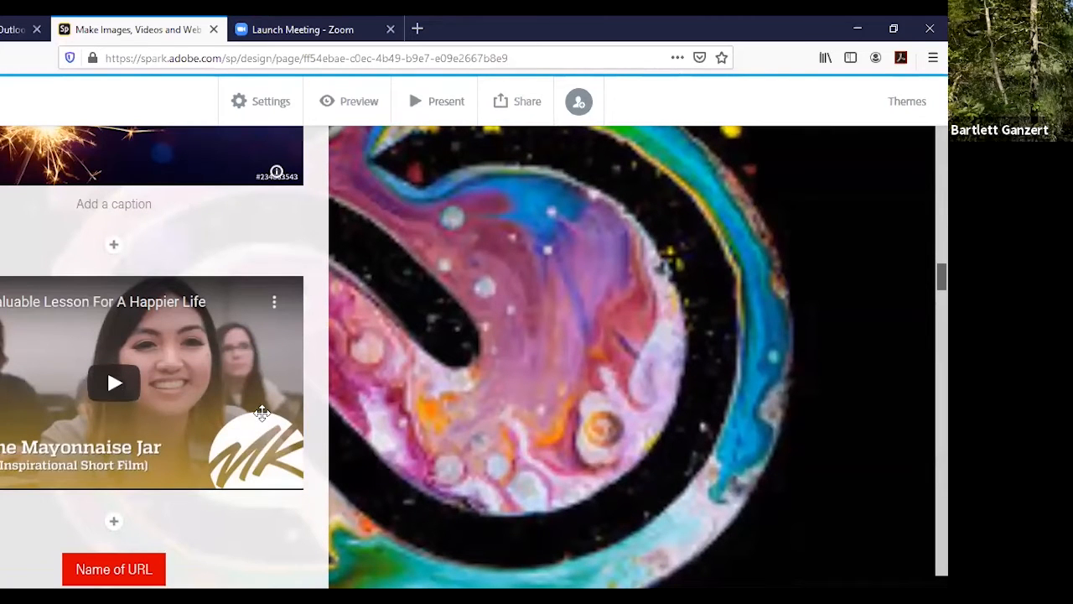
View the photo sources offered for building a photo grid below the "Choose Spark 'Web Page'" heading, without creating one.
scroll(262, 411, "up", 5)
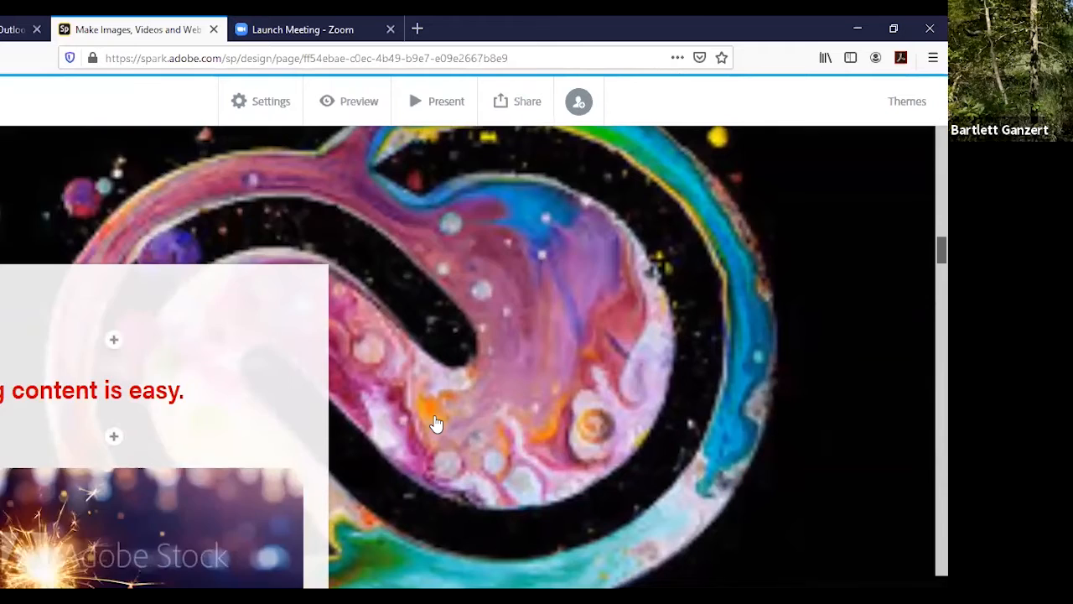
scroll(433, 425, "up", 1)
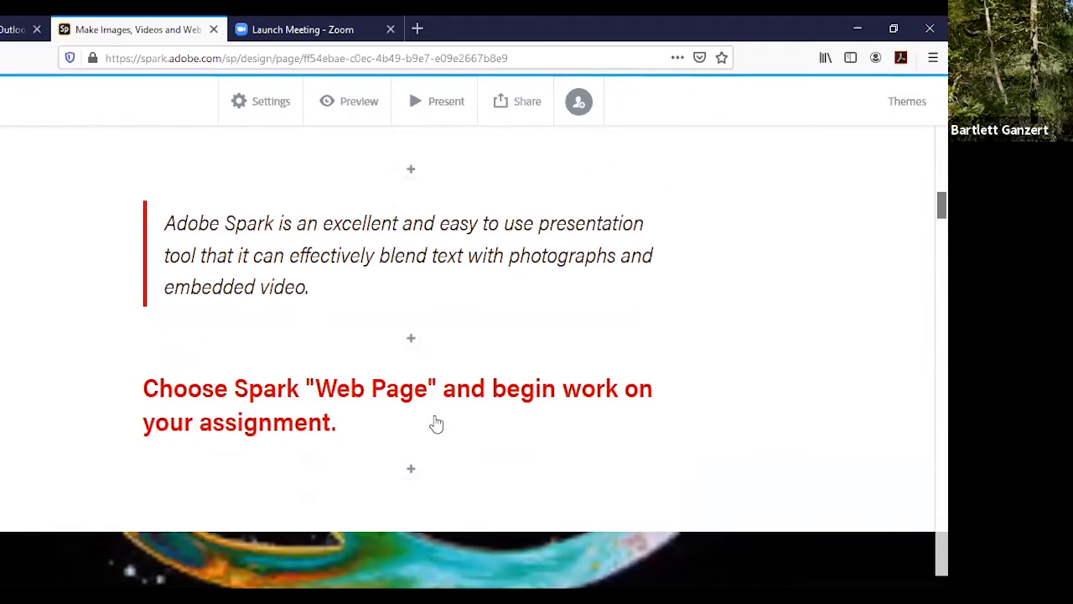
left_click(410, 472)
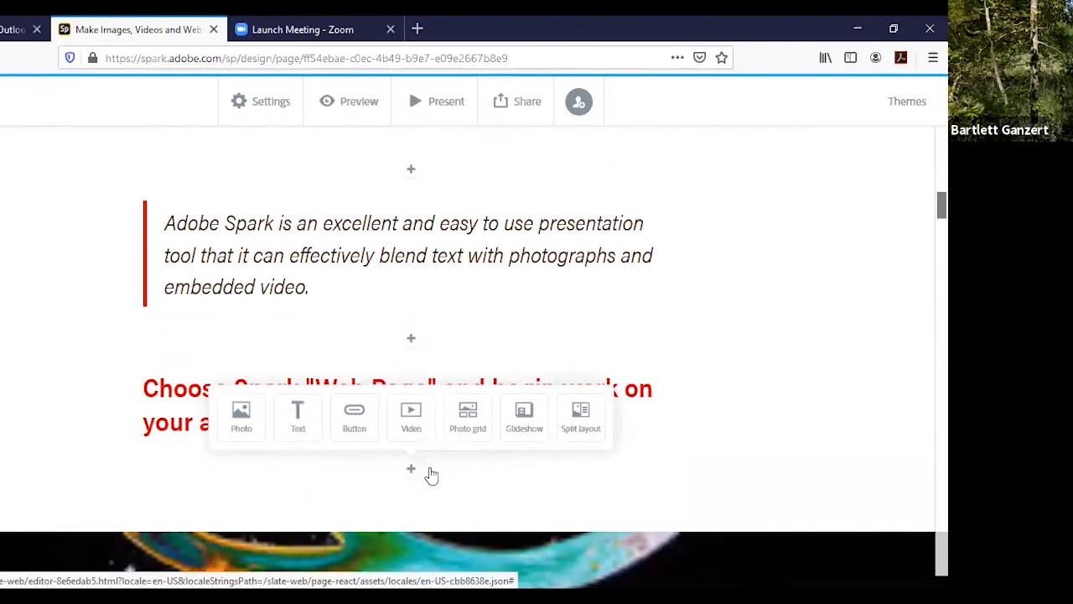
left_click(487, 428)
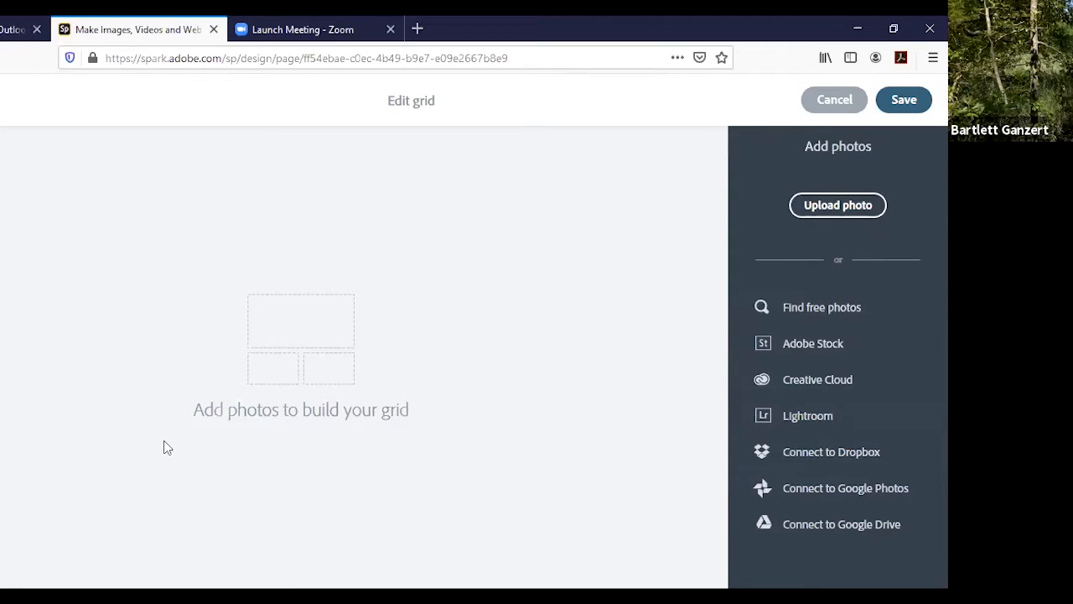
left_click(828, 101)
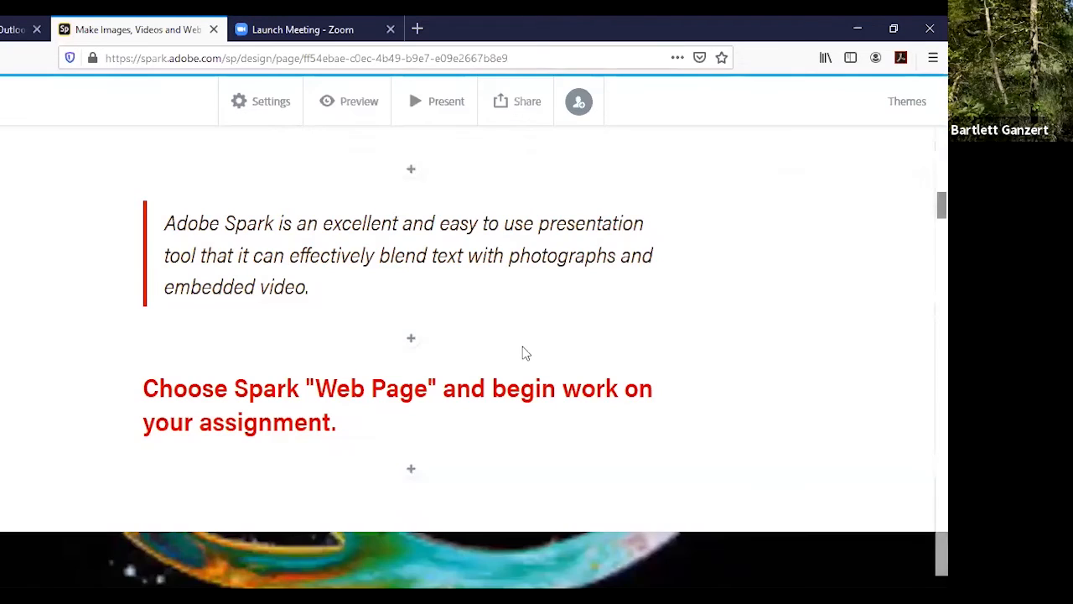
View the background photo sources offered for a new glideshow below the "Choose Spark 'Web Page'" heading, without creating one.
left_click(411, 471)
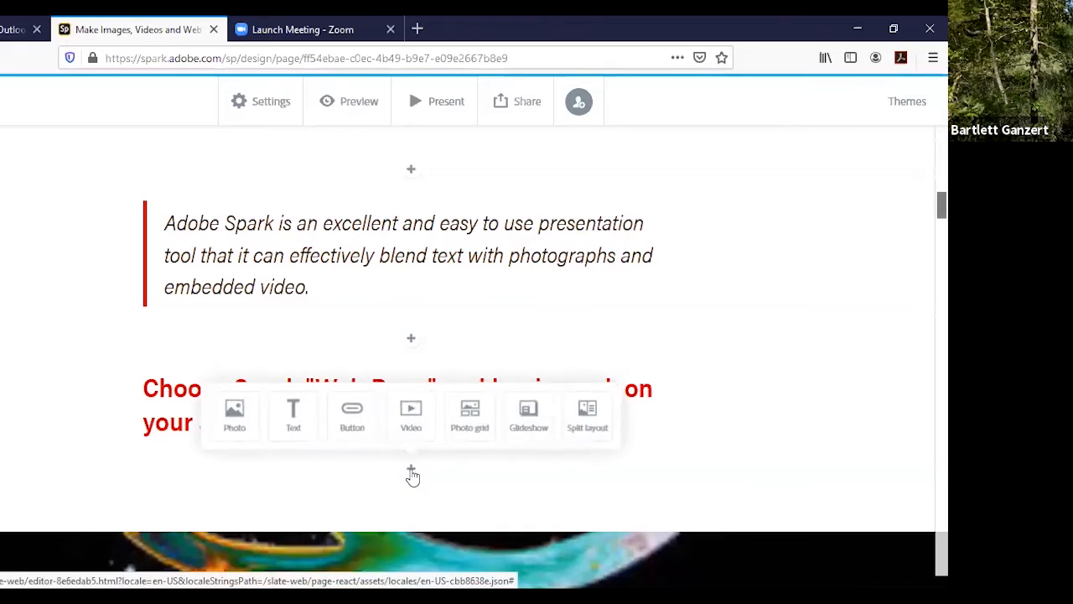
left_click(530, 431)
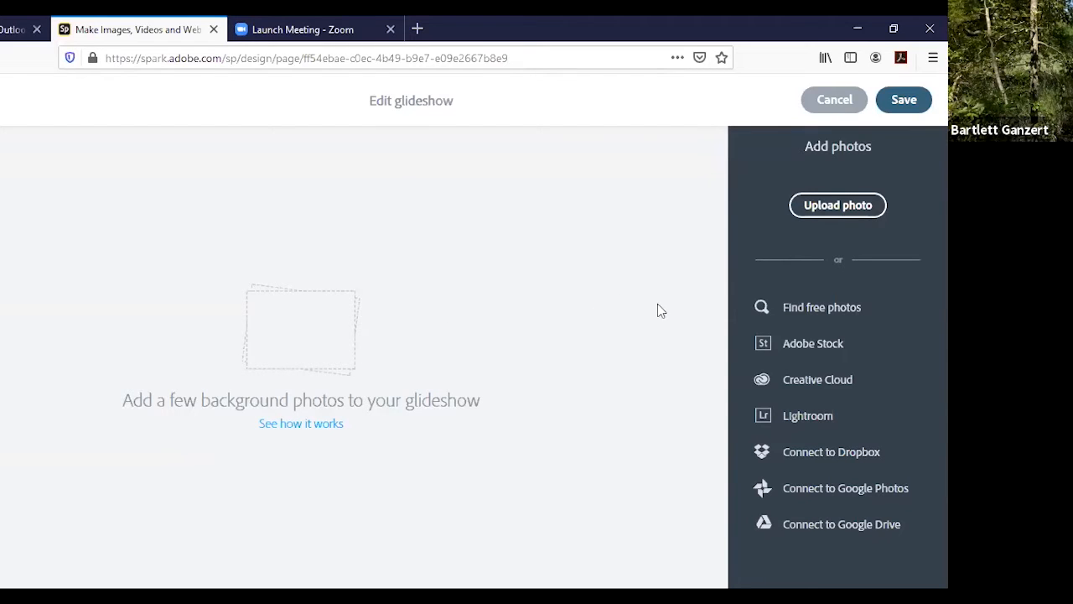
left_click(834, 101)
Review how the sample glideshow's text, photo, video and button move over its background, through to the "Photos" and "Videos" instructions.
scroll(100, 426, "down", 5)
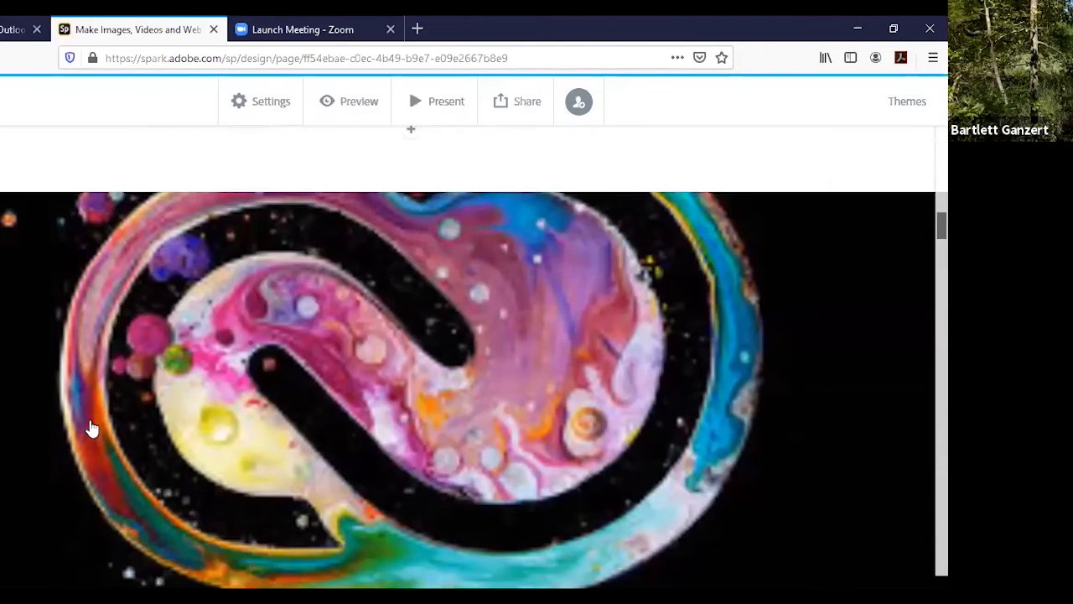
scroll(328, 353, "up", 3)
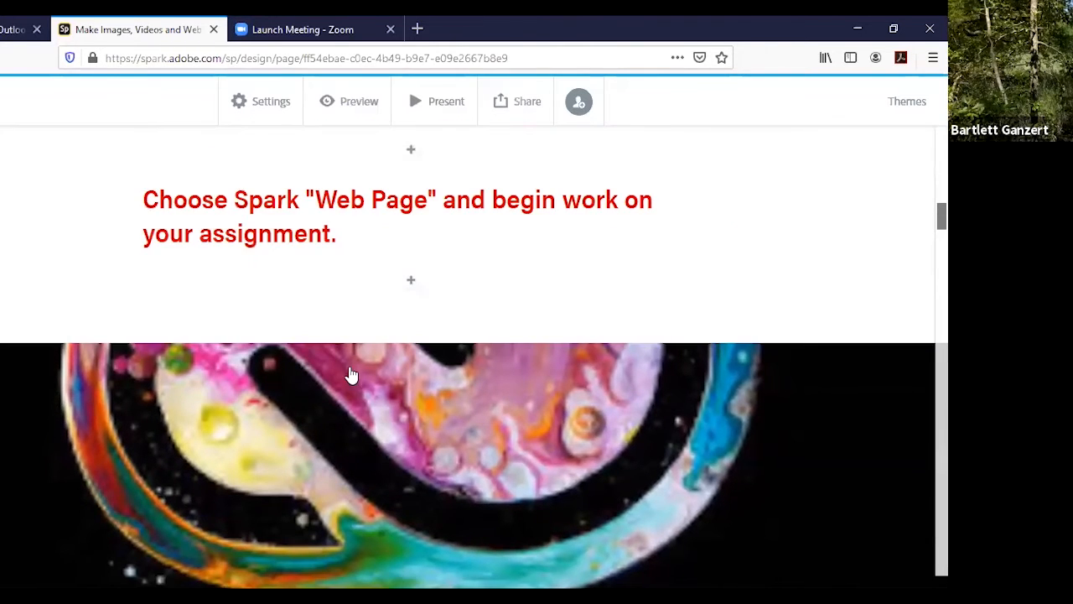
scroll(355, 377, "down", 3)
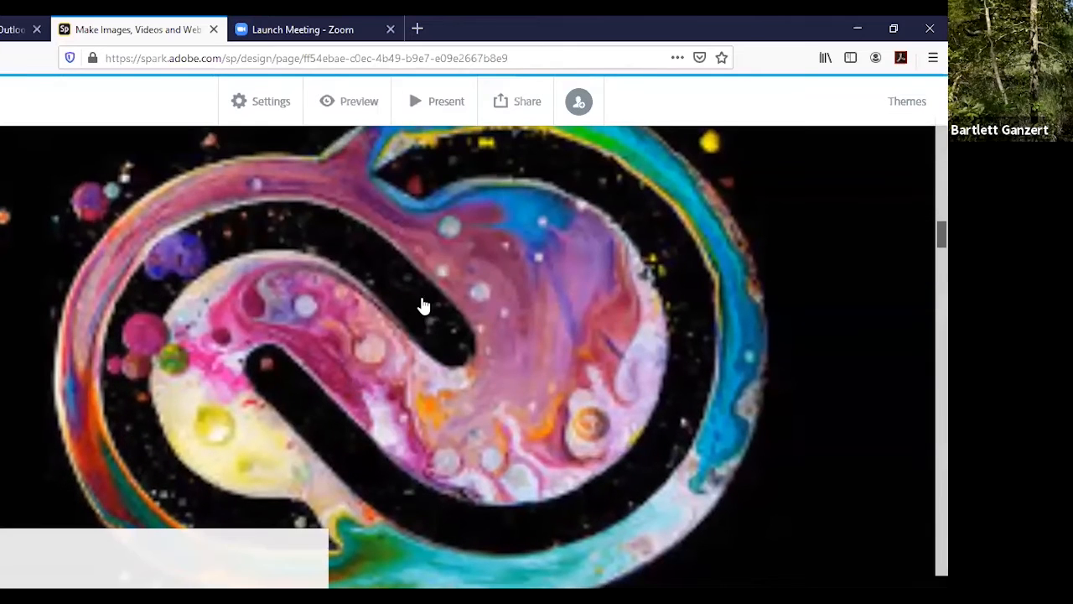
scroll(182, 377, "down", 3)
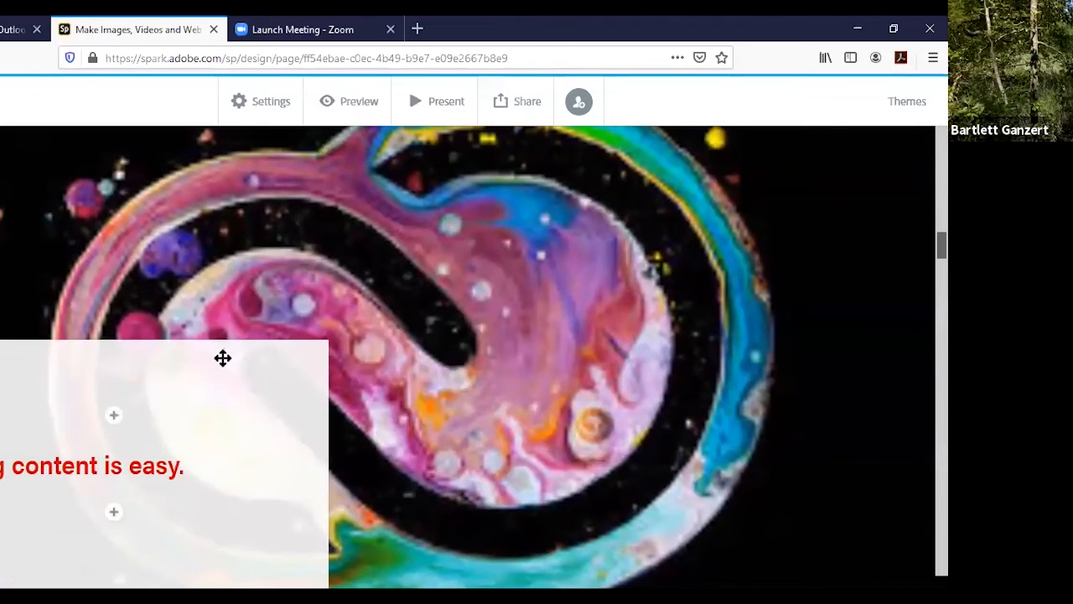
scroll(176, 369, "down", 3)
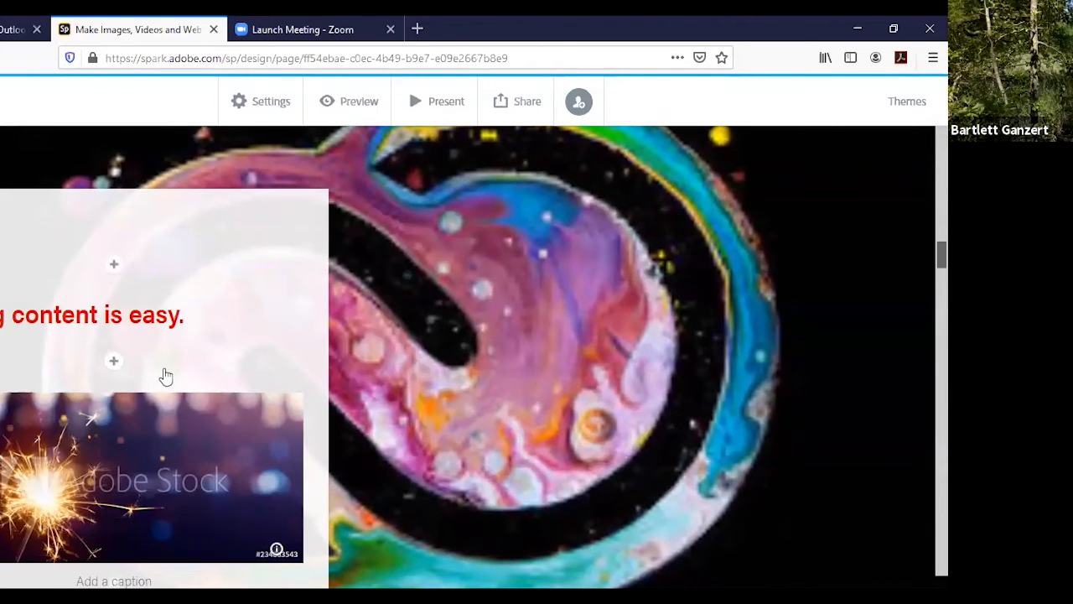
scroll(169, 375, "down", 3)
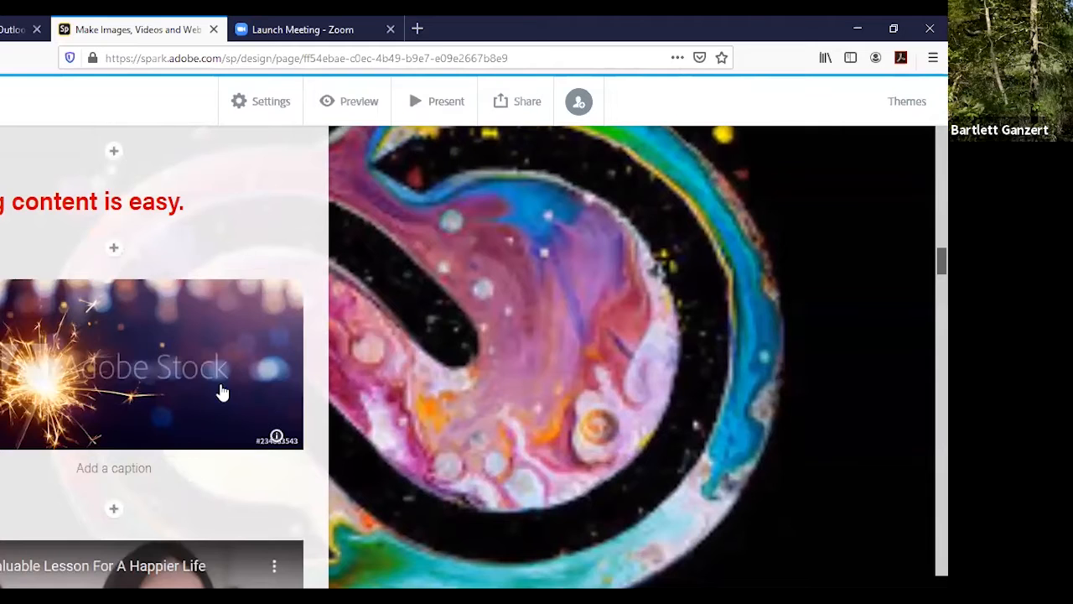
scroll(186, 412, "down", 4)
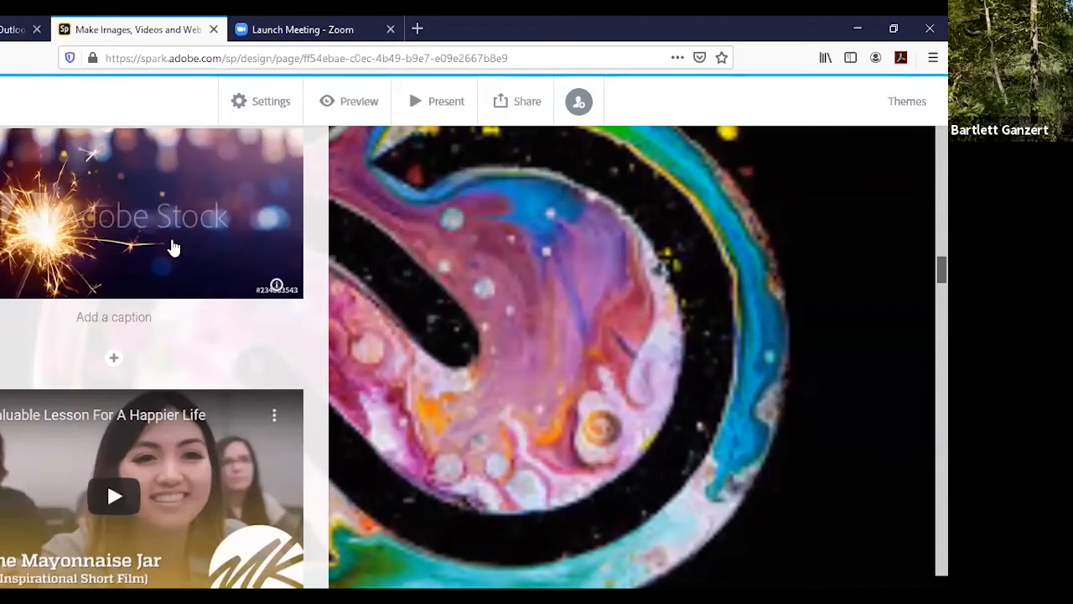
scroll(179, 445, "down", 6)
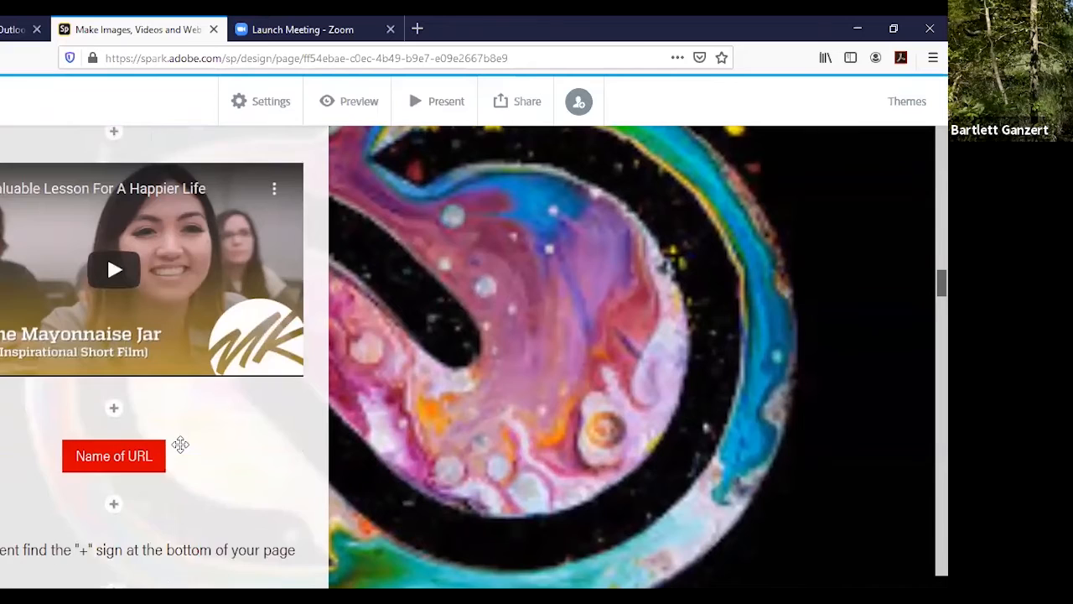
scroll(180, 445, "down", 12)
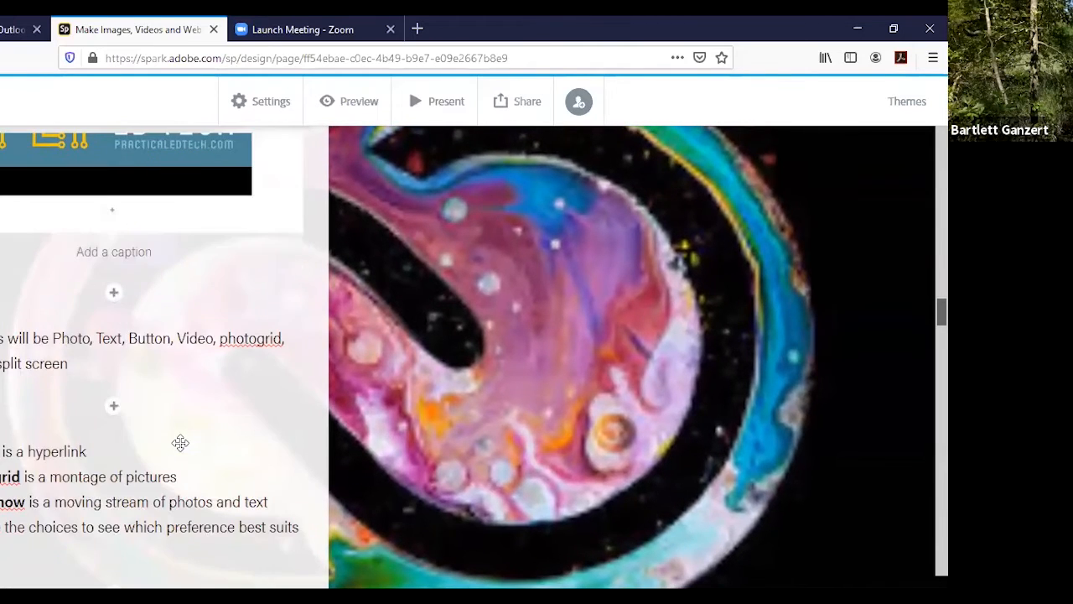
scroll(180, 443, "down", 15)
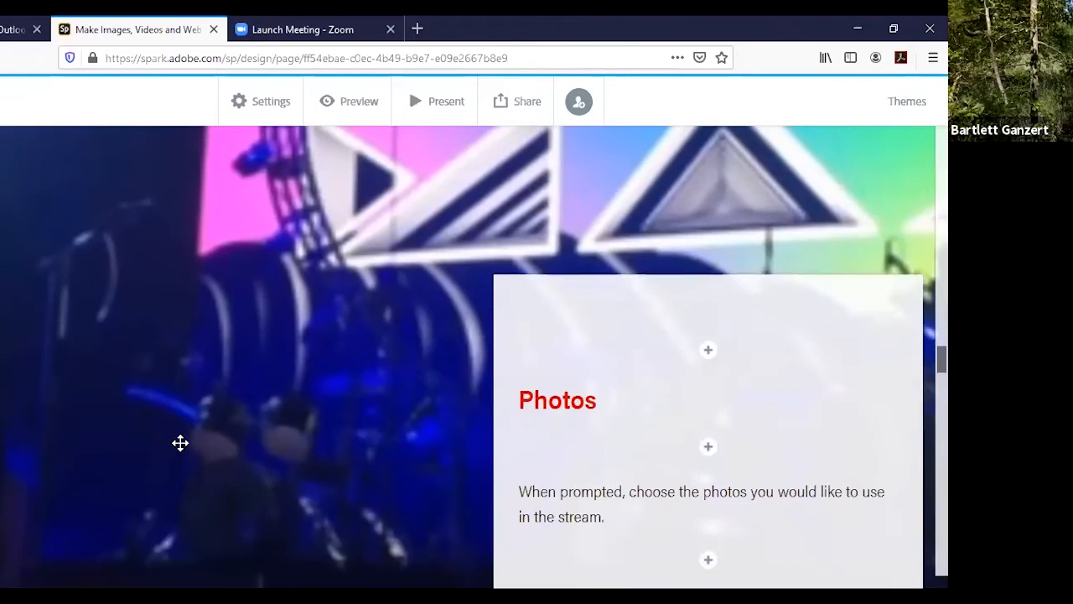
scroll(180, 442, "down", 8)
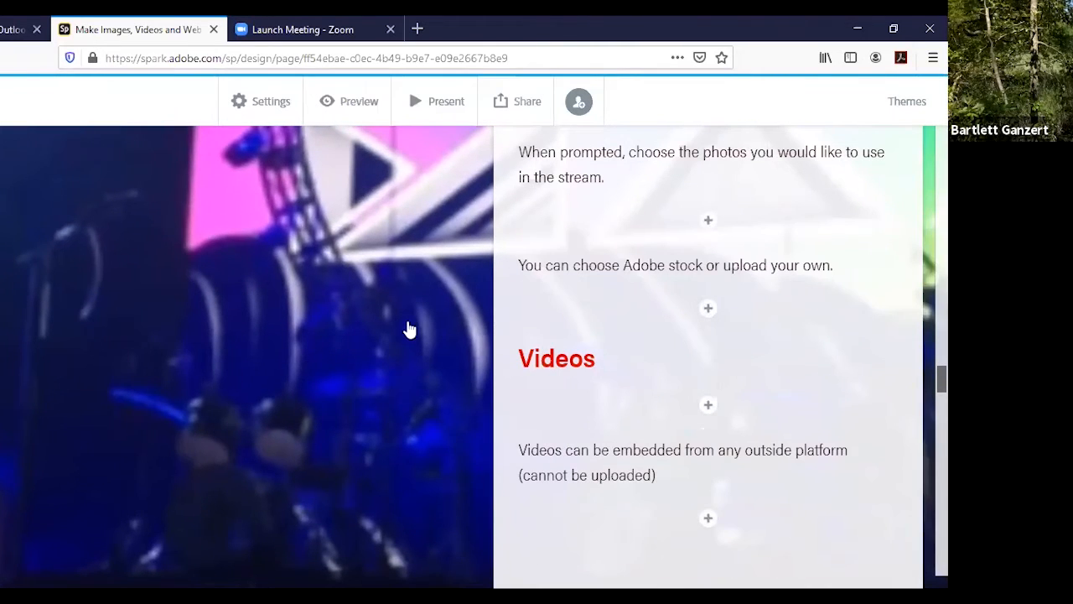
scroll(558, 312, "down", 4)
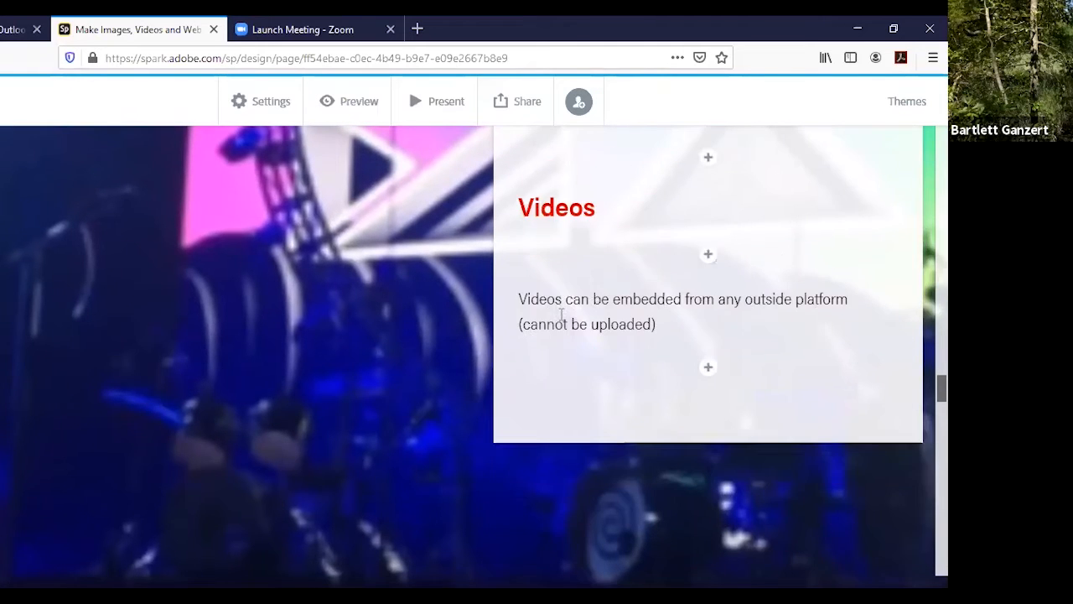
Add a split layout below the "Choose Spark 'Web Page'" heading.
scroll(561, 315, "down", 12)
scroll(542, 328, "up", 10)
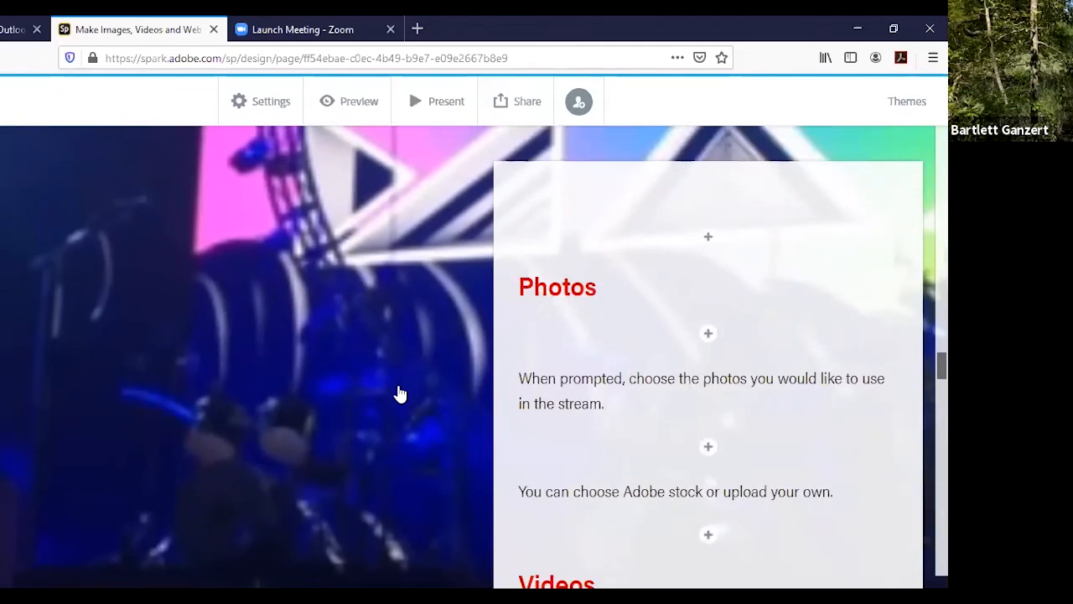
scroll(400, 394, "down", 15)
scroll(403, 394, "up", 4)
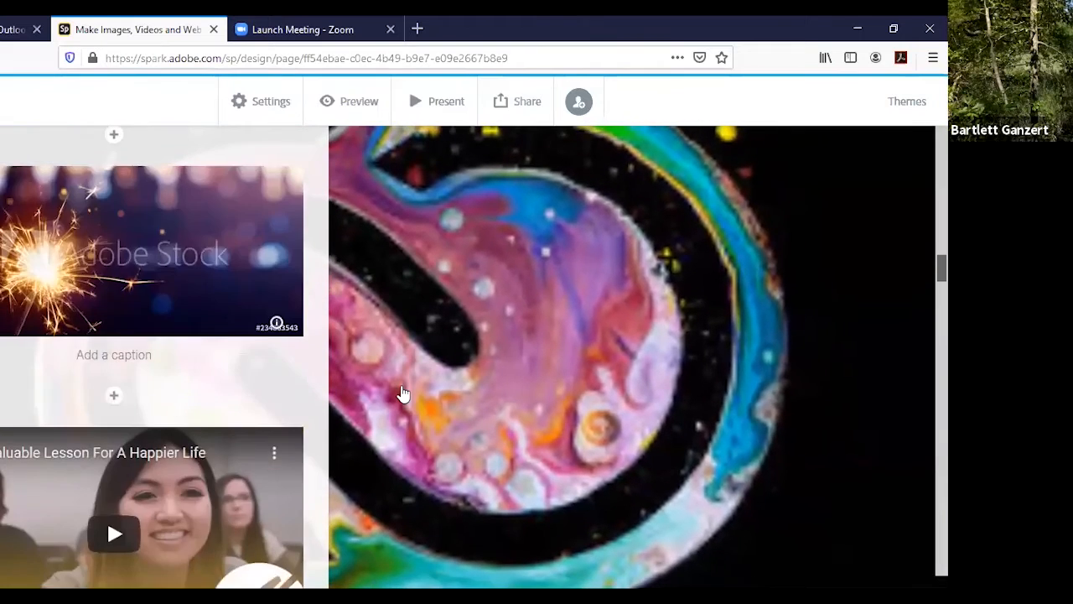
scroll(402, 393, "up", 5)
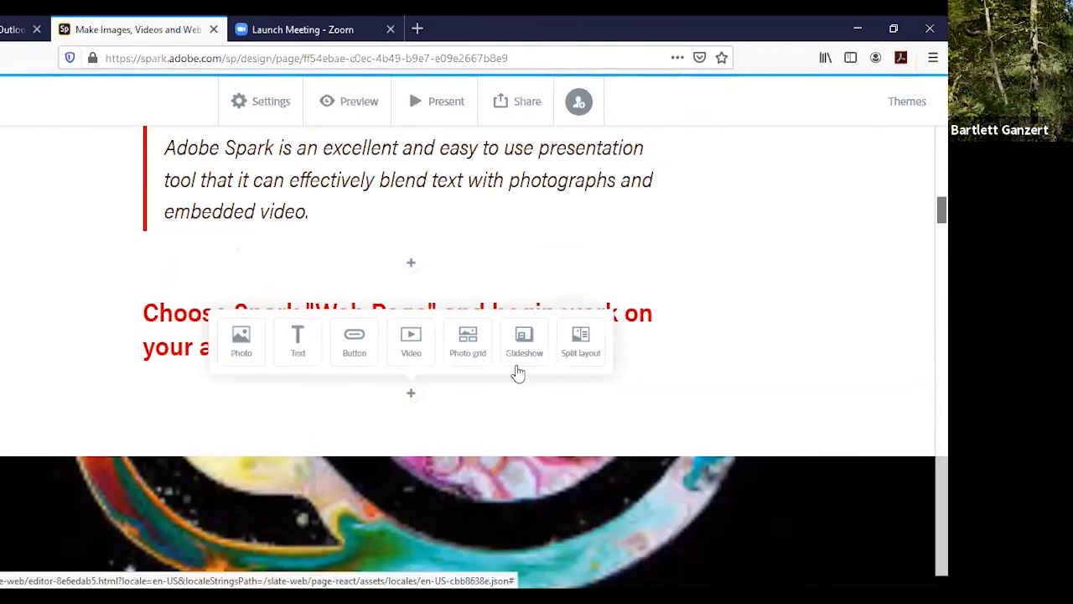
left_click(579, 340)
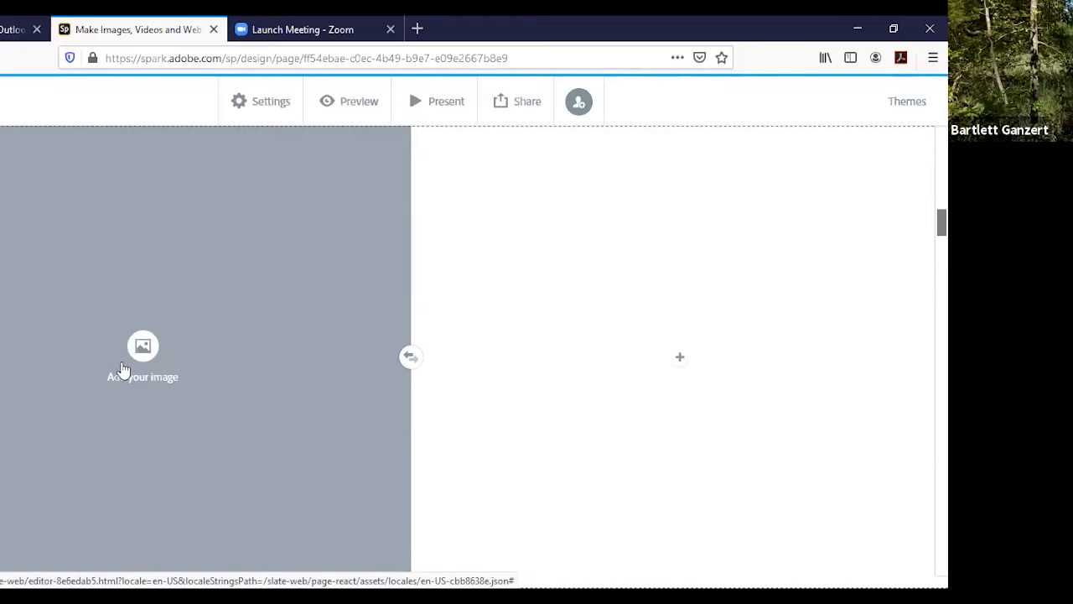
View the content types offered for the empty text half of the new split layout, without adding any.
left_click(680, 362)
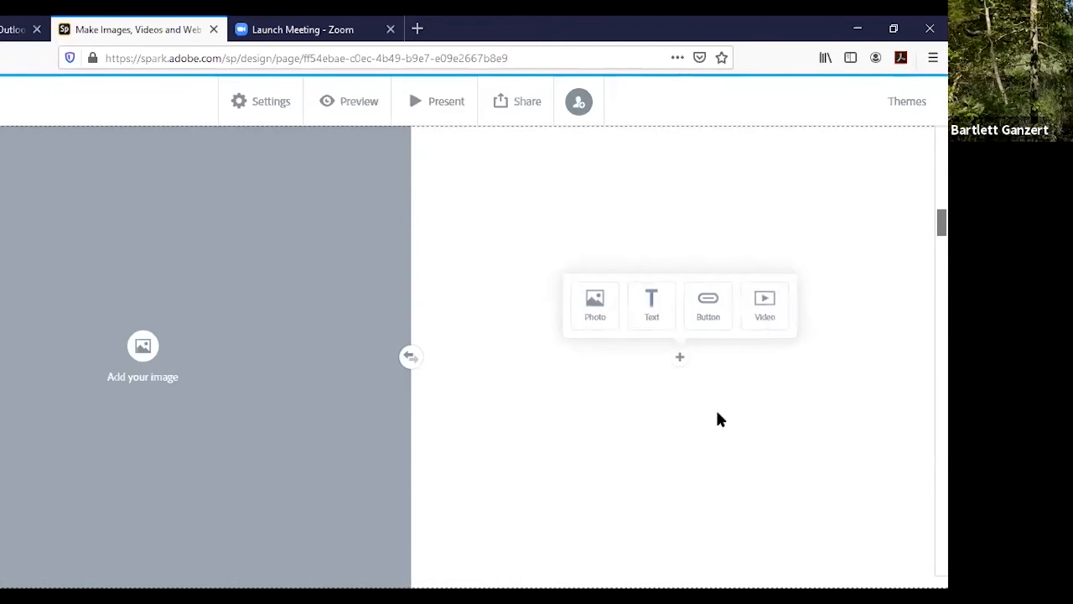
left_click(550, 420)
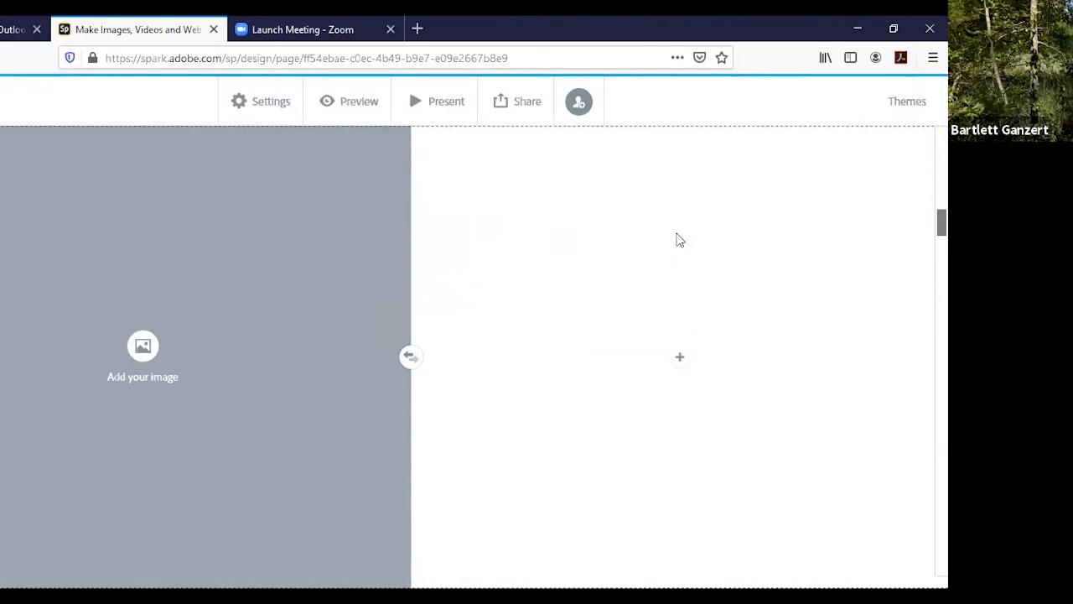
scroll(601, 263, "down", 3)
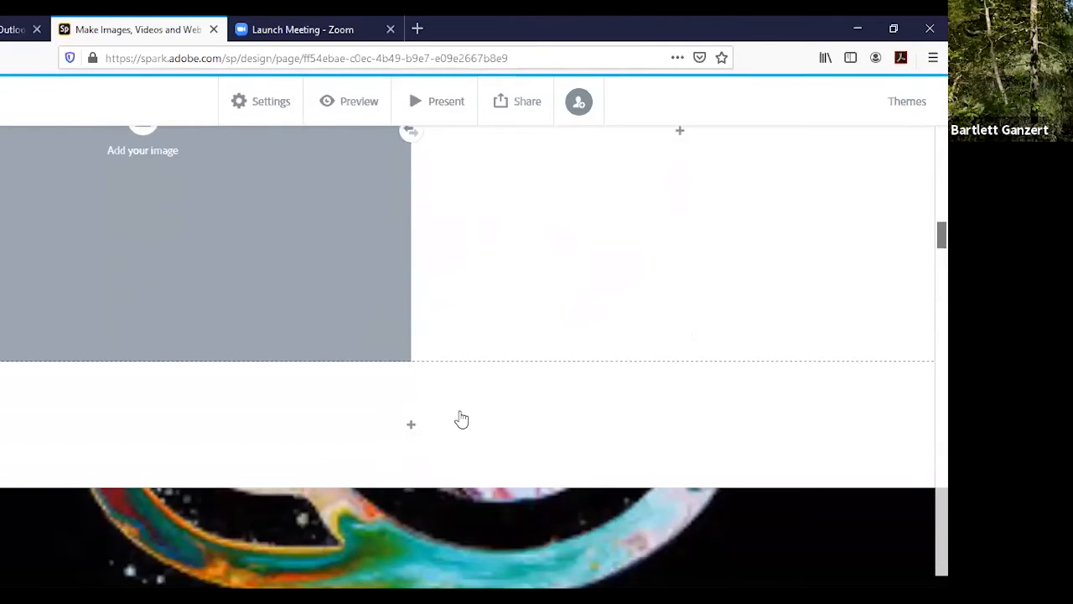
scroll(483, 434, "down", 2)
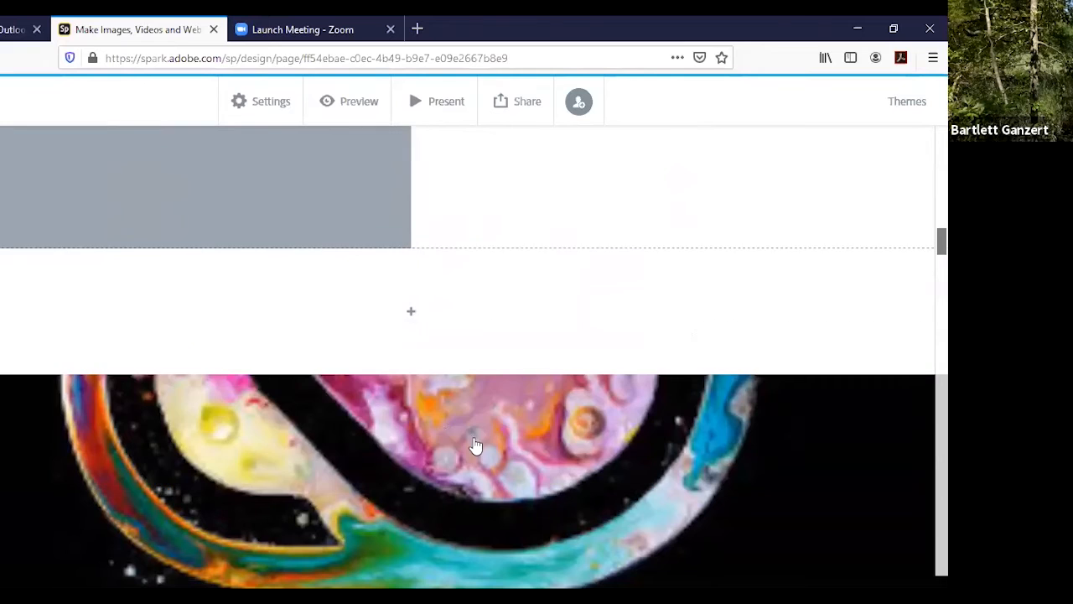
scroll(475, 446, "down", 5)
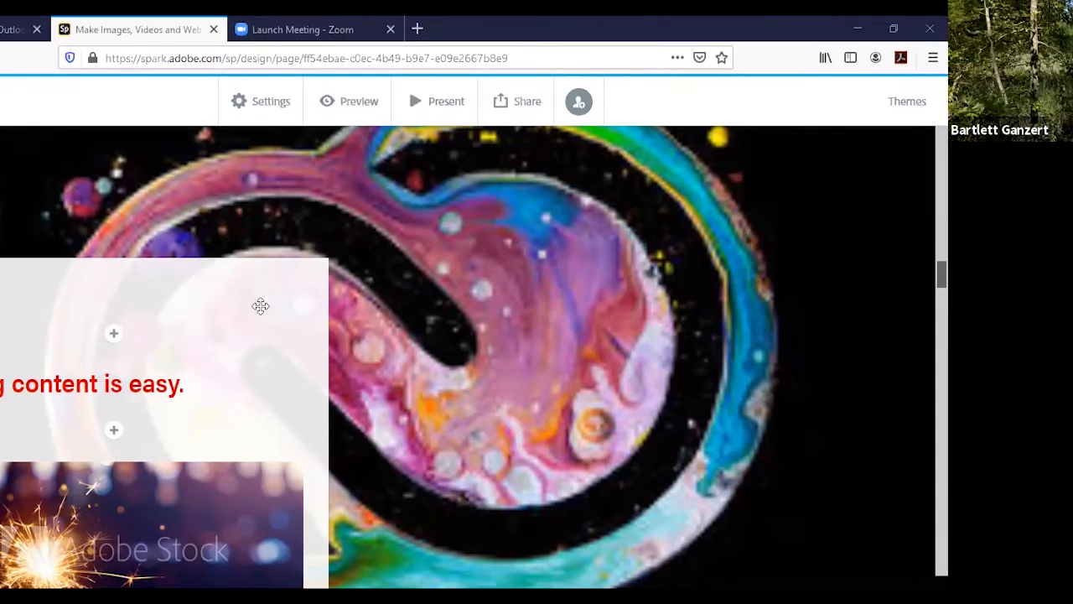
scroll(261, 306, "down", 3)
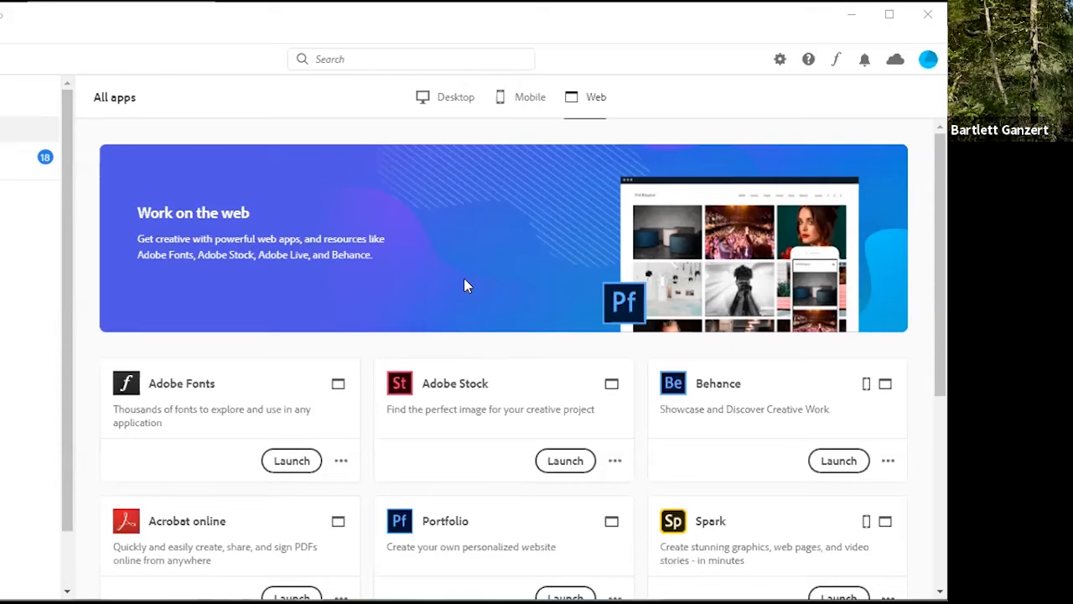
Review the web apps and the installed desktop apps listed in Creative Cloud.
scroll(465, 280, "down", 3)
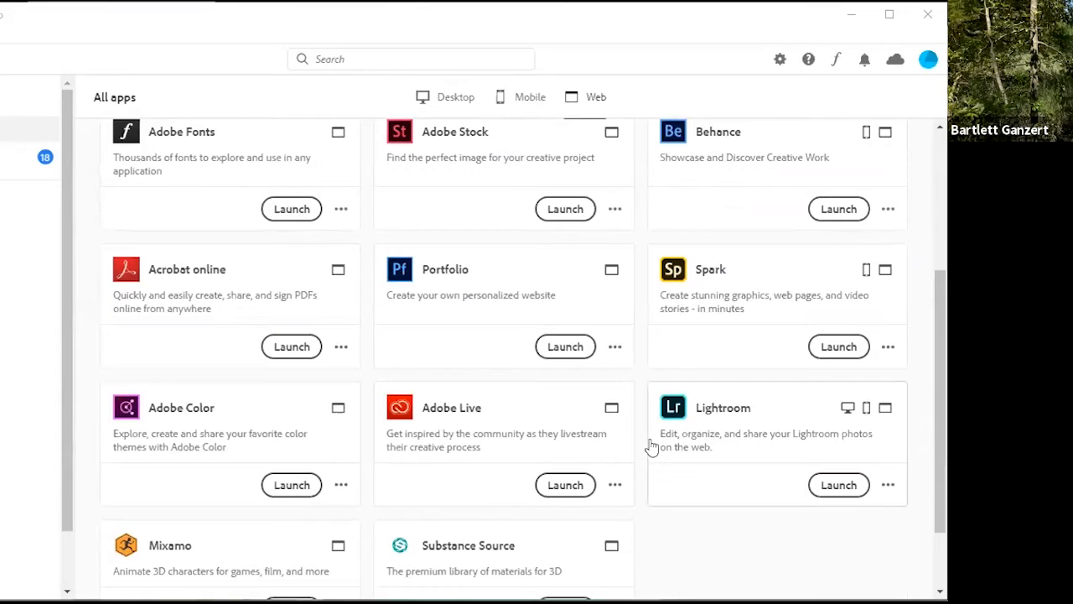
scroll(613, 266, "up", 3)
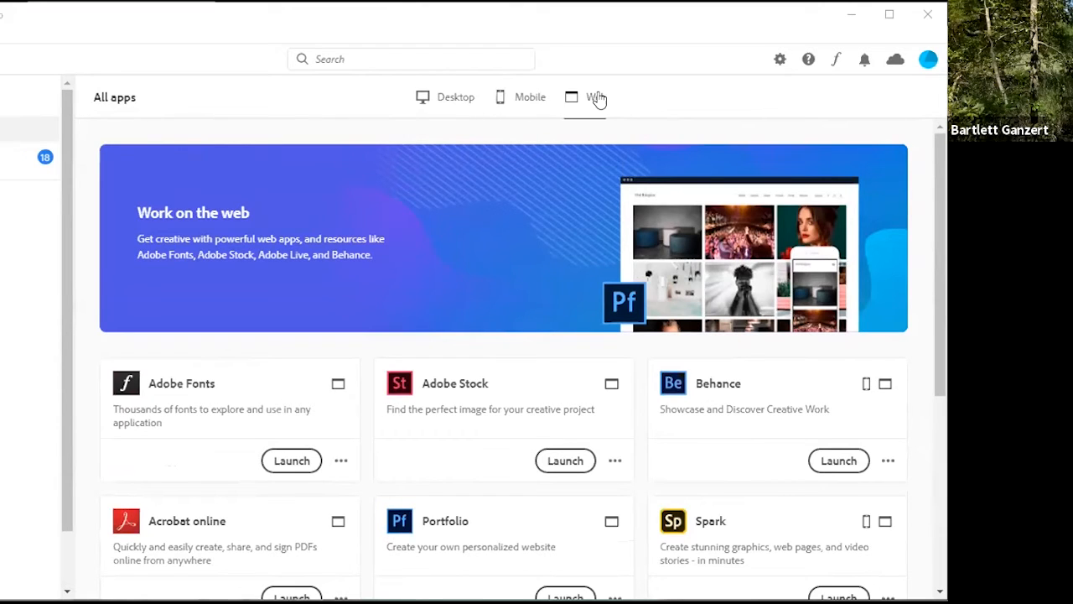
left_click(445, 99)
scroll(439, 251, "down", 3)
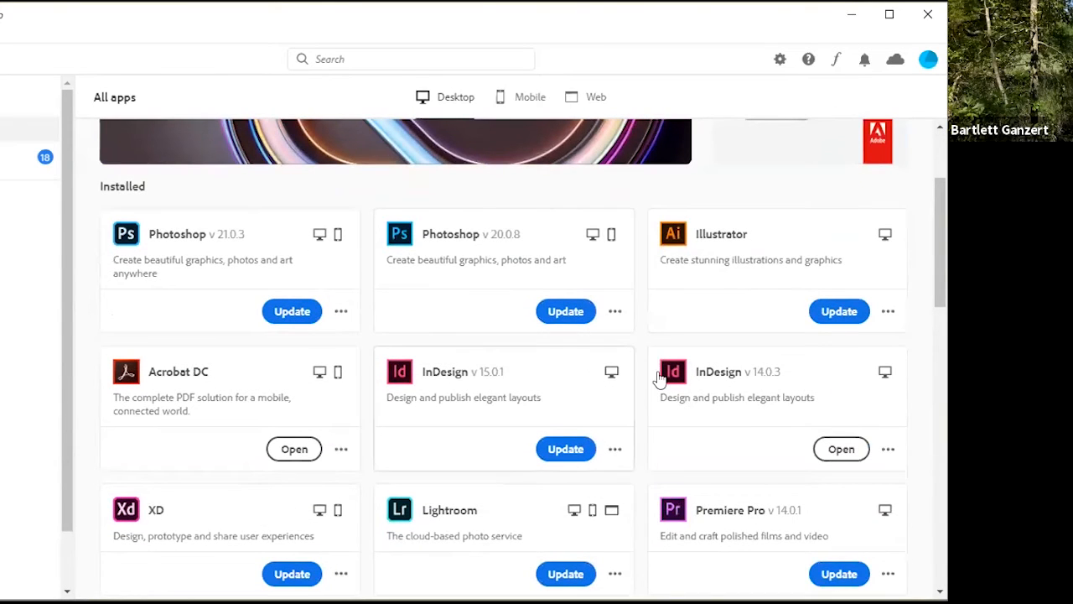
scroll(480, 321, "down", 5)
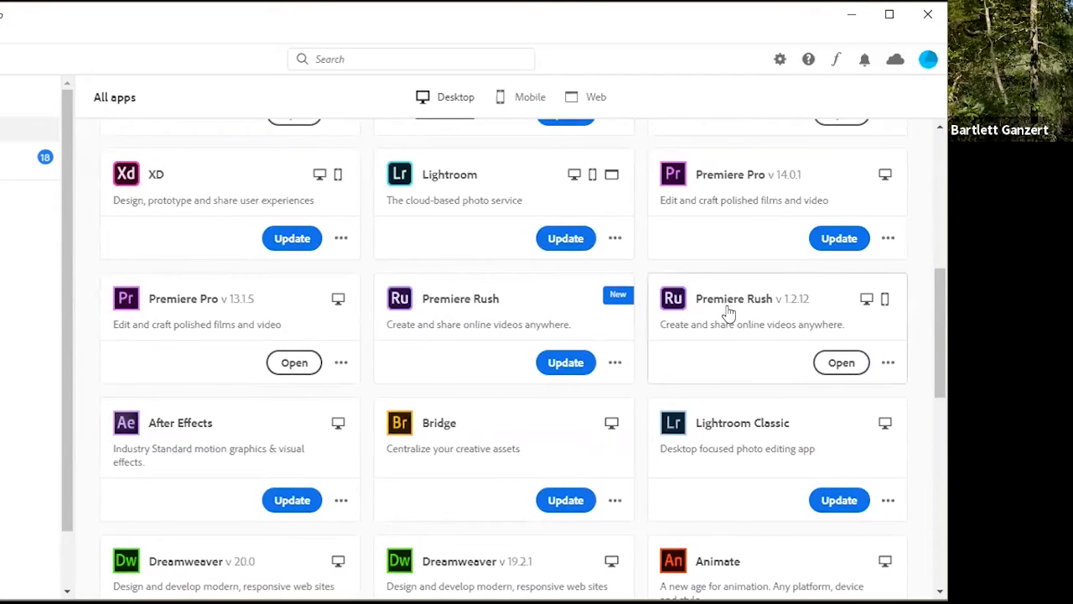
scroll(728, 312, "up", 8)
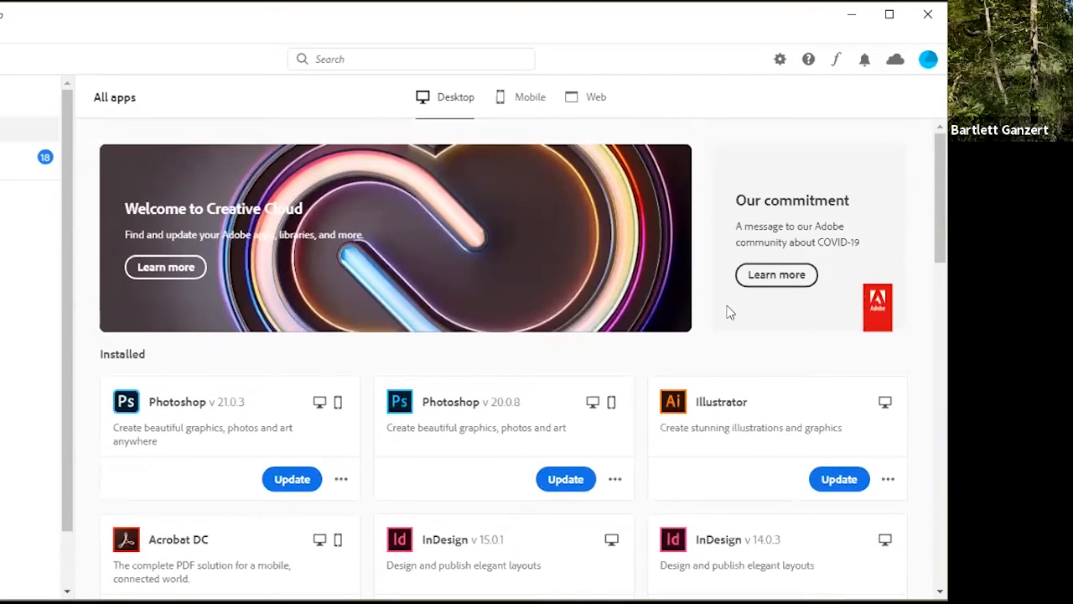
Look through the Creative Cloud web apps once more, and return to the Spark page in the browser.
left_click(595, 98)
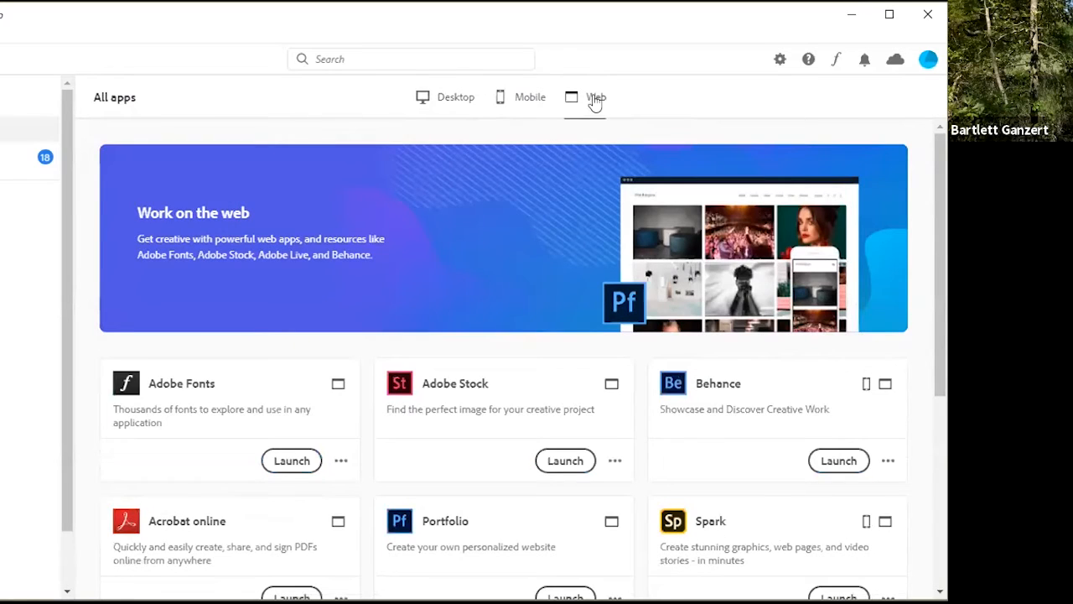
scroll(489, 237, "down", 2)
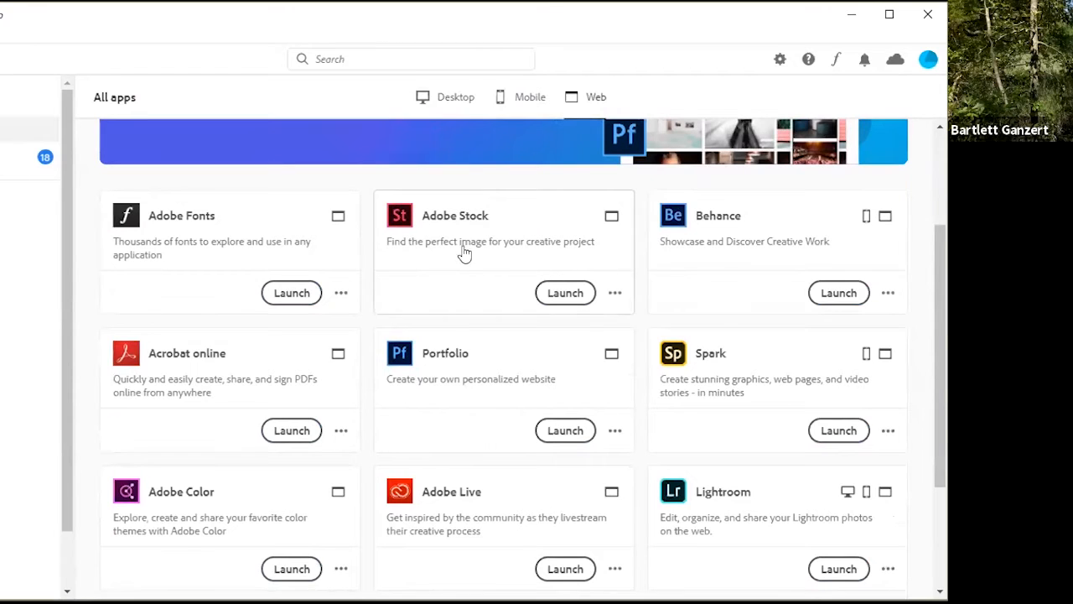
scroll(717, 247, "down", 3)
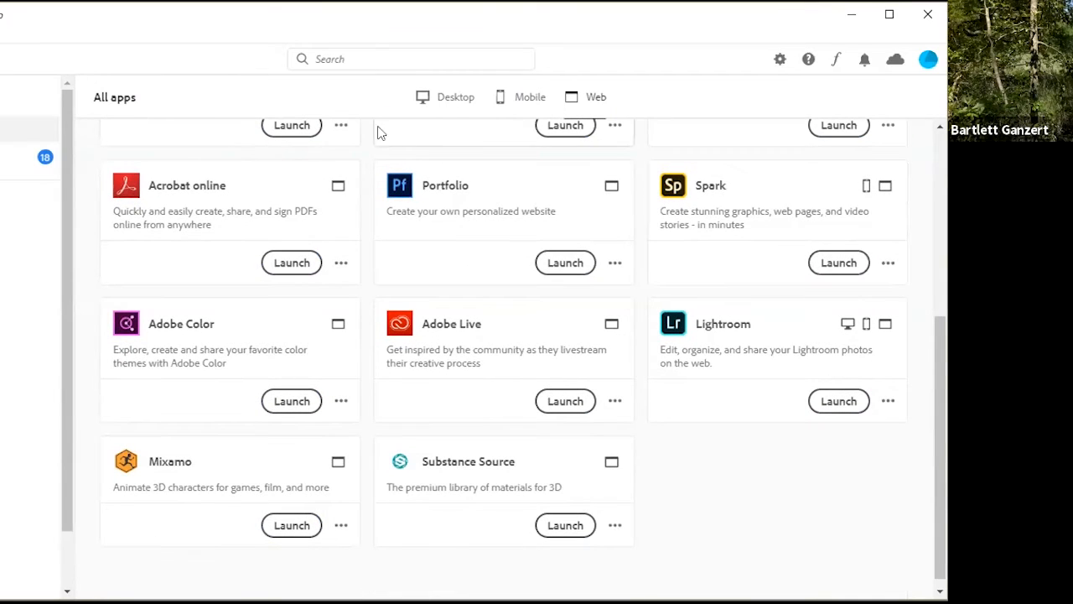
scroll(376, 128, "up", 6)
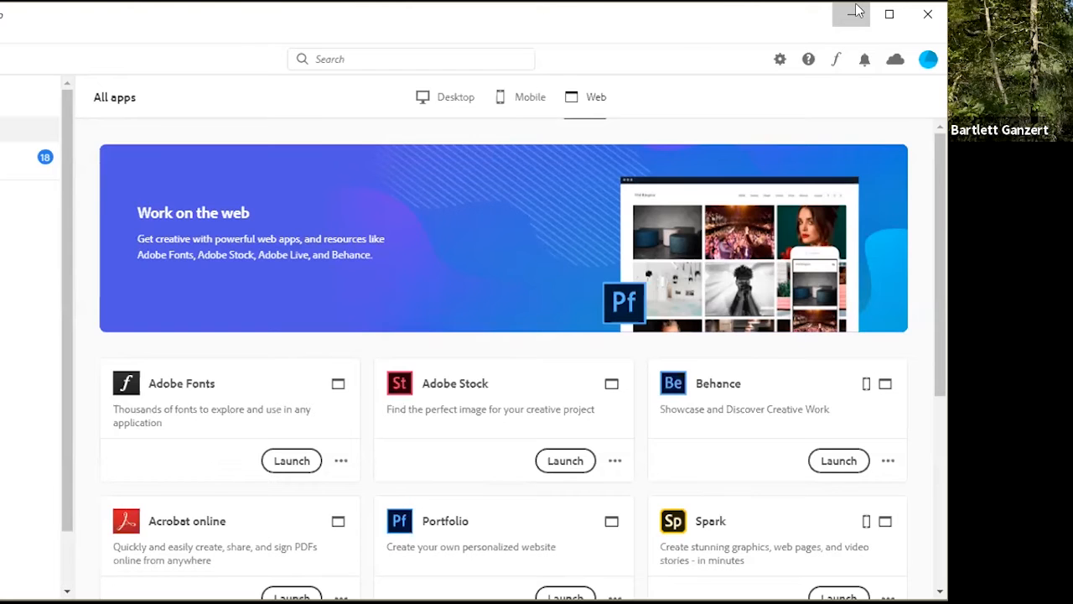
left_click(854, 13)
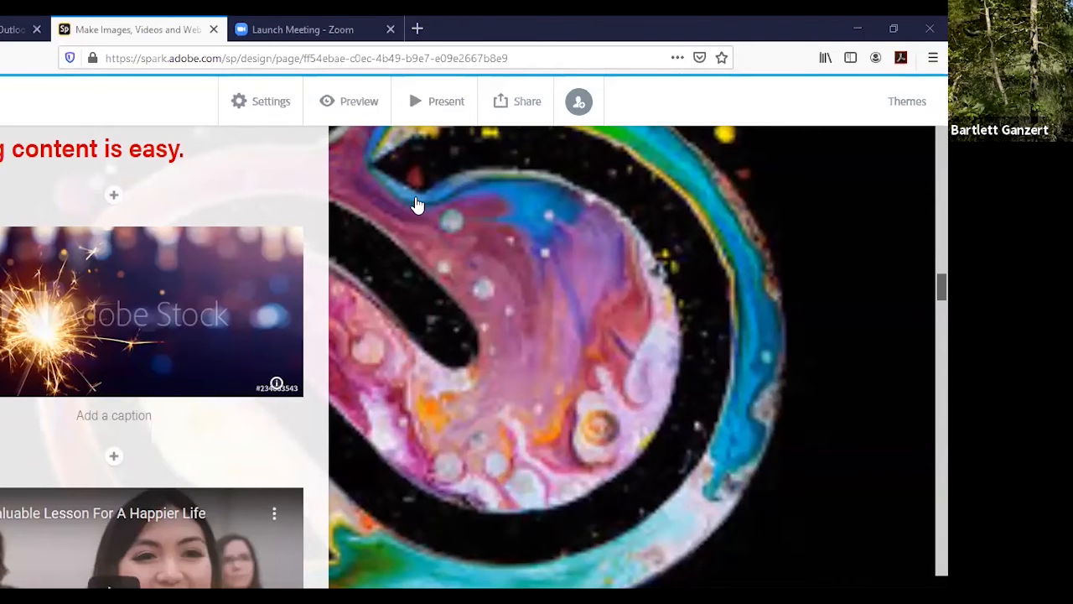
Examine the transition between the empty split layout and the opening heading and photo of the sample glideshow.
scroll(439, 234, "up", 5)
scroll(438, 234, "down", 4)
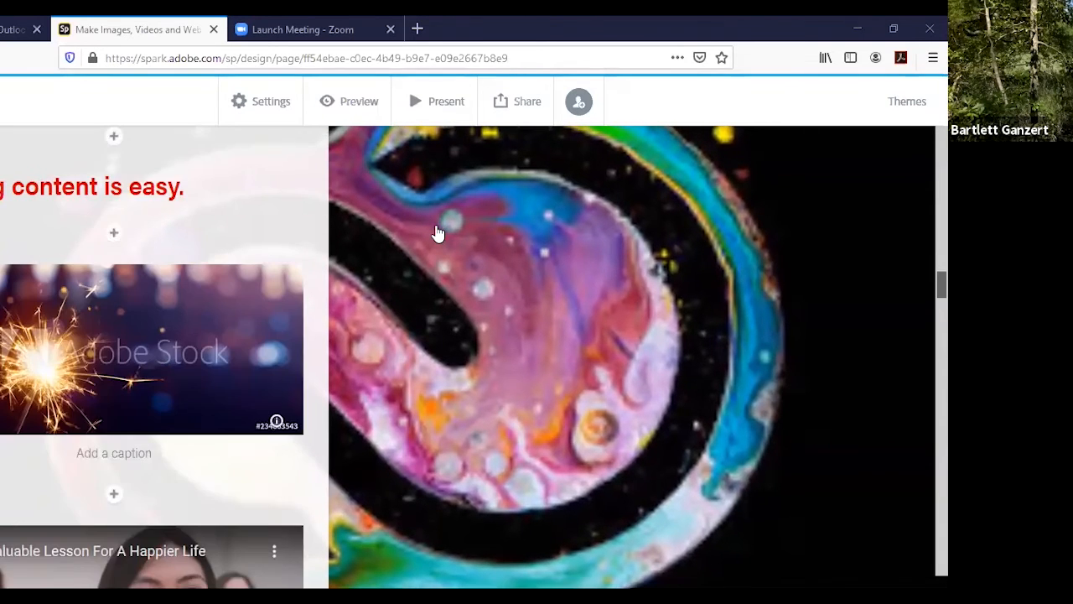
scroll(438, 234, "down", 1)
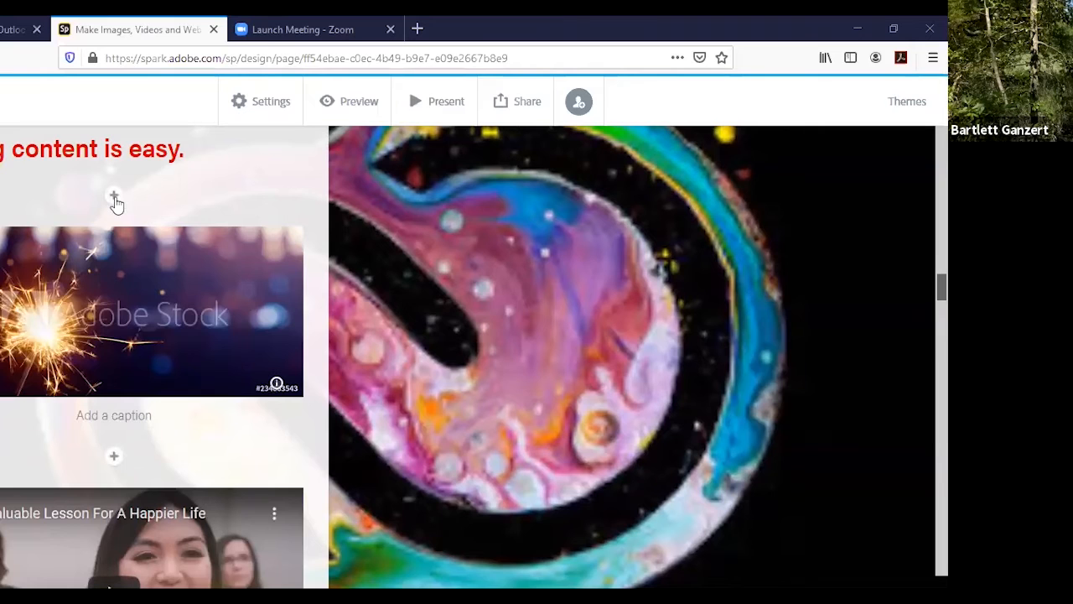
scroll(479, 282, "up", 8)
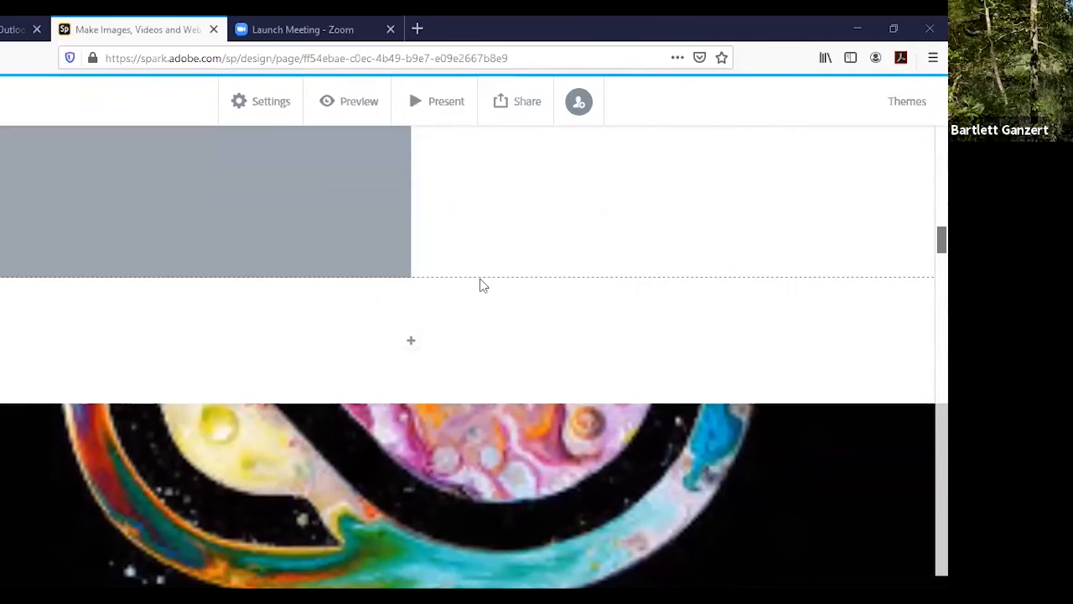
scroll(332, 208, "down", 2)
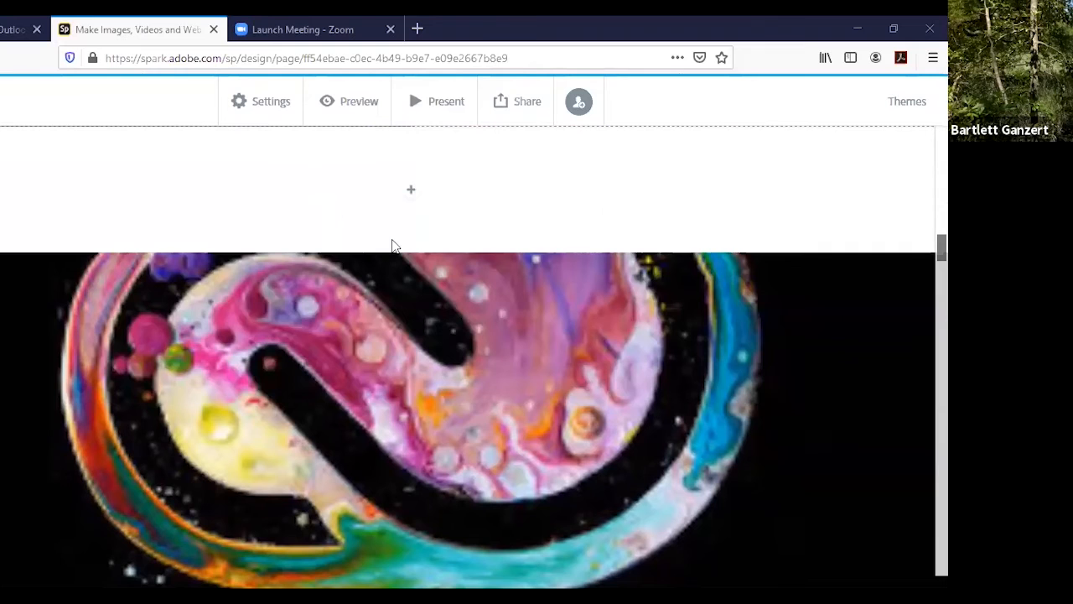
scroll(390, 247, "down", 5)
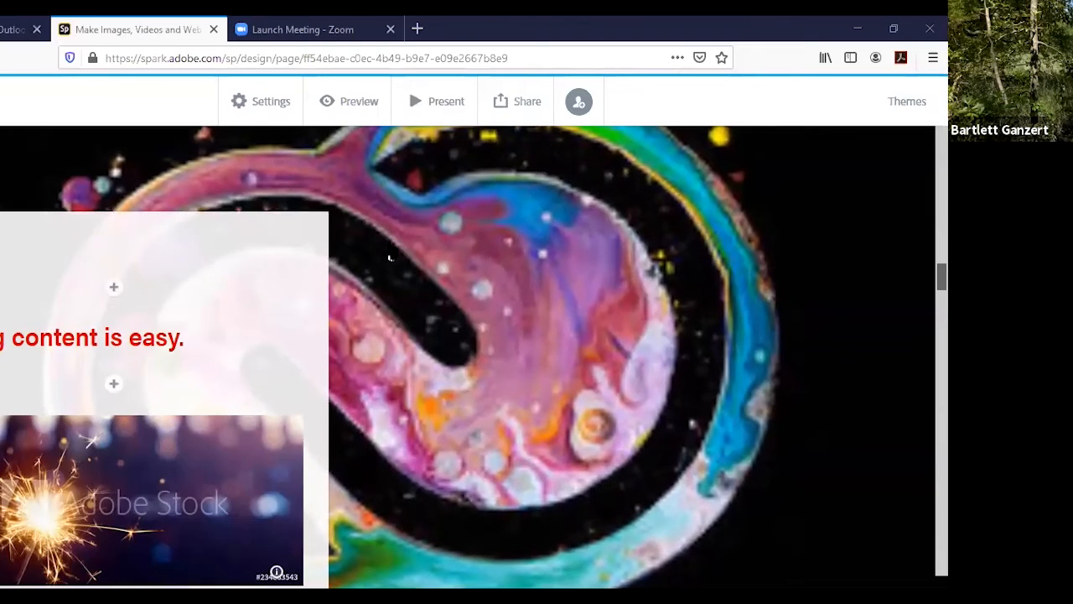
scroll(391, 258, "down", 3)
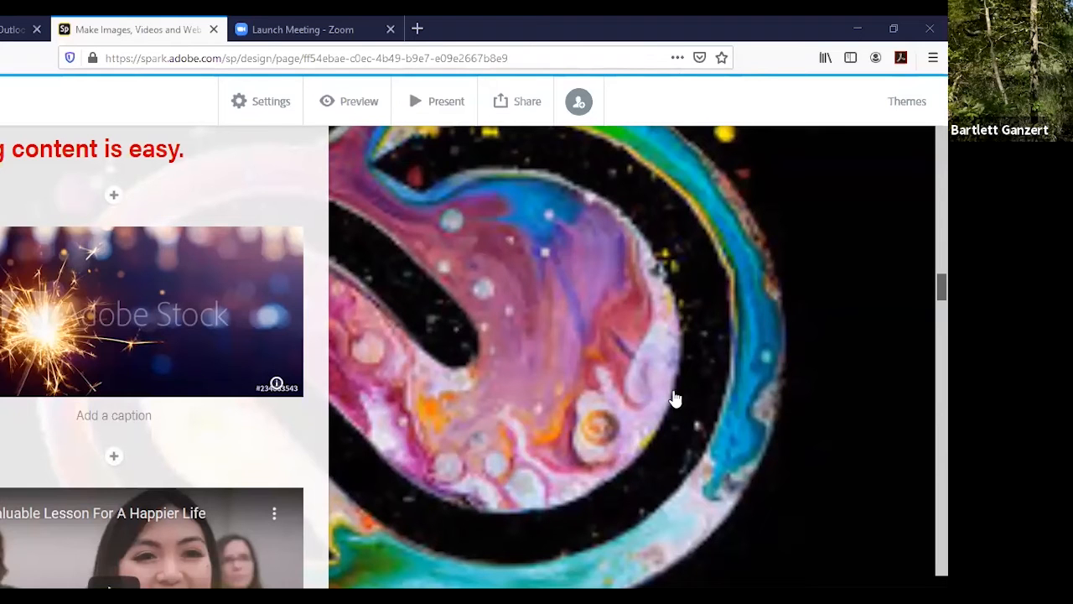
Review the sample glideshow's video, button and instructions, through to the "Photos" and "Videos" section and back.
scroll(611, 391, "down", 10)
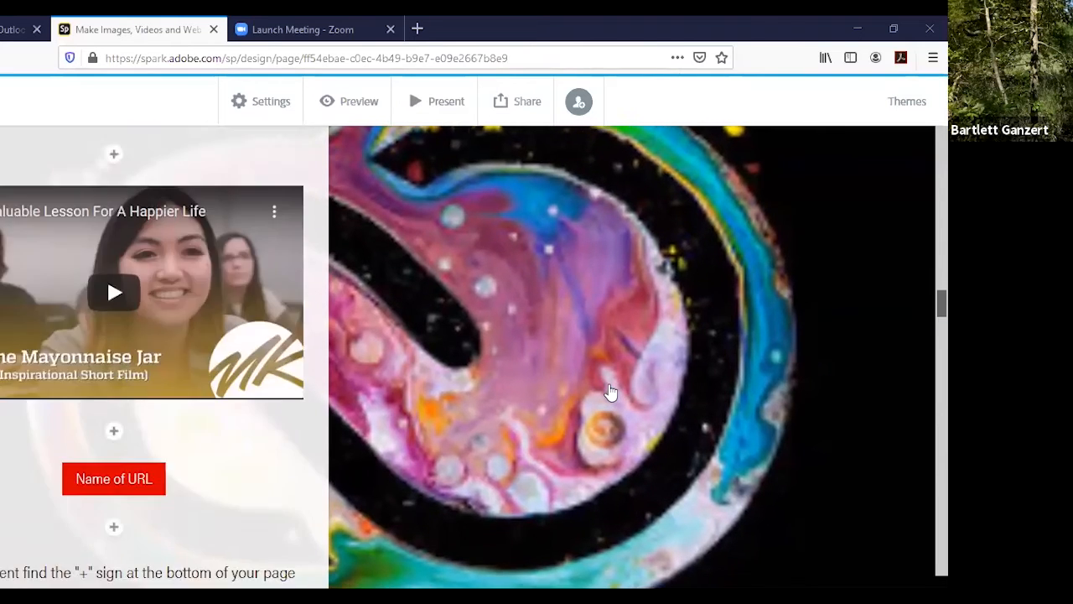
scroll(611, 391, "down", 4)
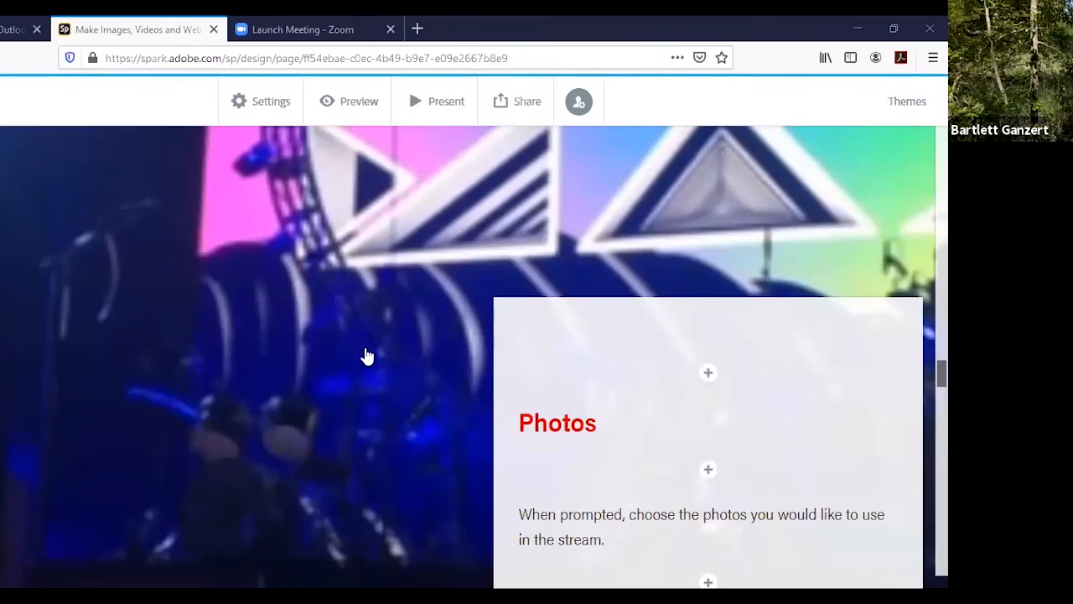
scroll(282, 348, "down", 10)
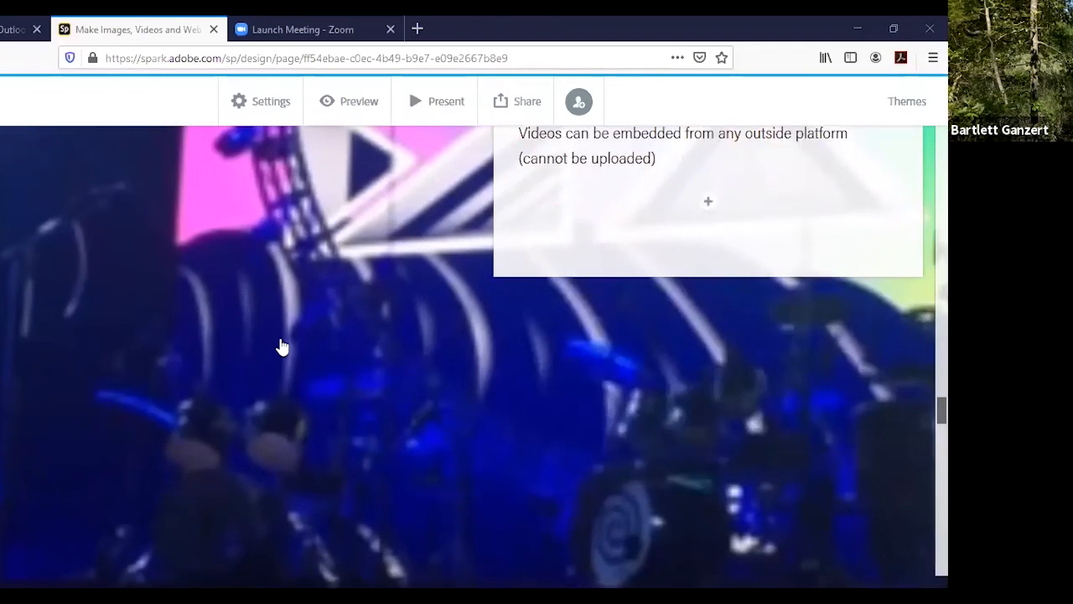
scroll(298, 323, "up", 8)
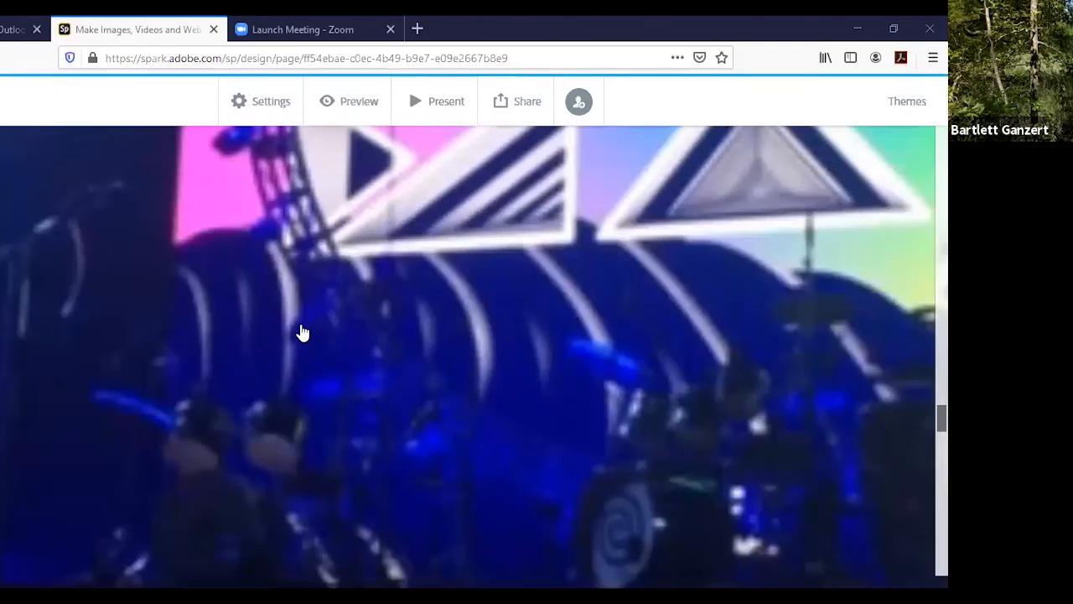
scroll(304, 331, "up", 10)
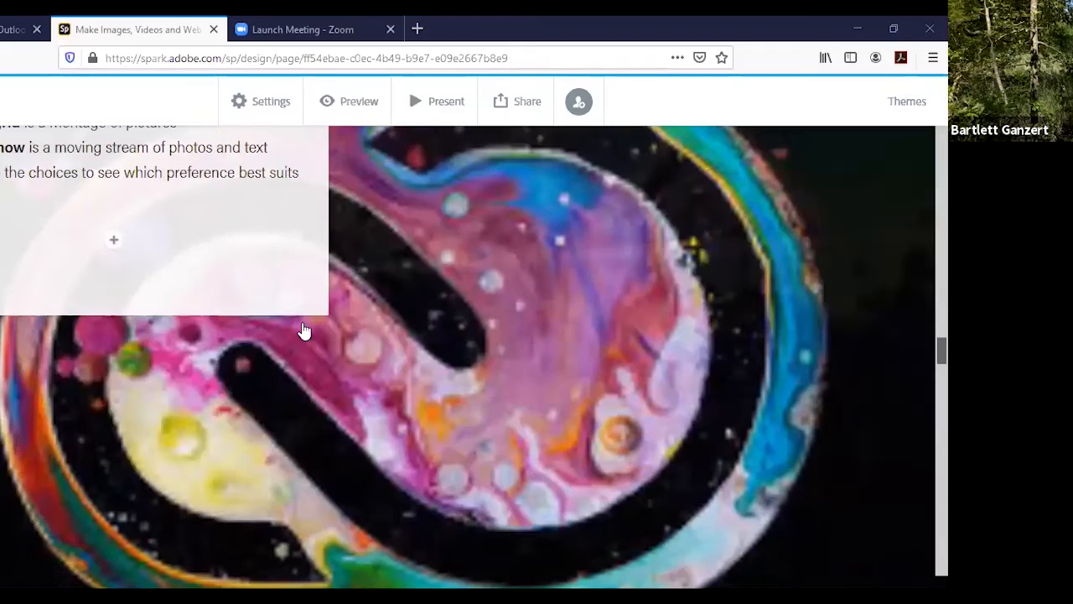
scroll(478, 309, "up", 1)
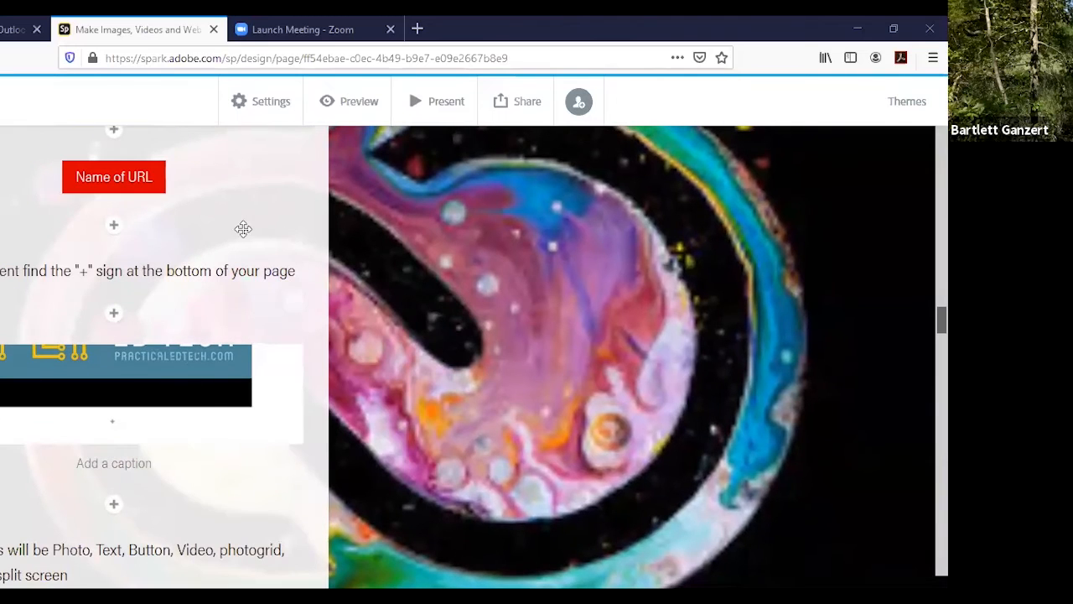
View the content types offered between the glideshow's "content is easy" heading and the sparkler photo.
scroll(422, 355, "up", 10)
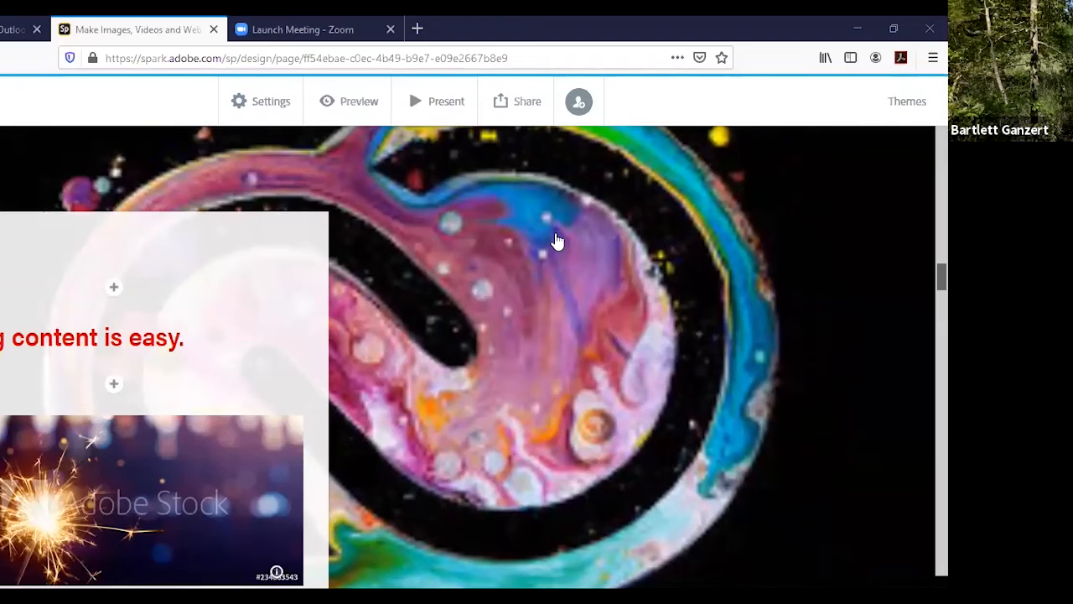
scroll(537, 247, "down", 3)
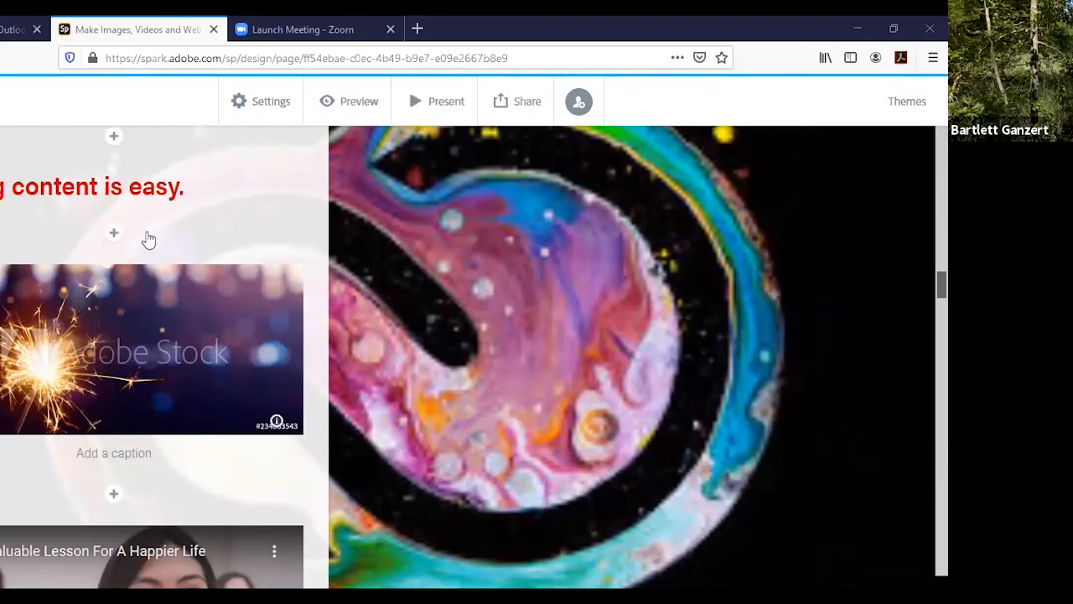
left_click(115, 237)
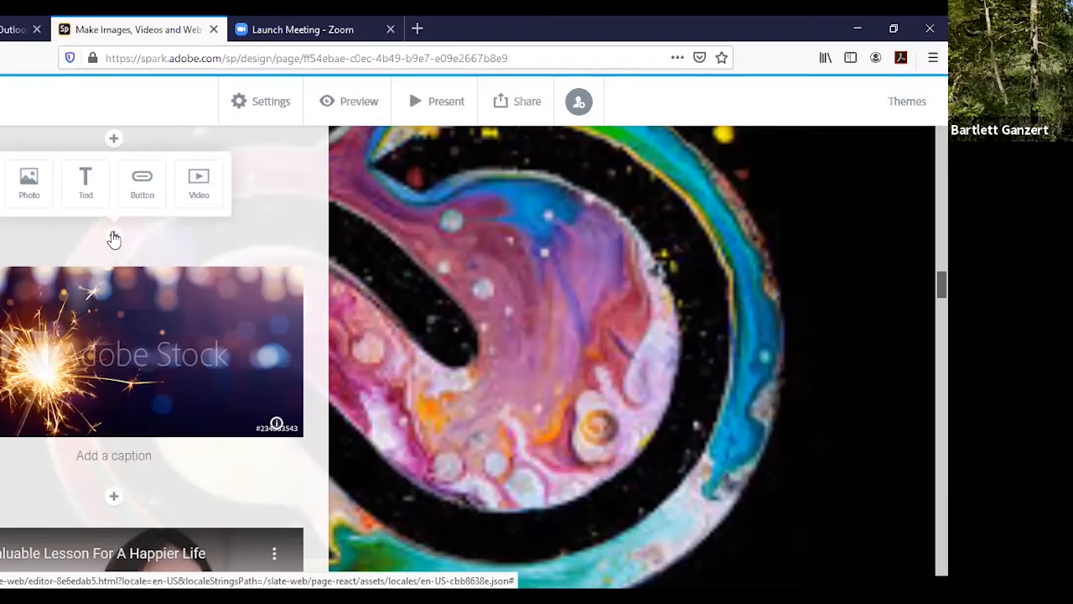
Start adding a photo below the "content is easy" heading and search the free photos for "adobe".
left_click(30, 185)
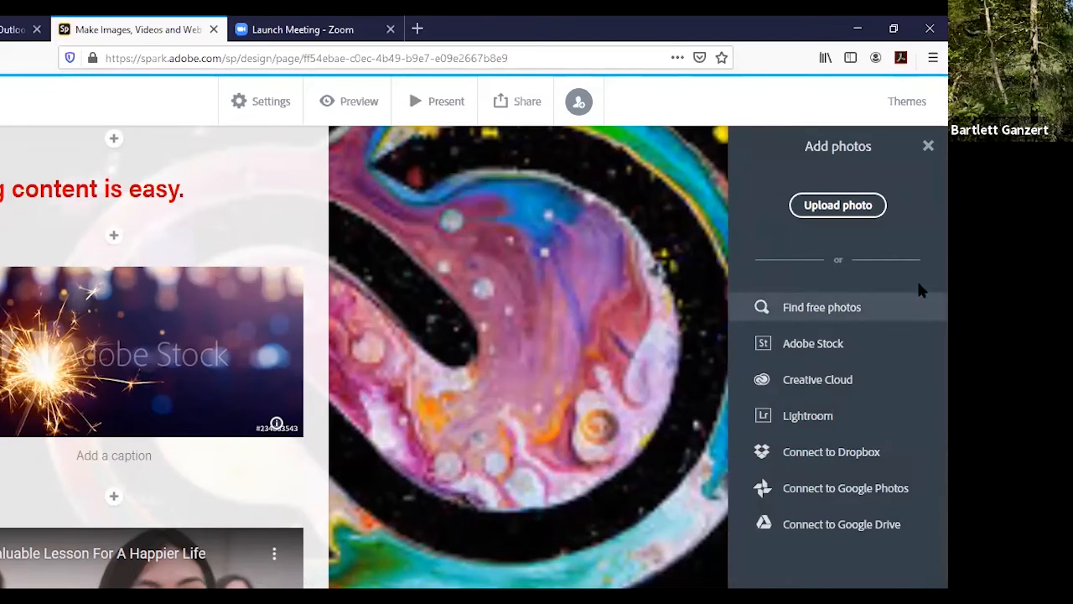
left_click(820, 309)
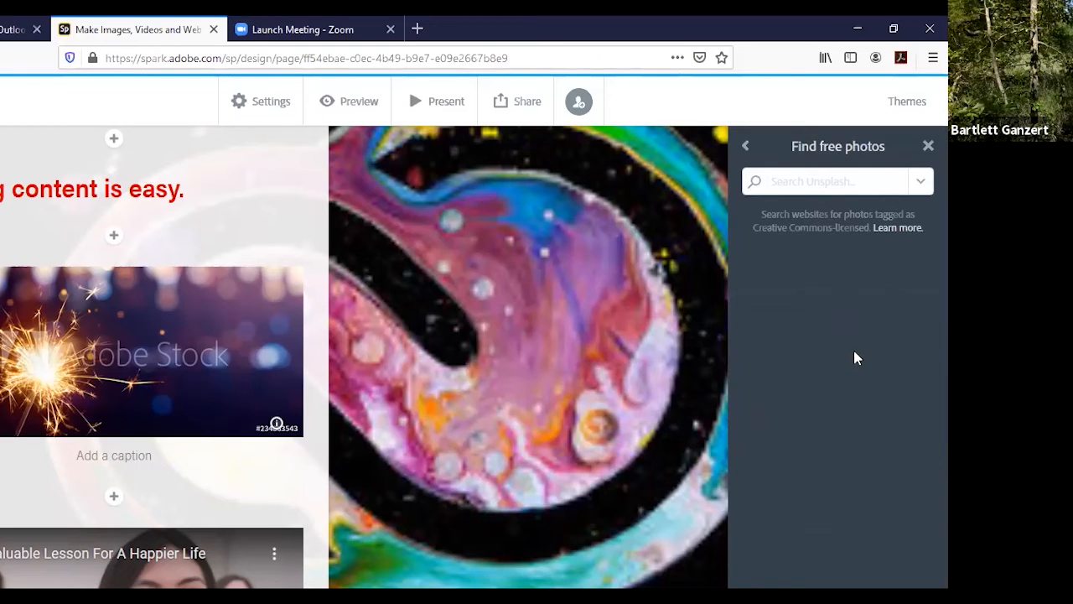
left_click(819, 180)
type("adobe")
key("Return")
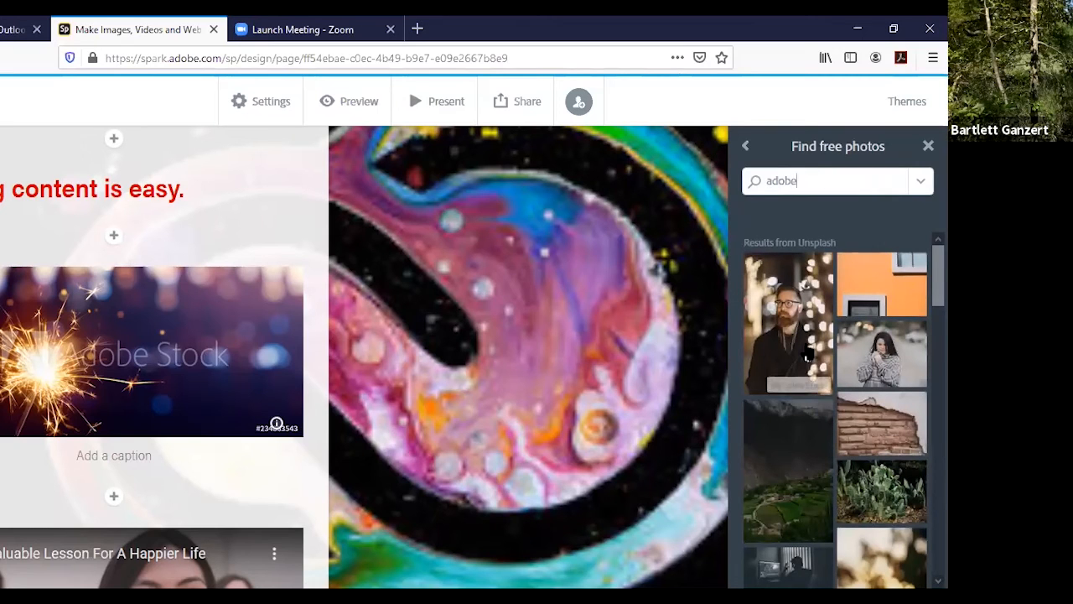
Look through the free photos found for "adobe" for a suitable image, from the first results to the last and back.
scroll(806, 353, "down", 1)
scroll(807, 353, "down", 5)
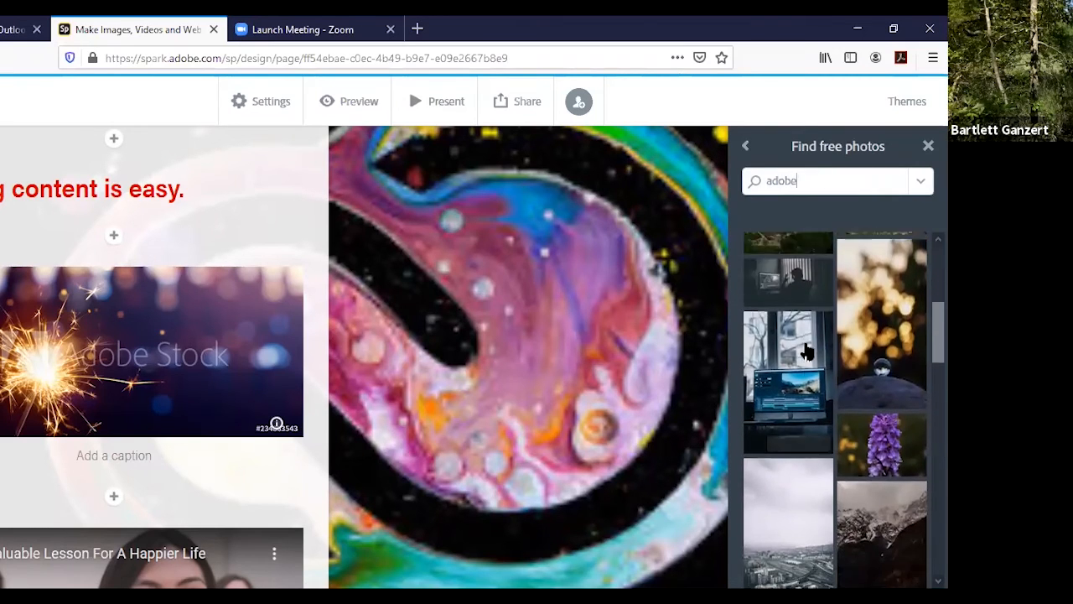
scroll(807, 352, "down", 5)
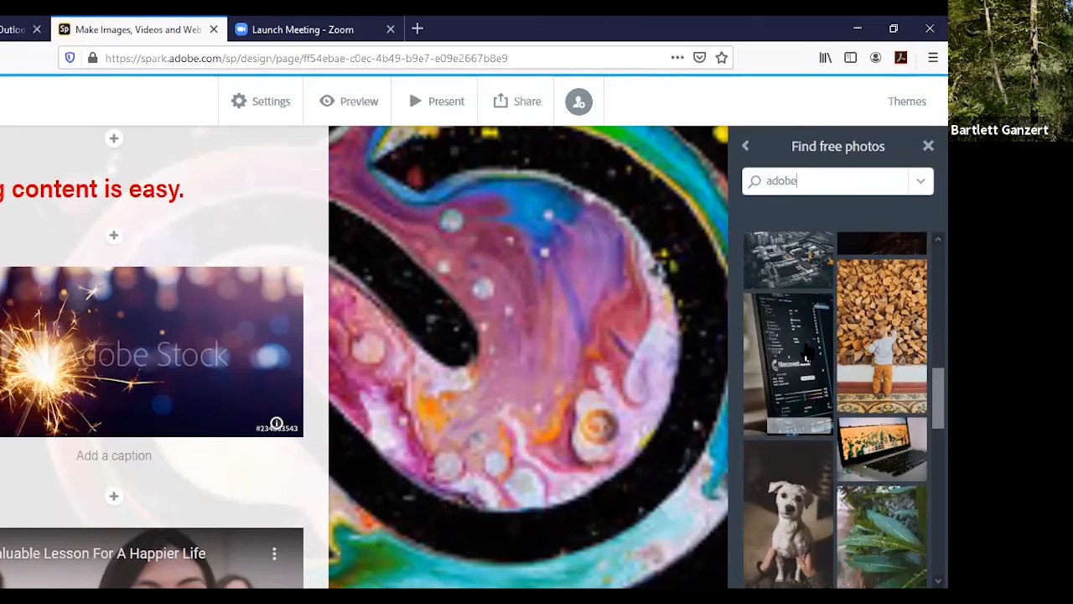
scroll(806, 352, "down", 3)
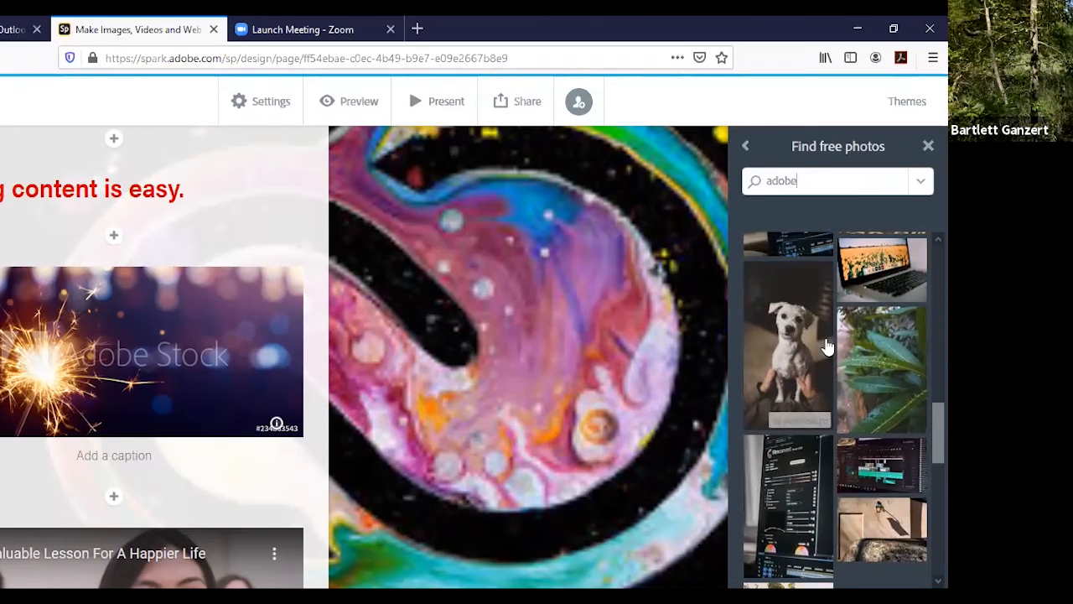
scroll(835, 338, "down", 3)
scroll(885, 356, "down", 1)
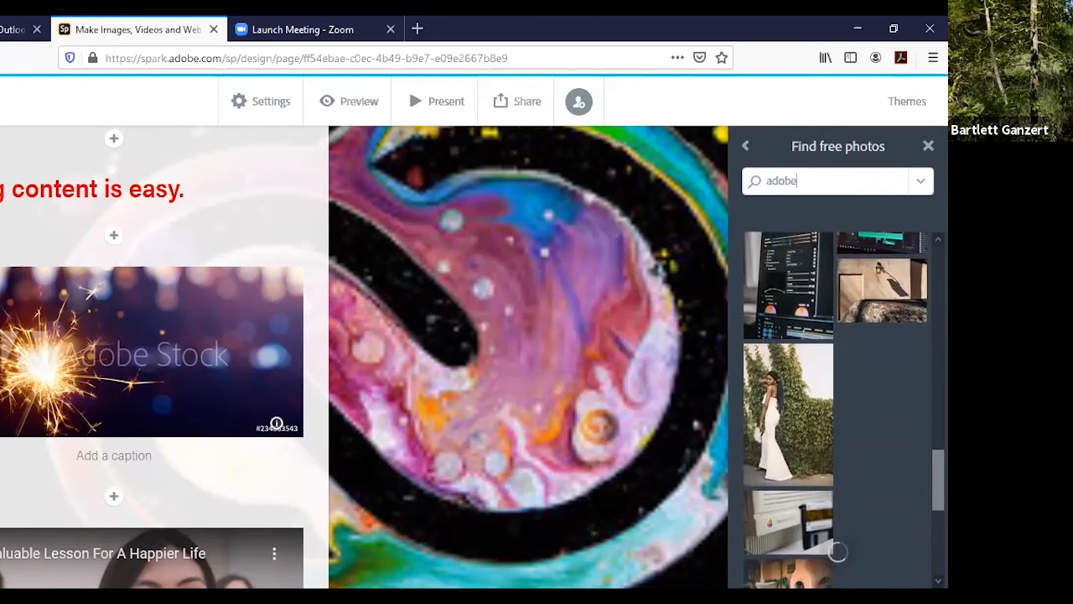
scroll(884, 356, "up", 2)
scroll(919, 396, "up", 4)
scroll(863, 310, "up", 5)
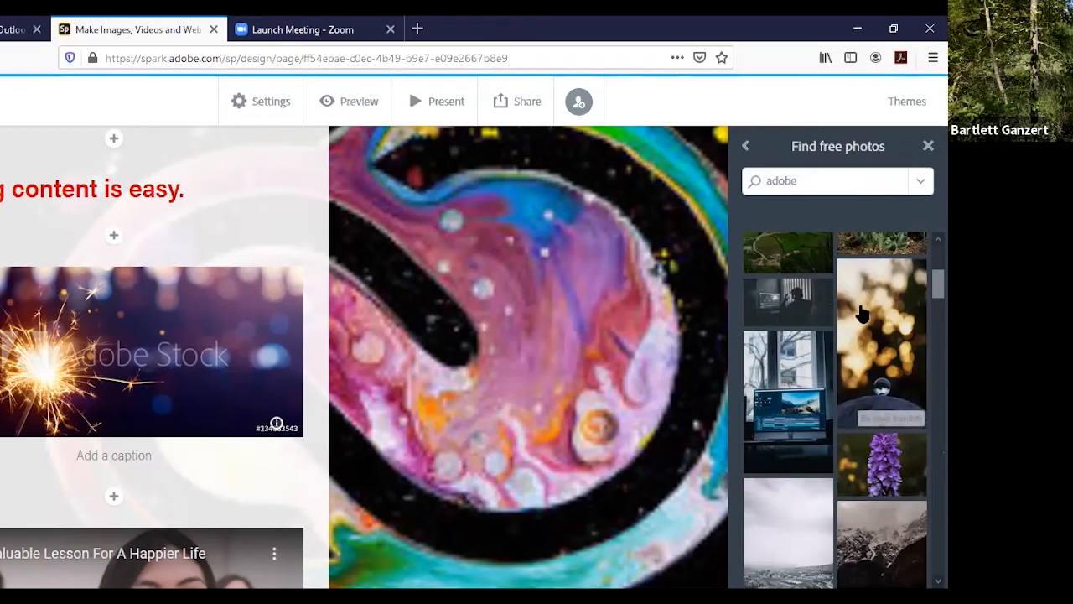
scroll(863, 312, "down", 5)
scroll(863, 312, "up", 10)
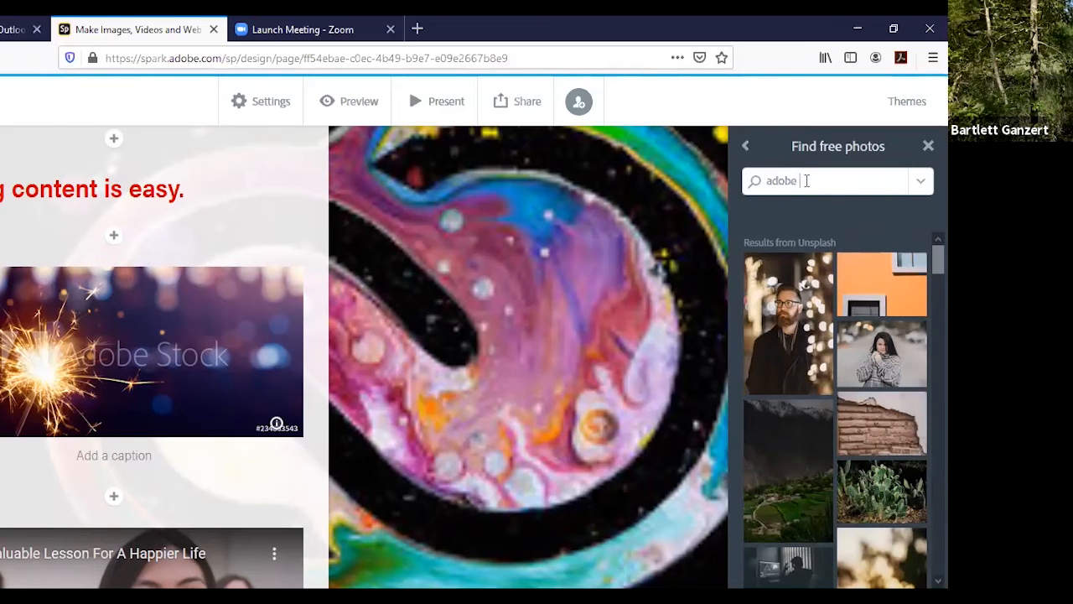
Extend the free photo search to "adobe max" and look through its results.
type("max")
key("Return")
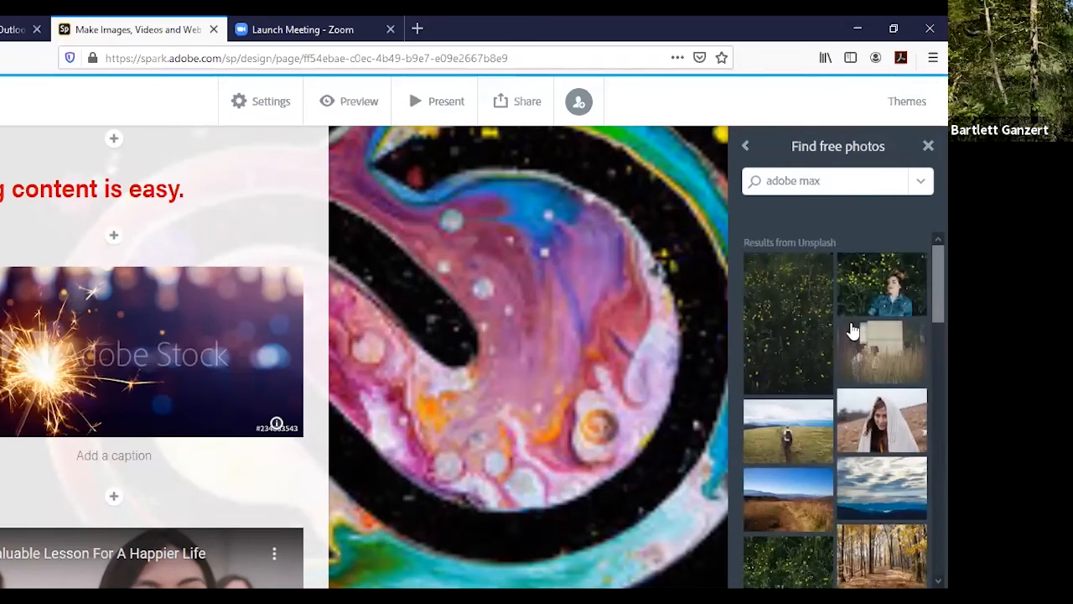
scroll(847, 457, "down", 3)
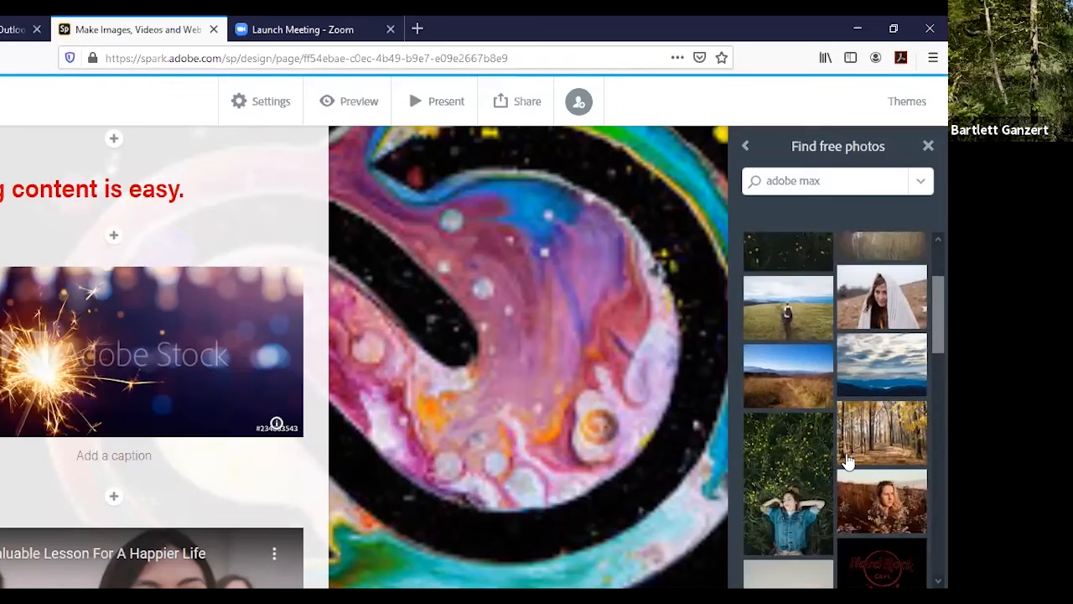
scroll(847, 460, "down", 3)
scroll(847, 460, "up", 6)
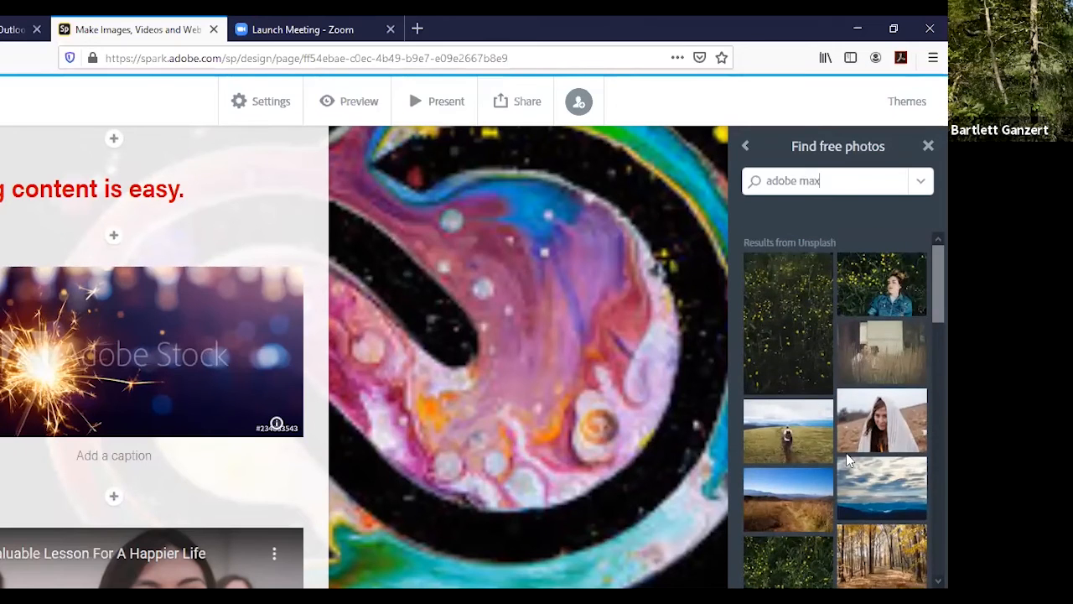
scroll(846, 453, "down", 5)
scroll(849, 460, "down", 3)
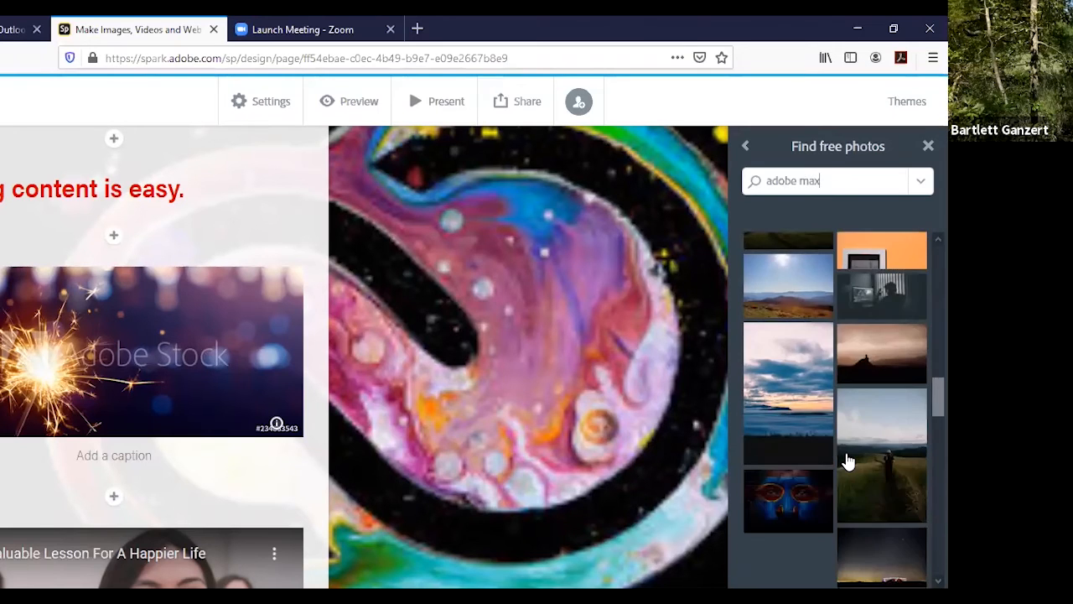
scroll(847, 460, "down", 3)
scroll(847, 460, "down", 3)
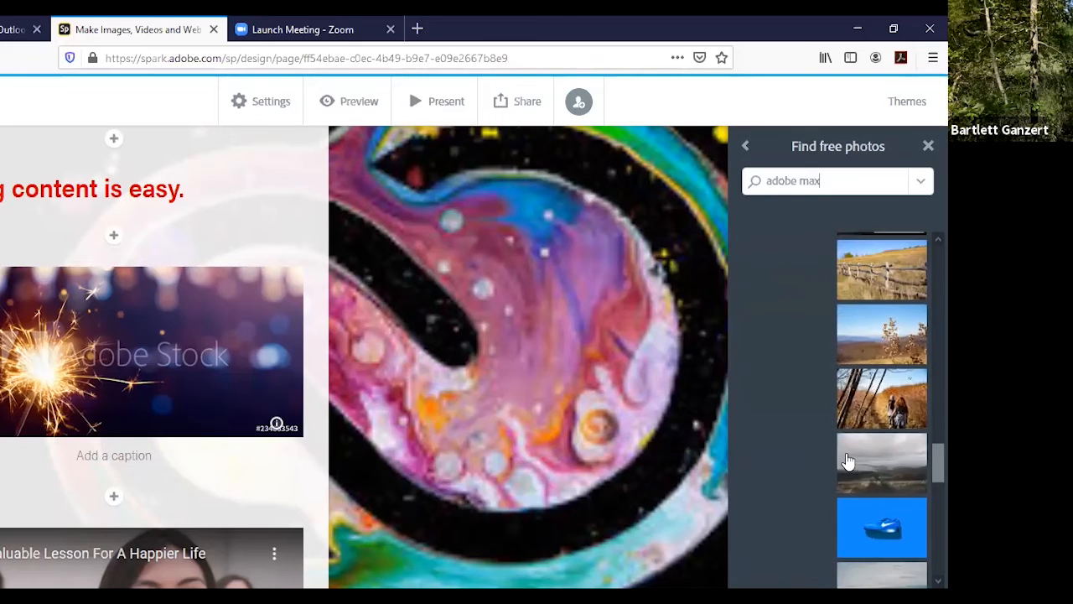
scroll(847, 460, "down", 3)
scroll(850, 461, "up", 4)
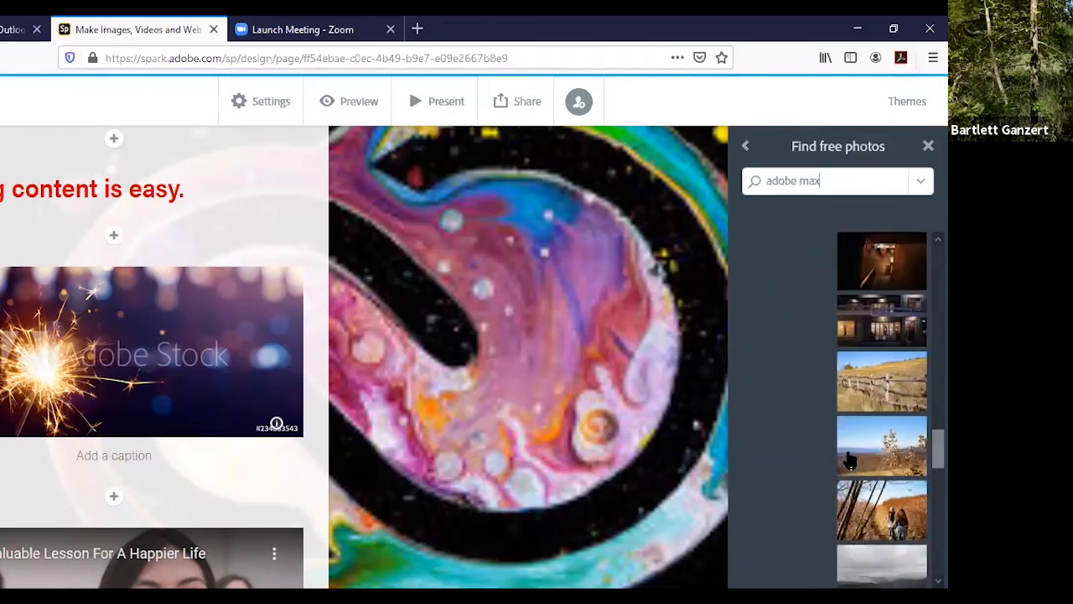
scroll(850, 460, "up", 10)
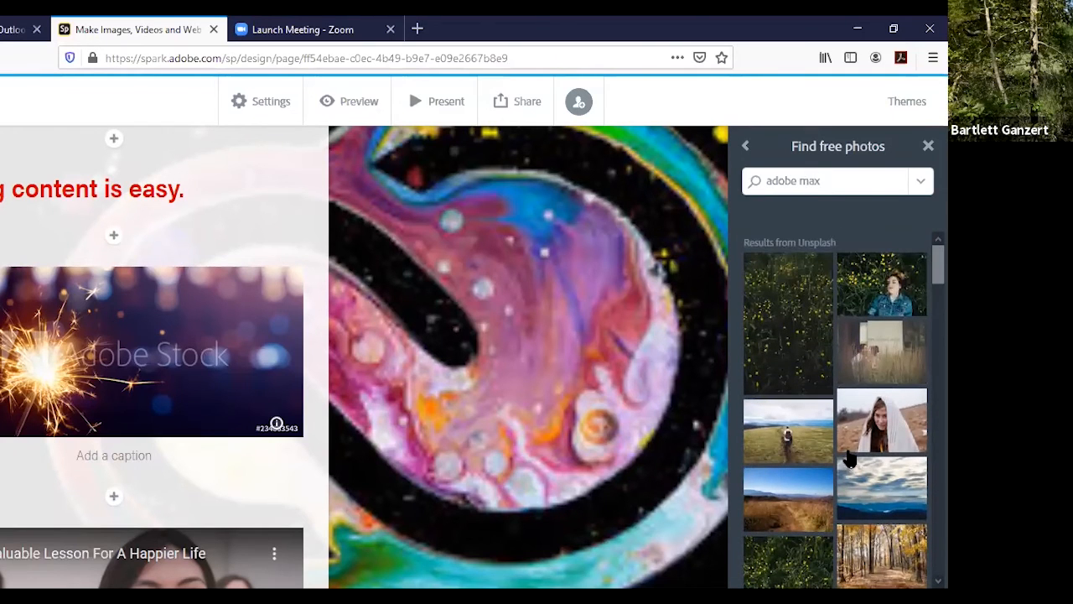
Insert the photo of a person holding a magazine and mug from an "online learning" free photo search, and delete it from the glideshow again.
left_click(830, 176)
left_click_drag(827, 180, 766, 185)
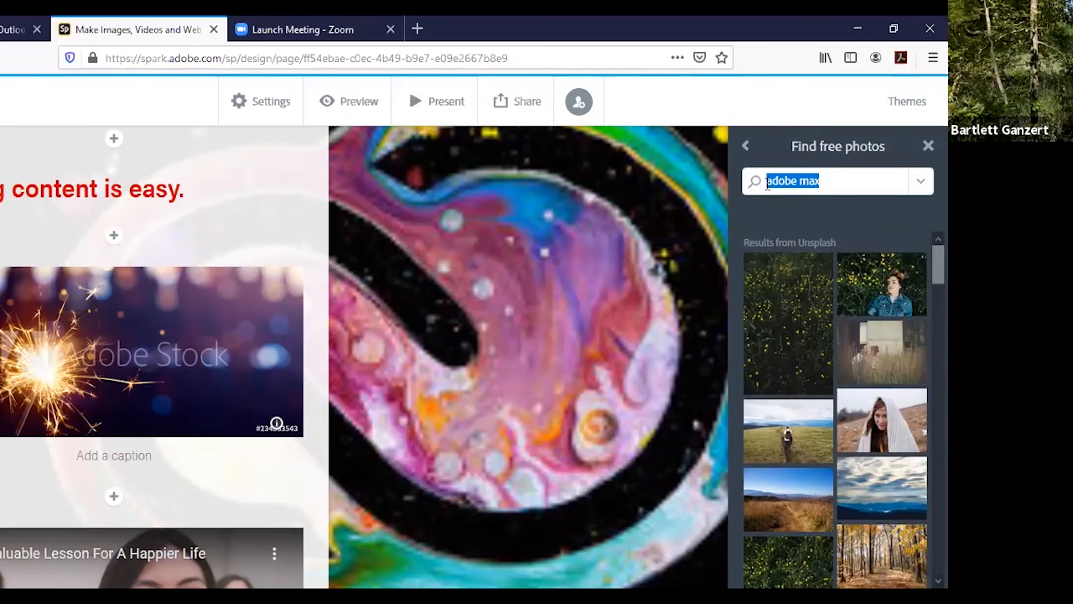
type("online")
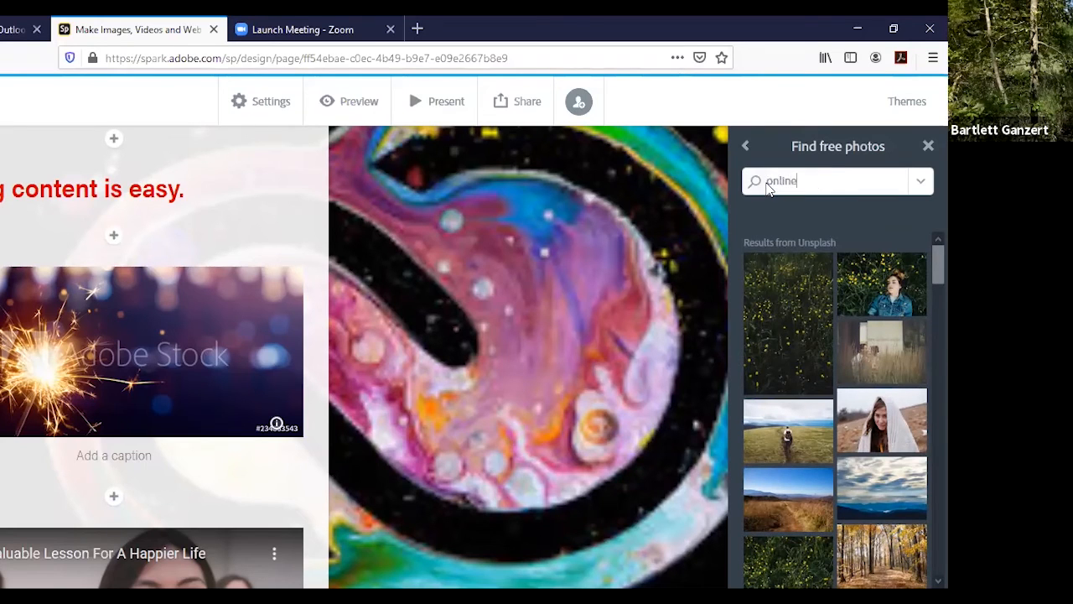
type(" learning")
key("Return")
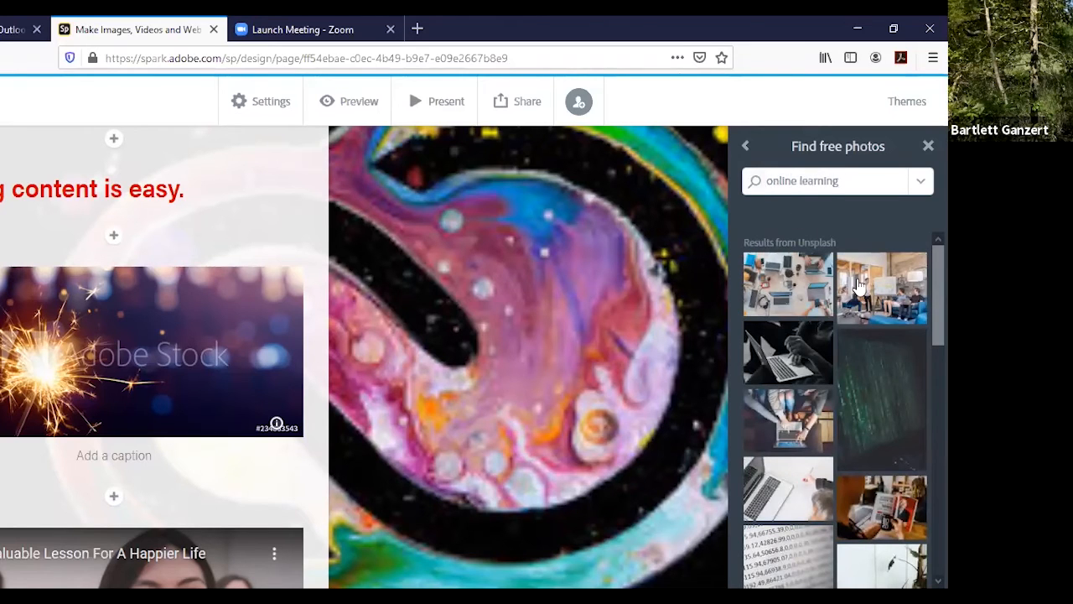
scroll(822, 335, "down", 4)
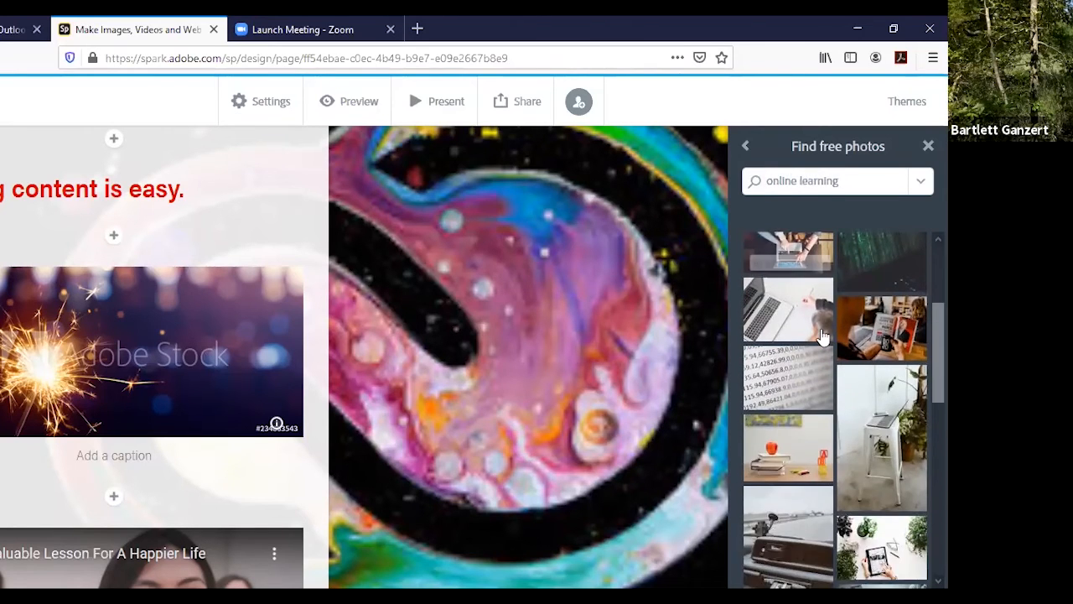
left_click(883, 343)
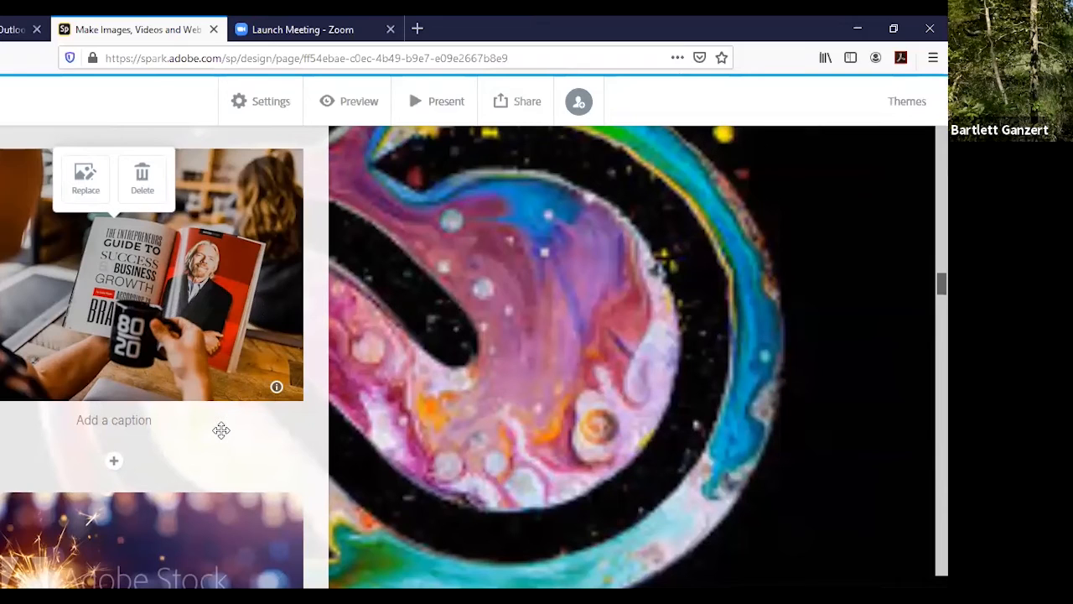
left_click(142, 178)
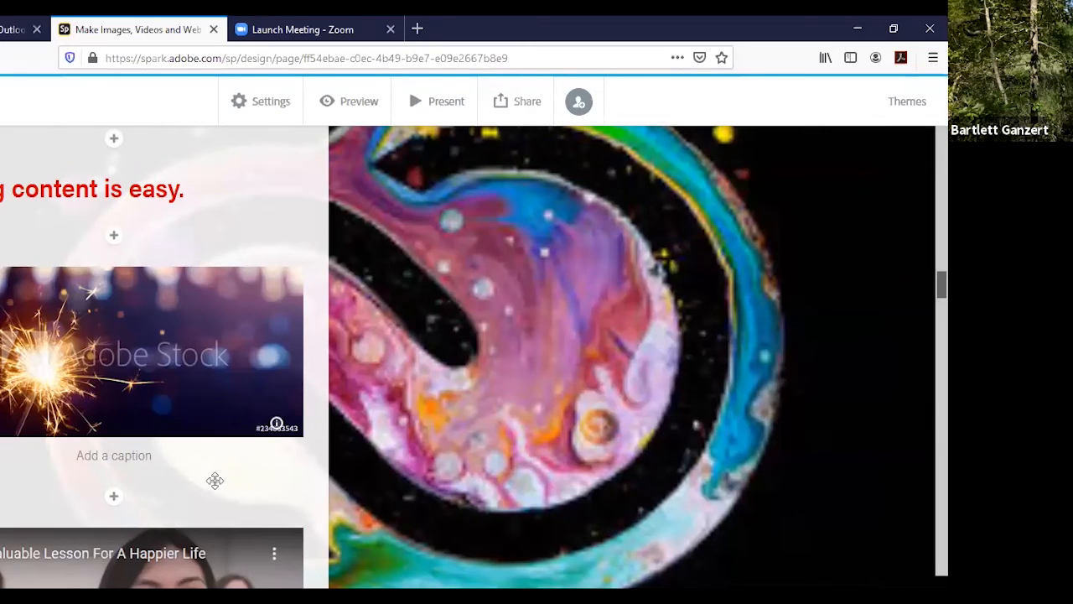
View the embedded video link form above the sparkler photo and close it without adding a video.
left_click(114, 236)
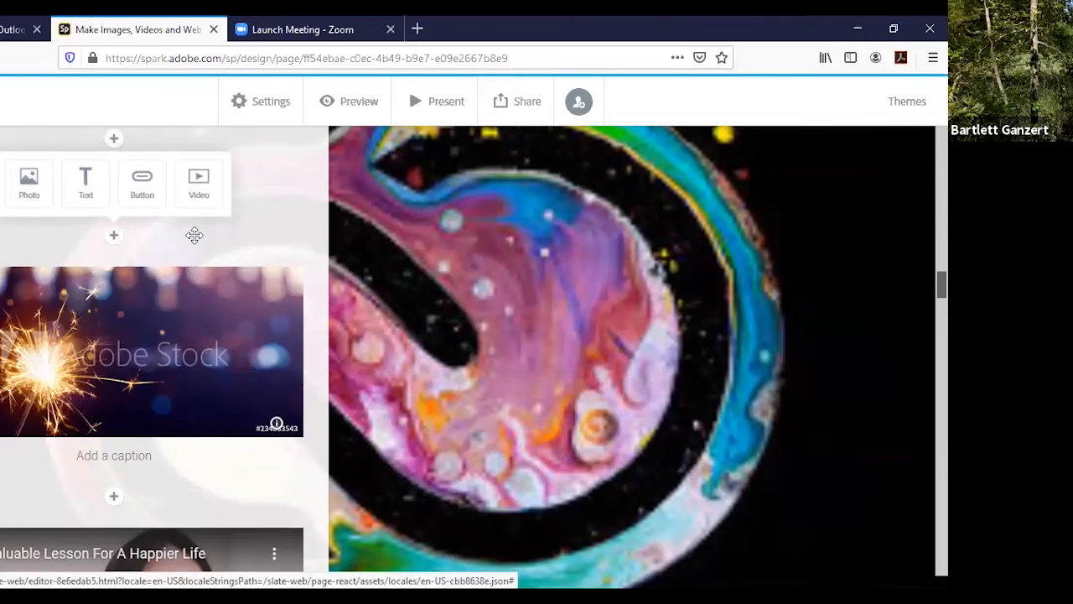
left_click(212, 193)
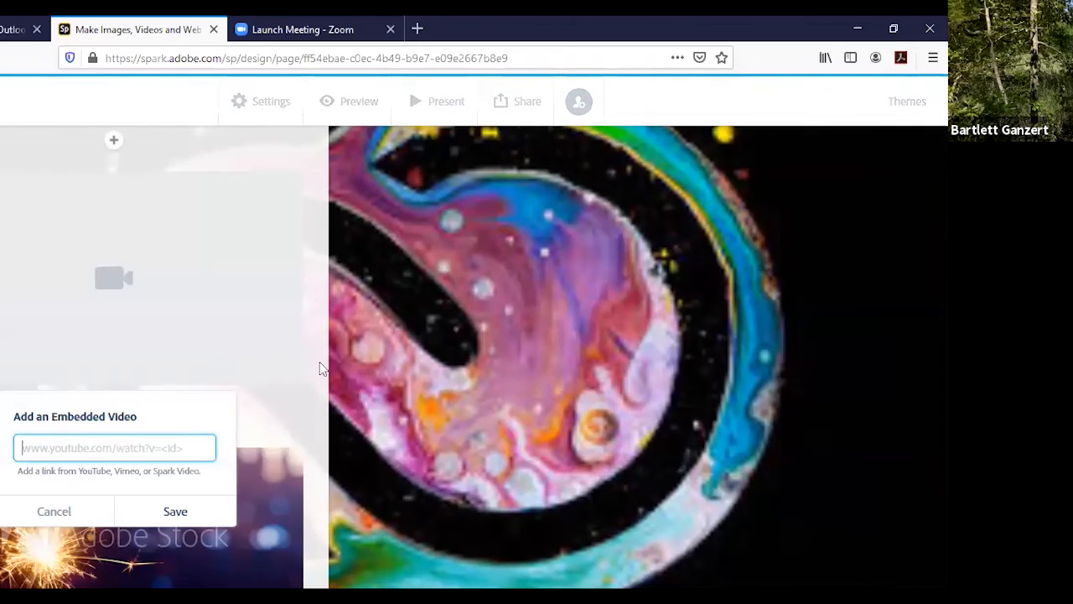
left_click(176, 400)
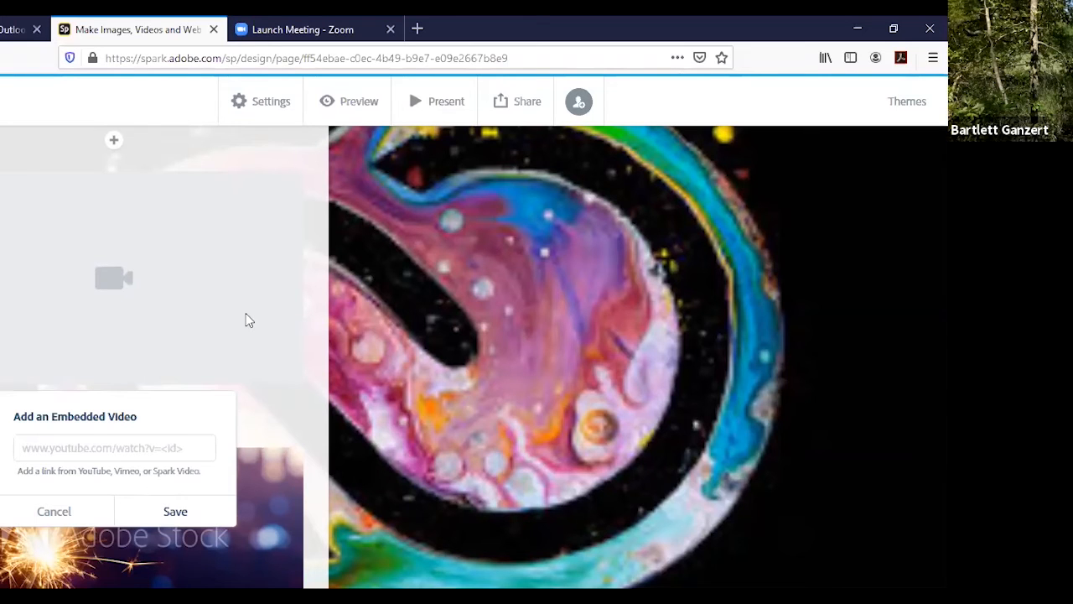
left_click(53, 509)
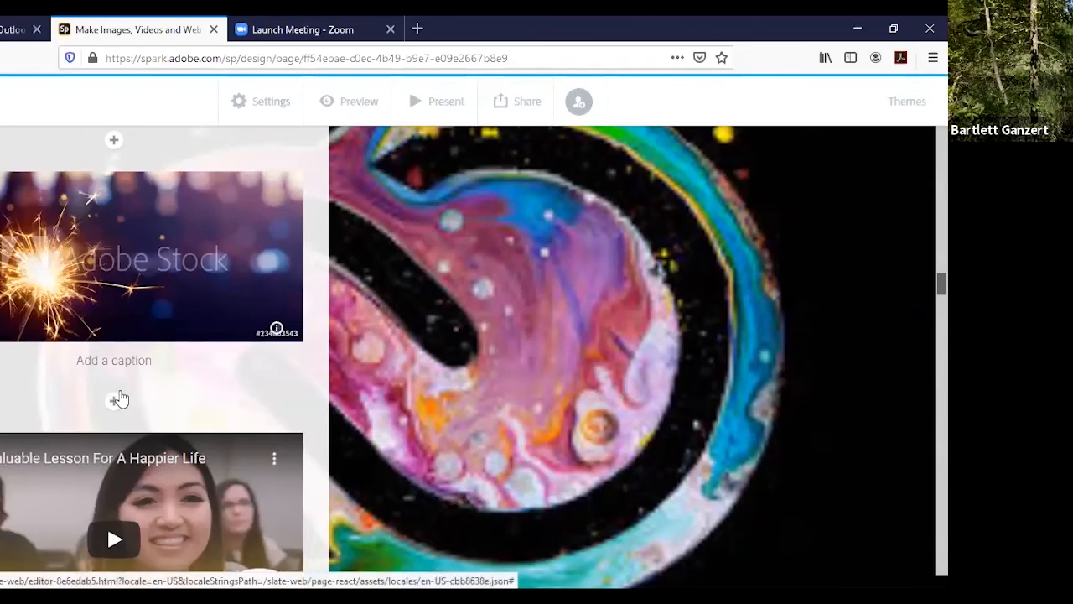
Rename the red button below the Mayonnaise Jar video as "Video Button or Name of URL" and save it.
scroll(163, 340, "down", 3)
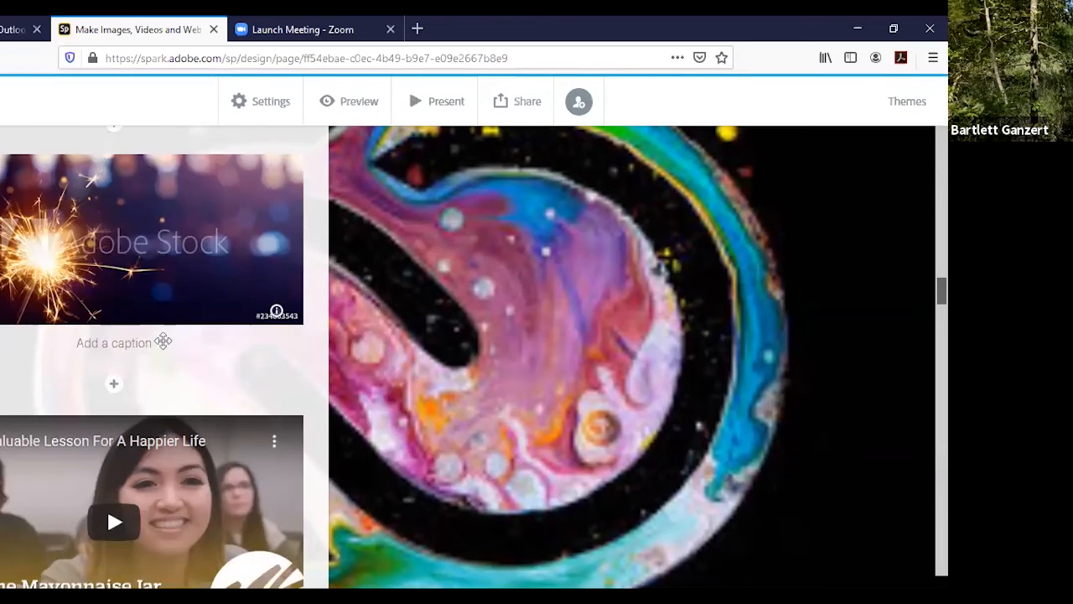
scroll(162, 339, "down", 3)
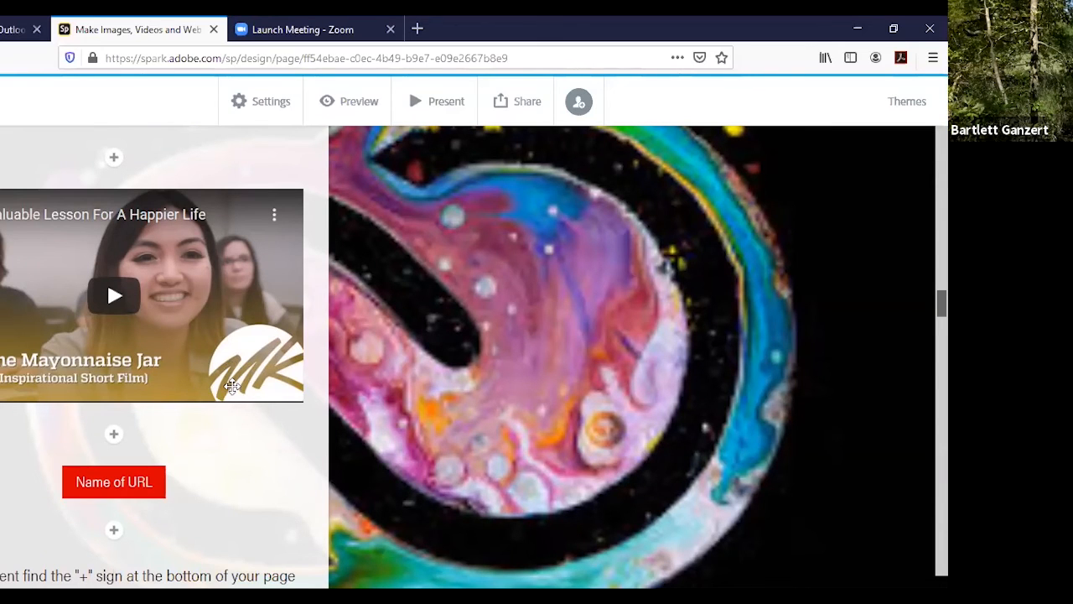
scroll(232, 398, "down", 3)
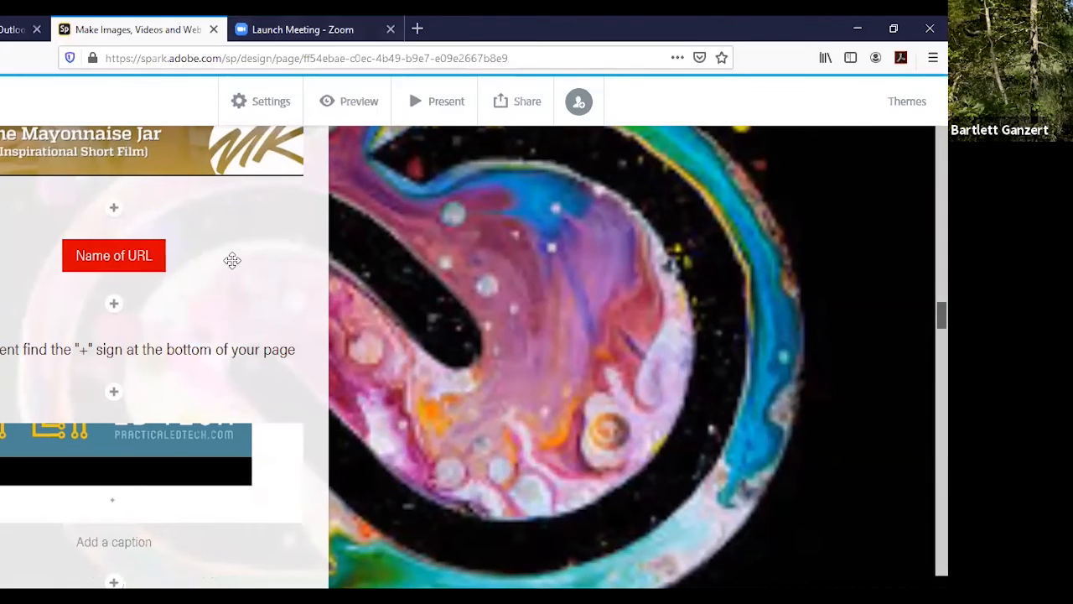
left_click(110, 265)
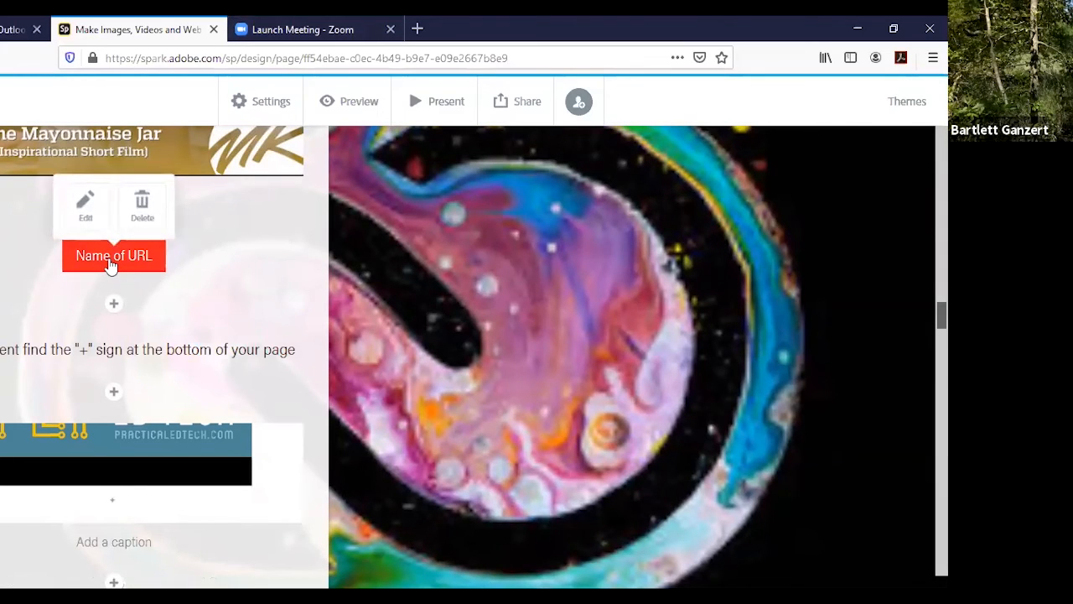
left_click(111, 266)
left_click(111, 266)
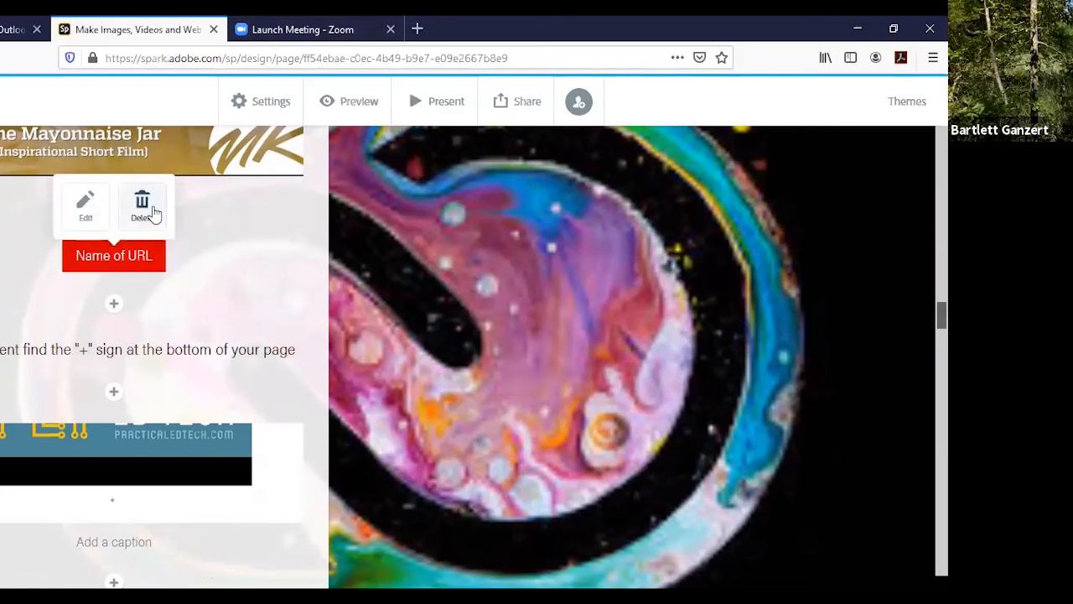
left_click(97, 210)
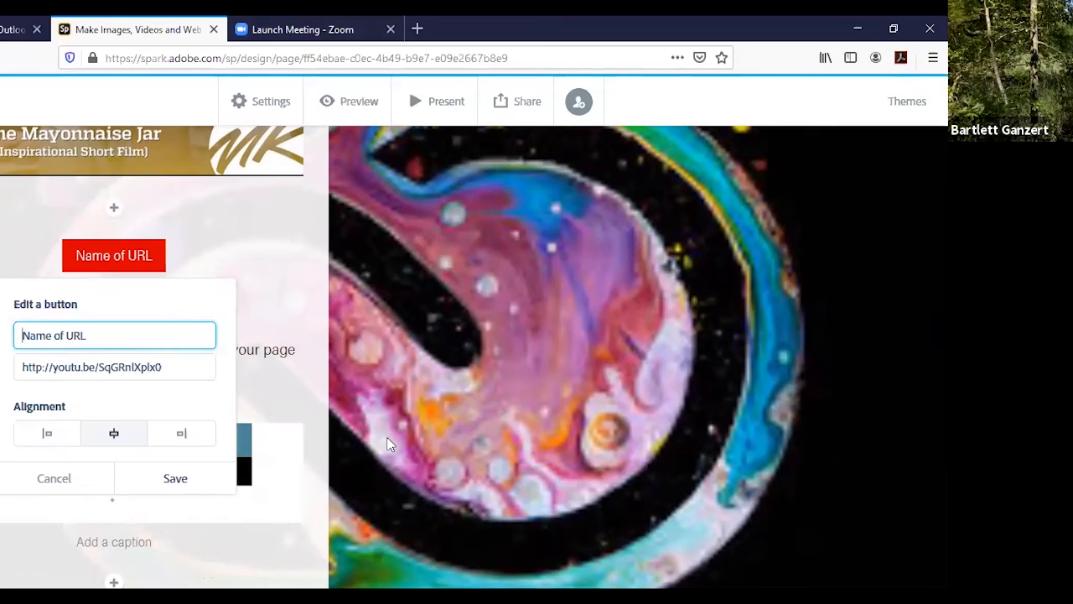
type("Video Button ")
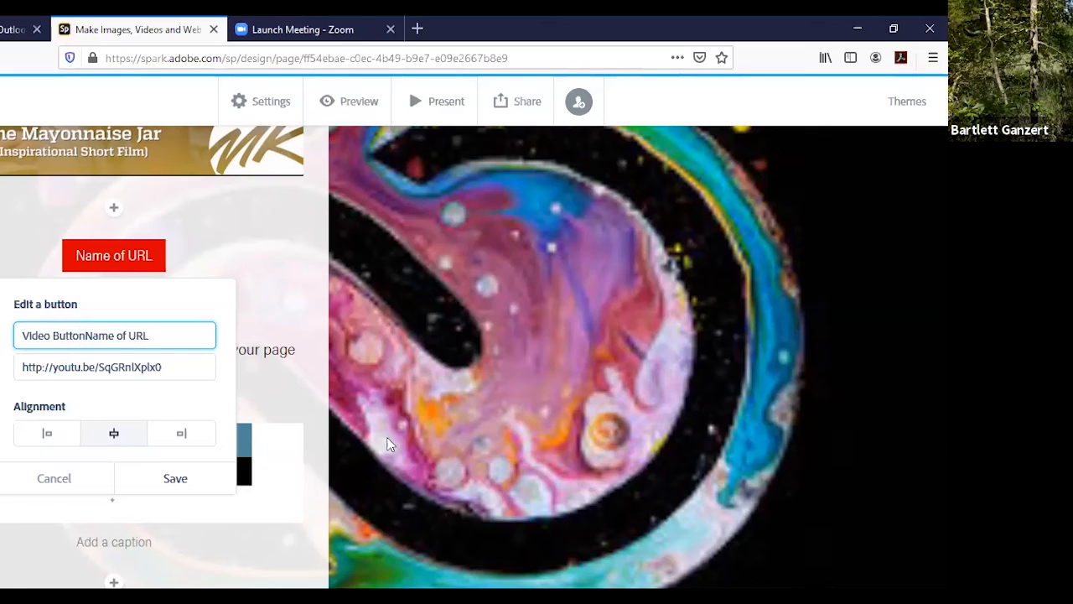
type("or")
left_click(170, 480)
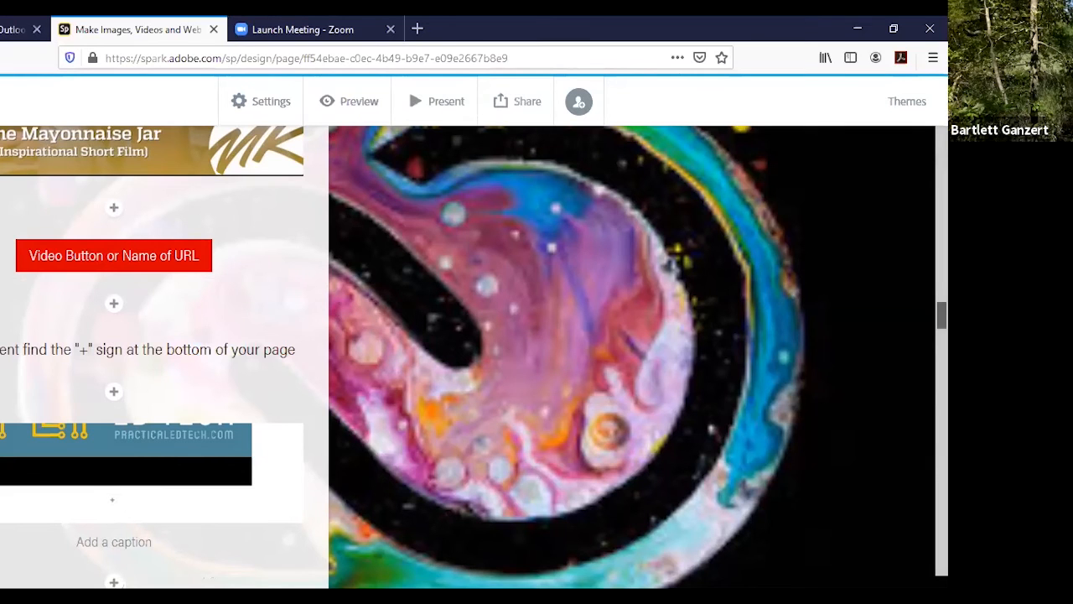
scroll(43, 376, "down", 3)
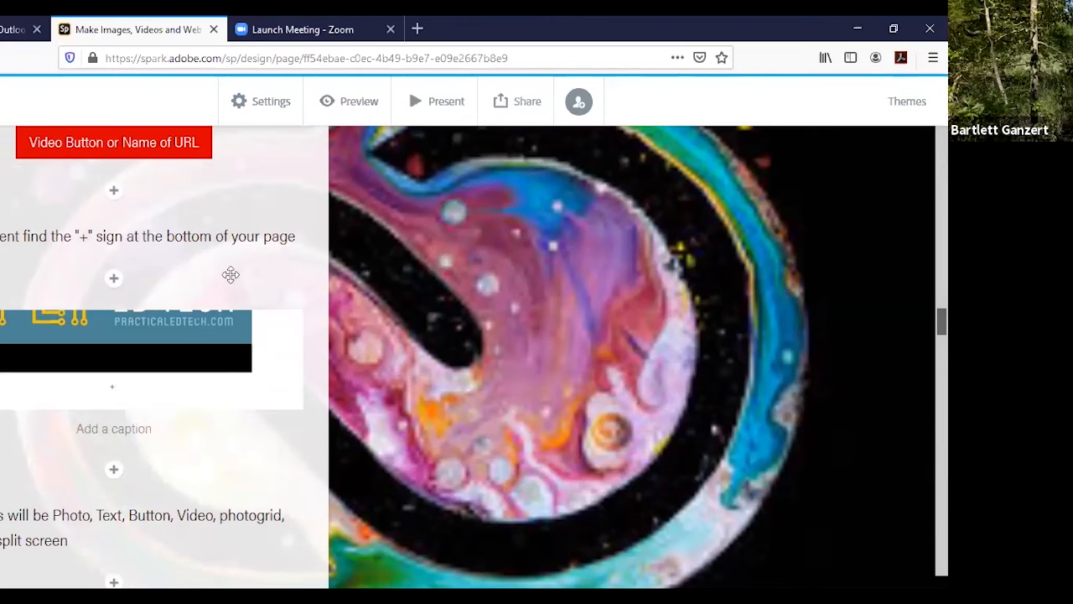
Review the glideshow's remaining text on content types and the choices, down to its Photos and Videos notes.
scroll(291, 408, "down", 3)
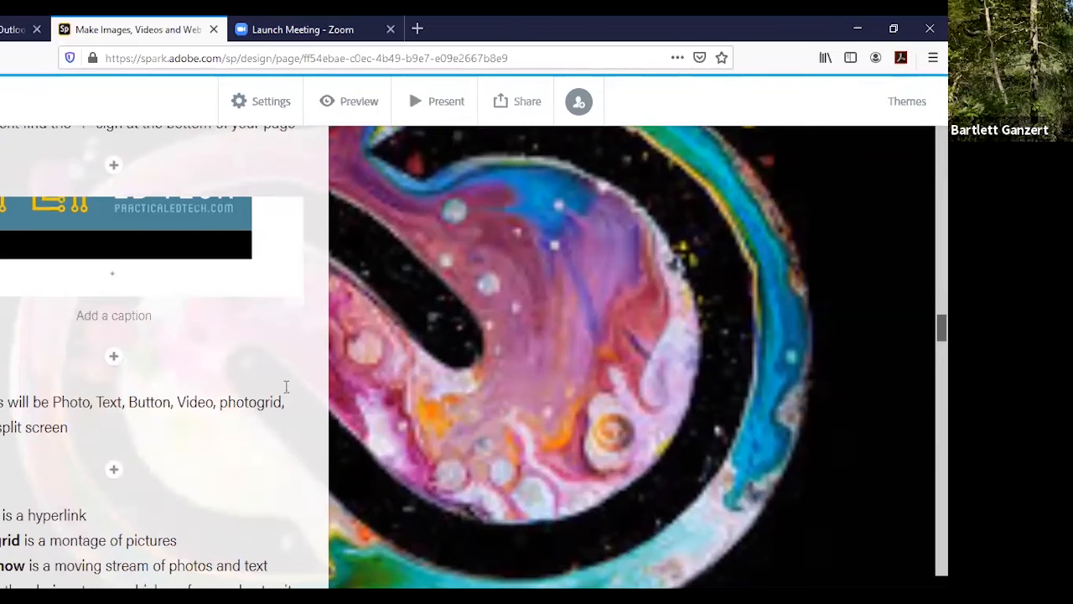
scroll(287, 388, "down", 3)
scroll(287, 388, "down", 4)
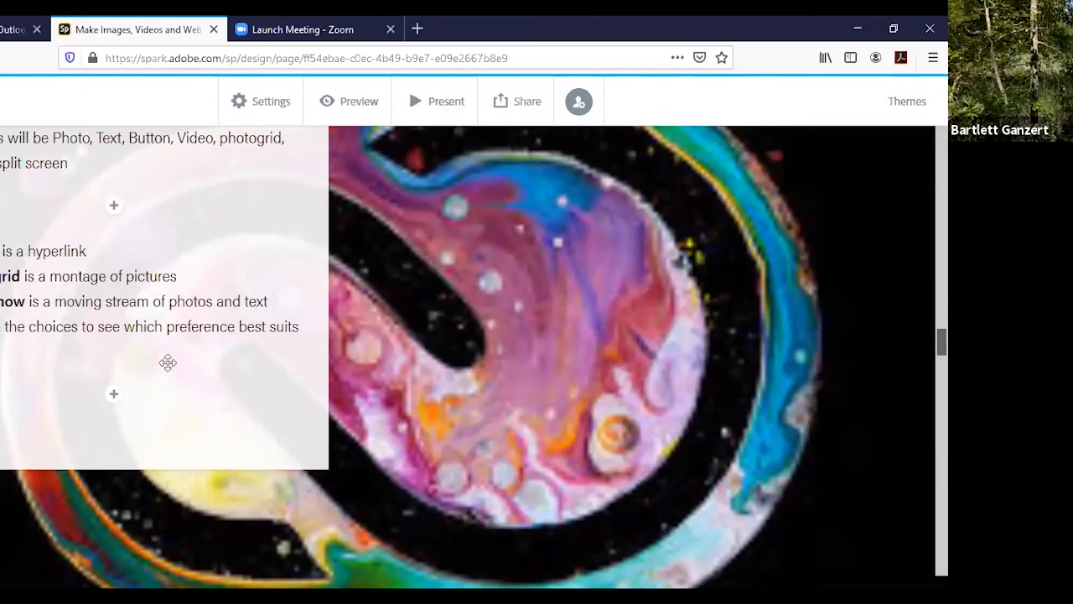
scroll(166, 369, "down", 3)
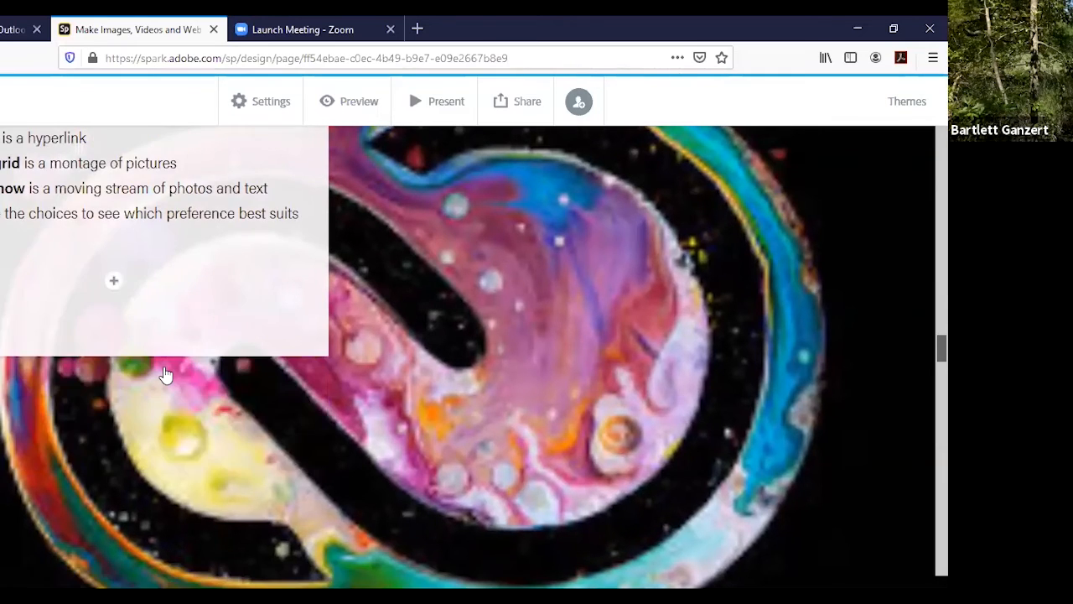
scroll(165, 373, "down", 4)
scroll(165, 375, "down", 5)
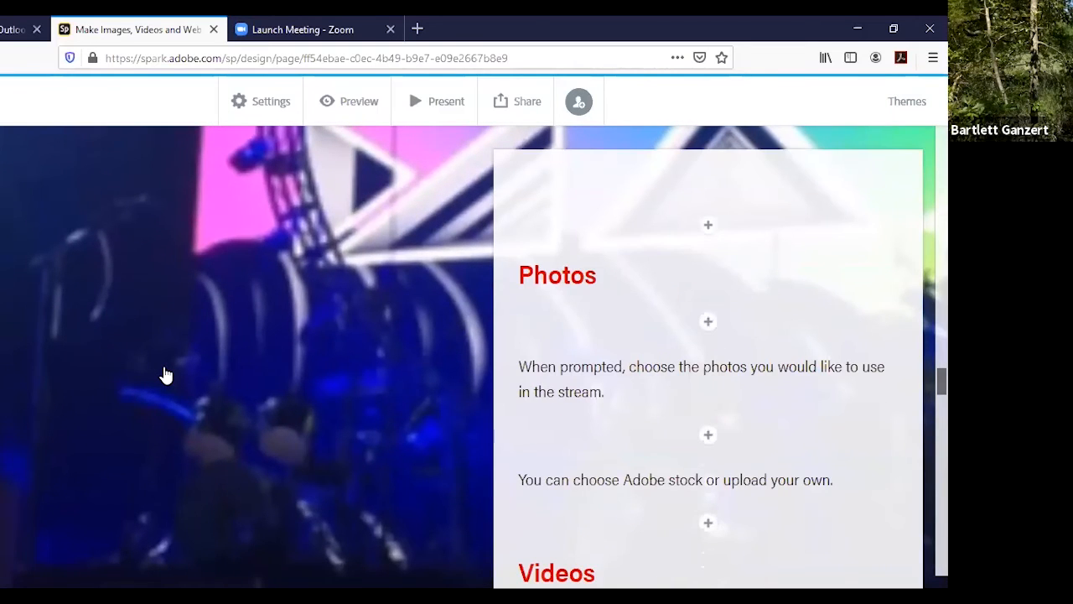
scroll(166, 375, "down", 1)
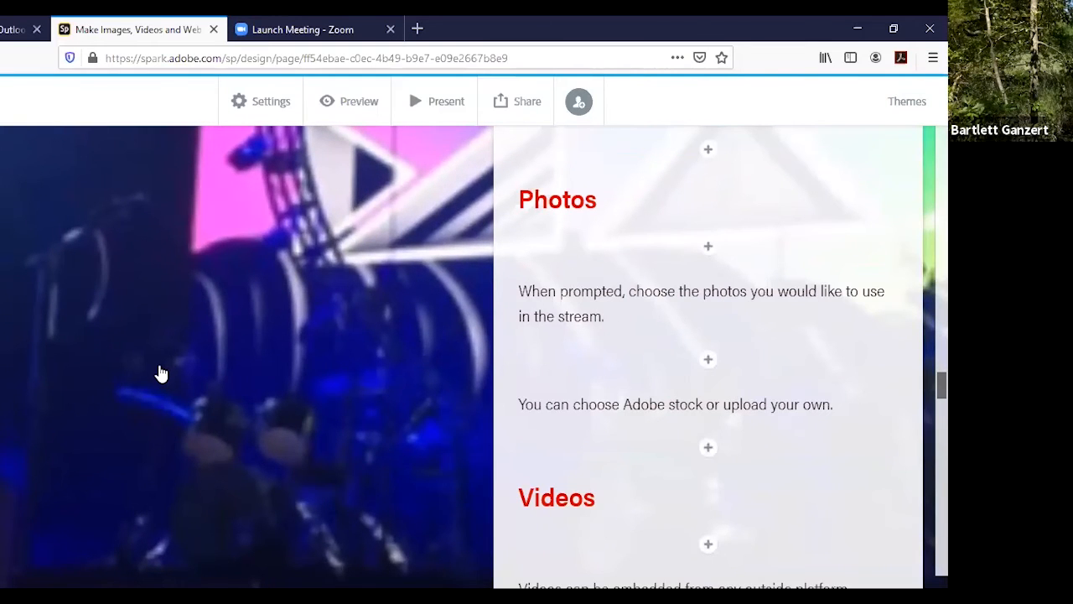
scroll(403, 395, "down", 1)
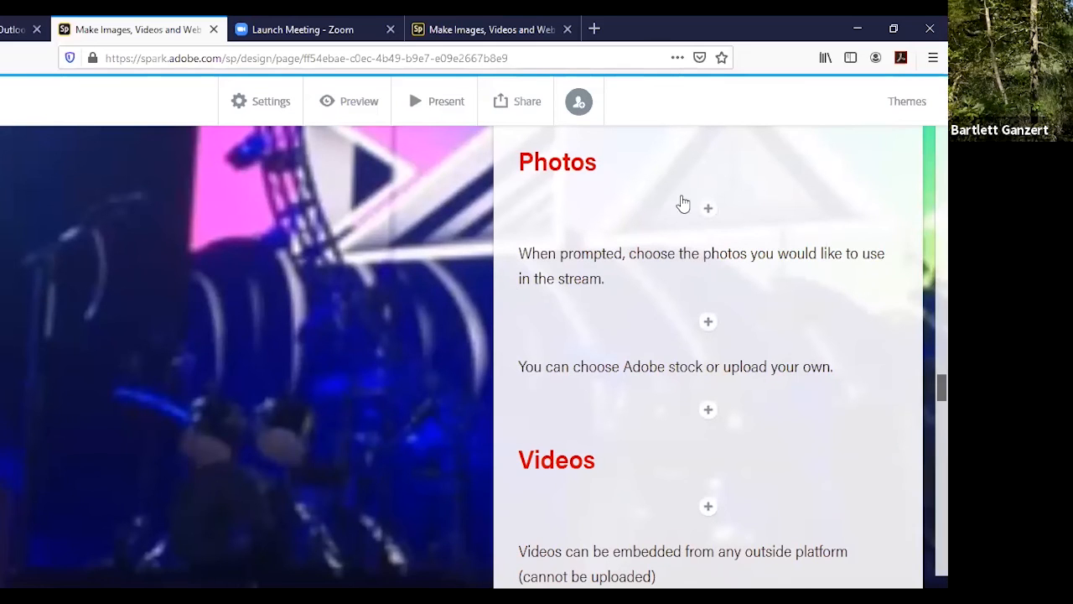
Open the photo picker below the Photos heading and view the available photo sources.
left_click(708, 210)
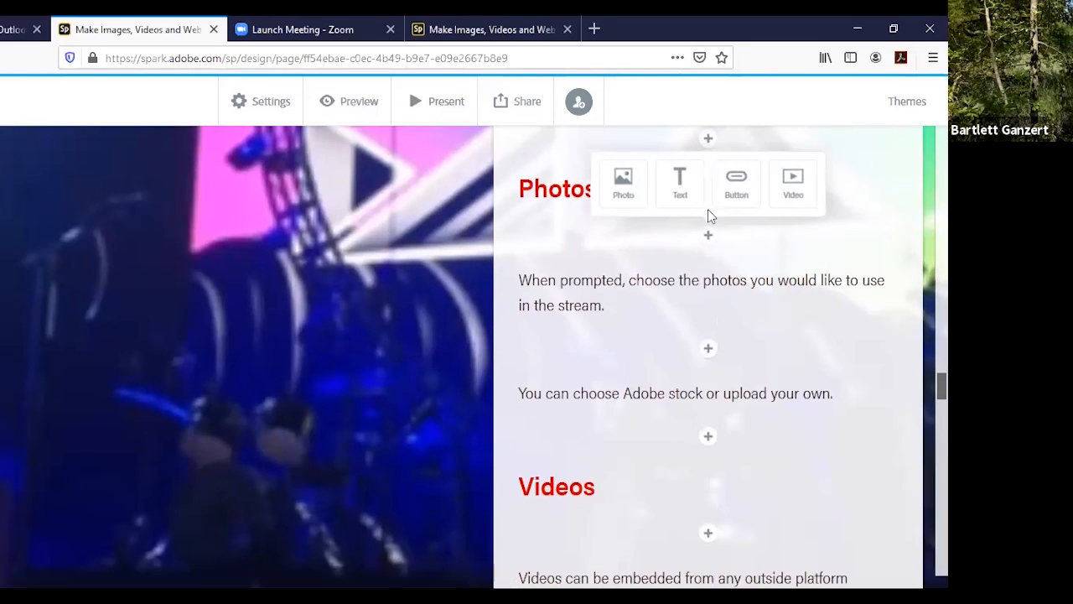
left_click(618, 186)
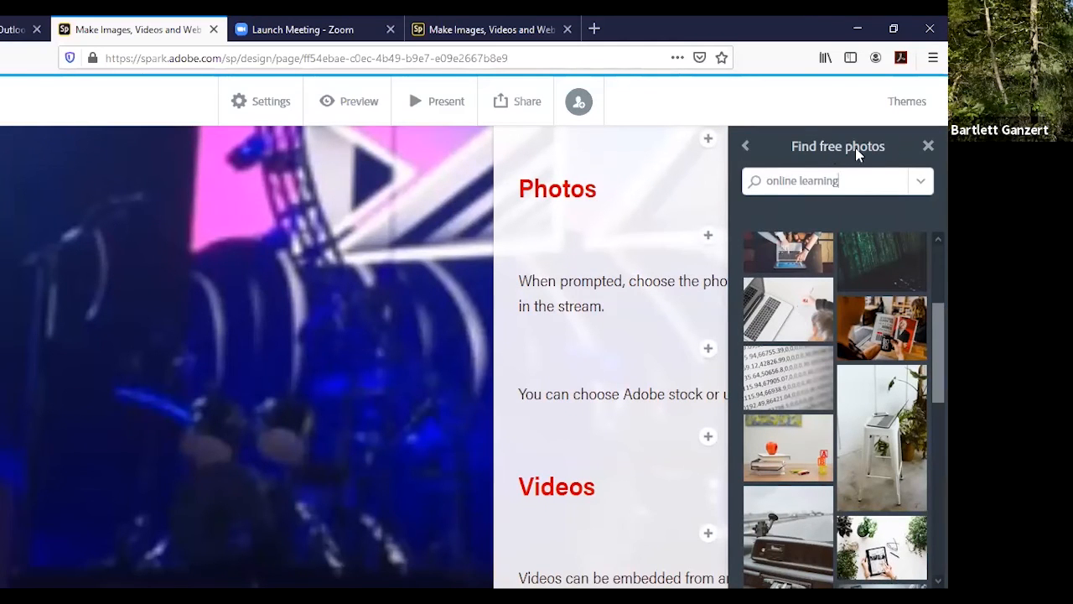
left_click(929, 145)
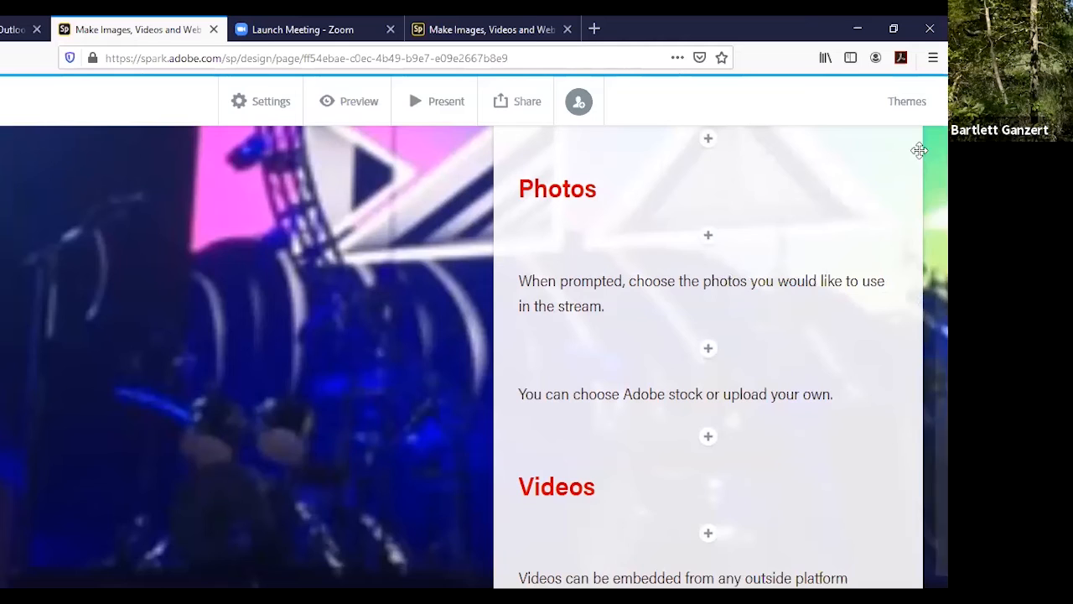
left_click(709, 238)
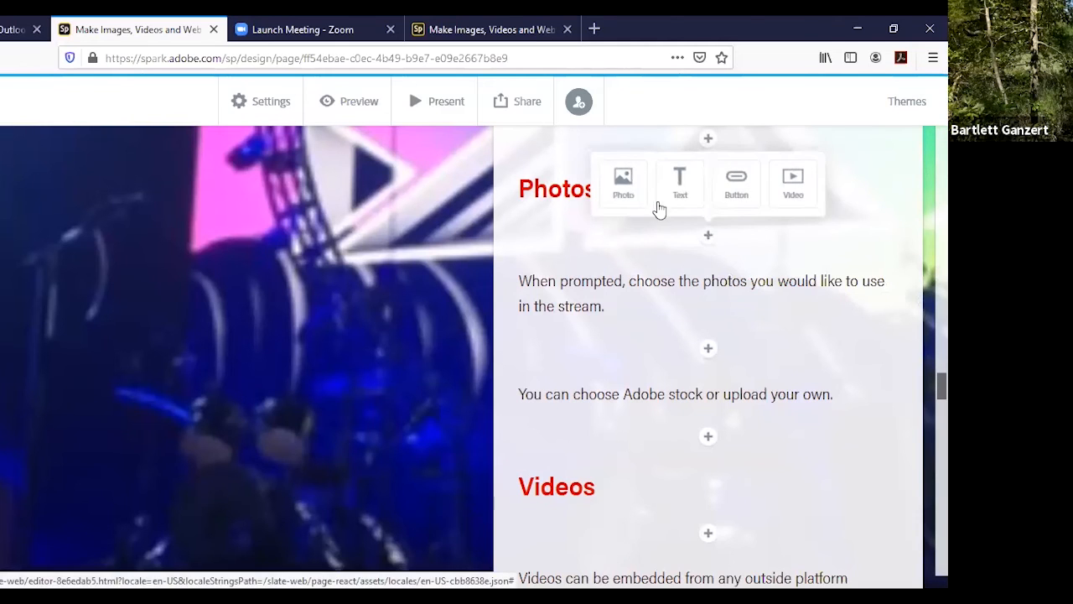
left_click(622, 190)
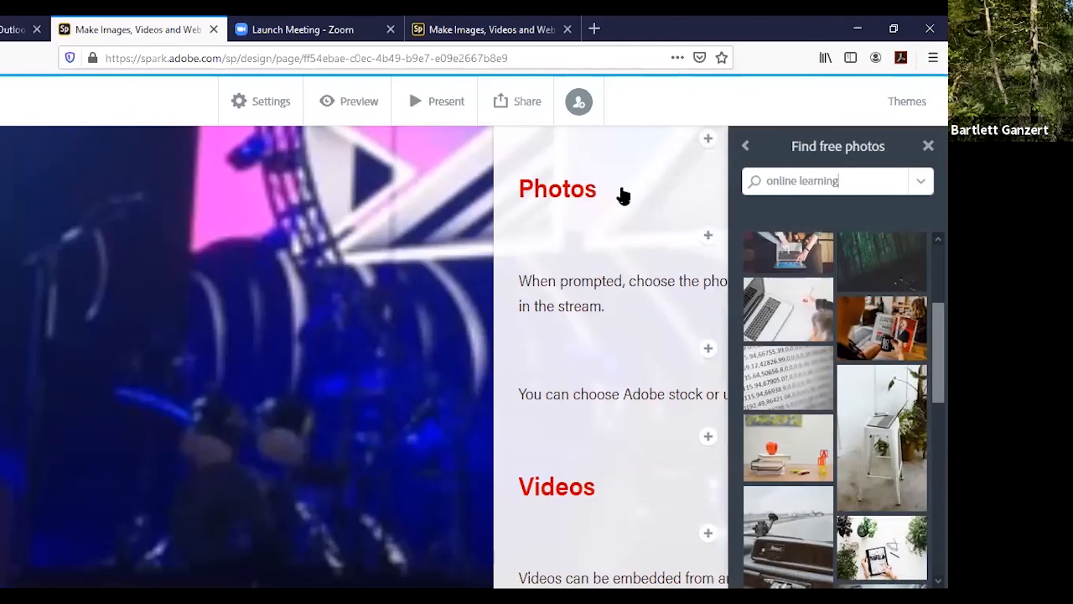
left_click(746, 148)
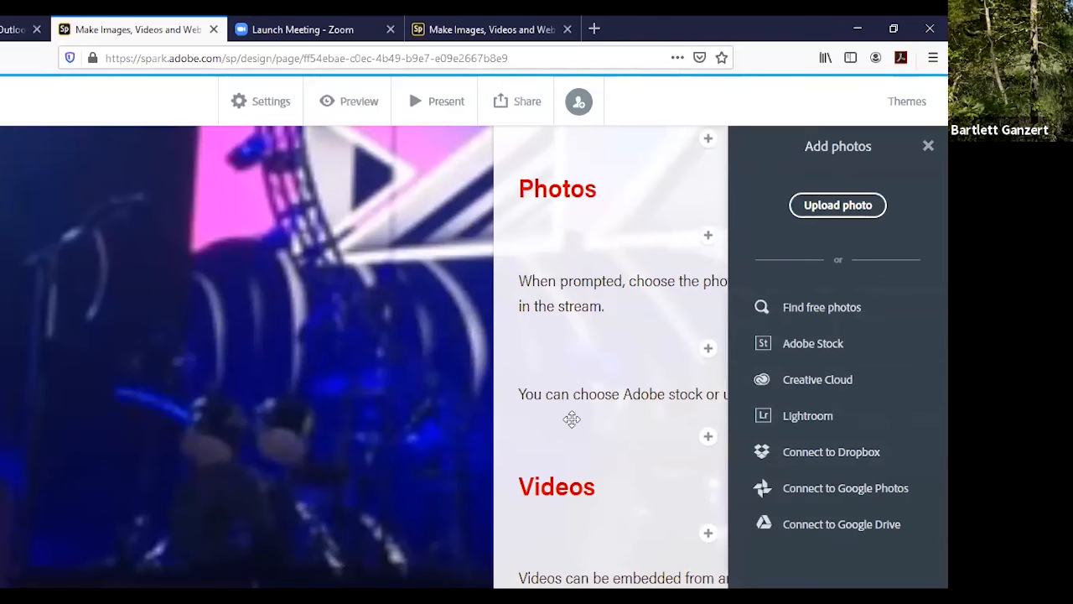
Skim the page sections below the glideshow, as far as the How to Use Adobe Spark video, and return to the Photos note.
scroll(569, 417, "down", 3)
scroll(568, 418, "down", 10)
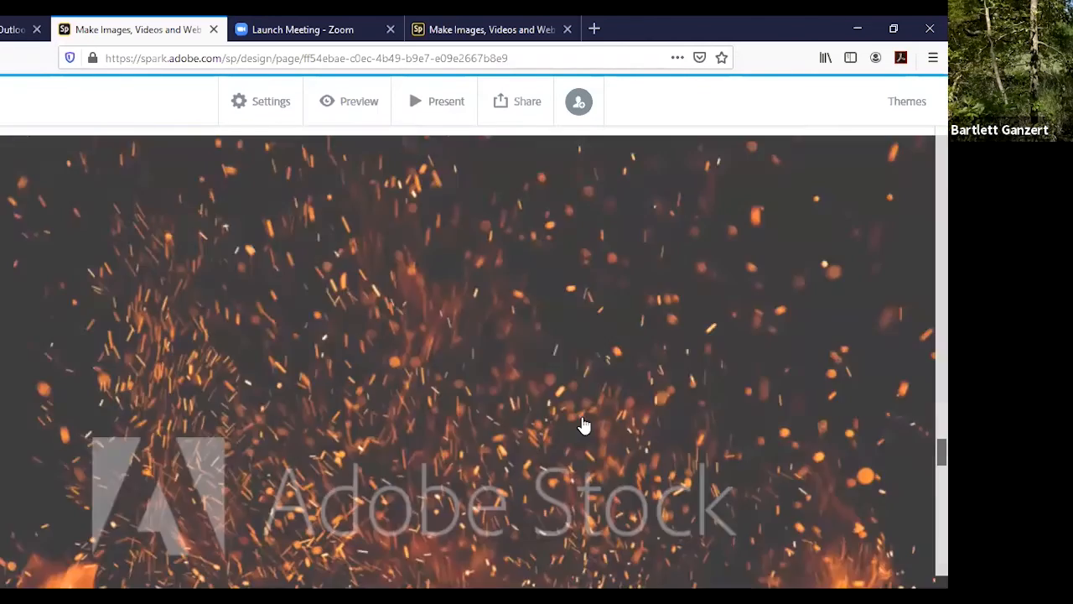
scroll(600, 420, "down", 15)
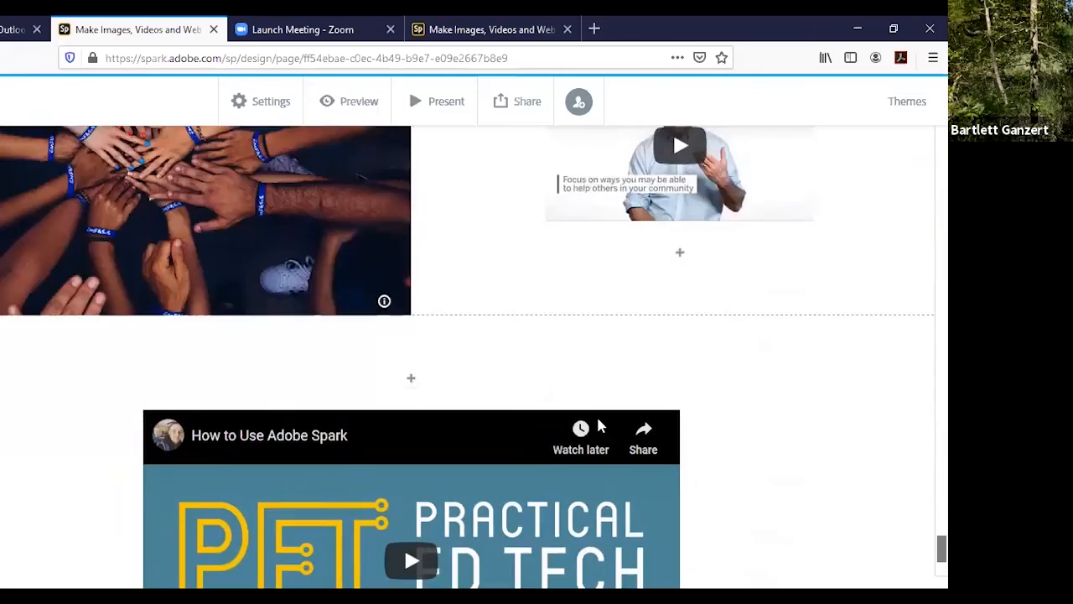
scroll(598, 418, "up", 5)
scroll(599, 423, "down", 5)
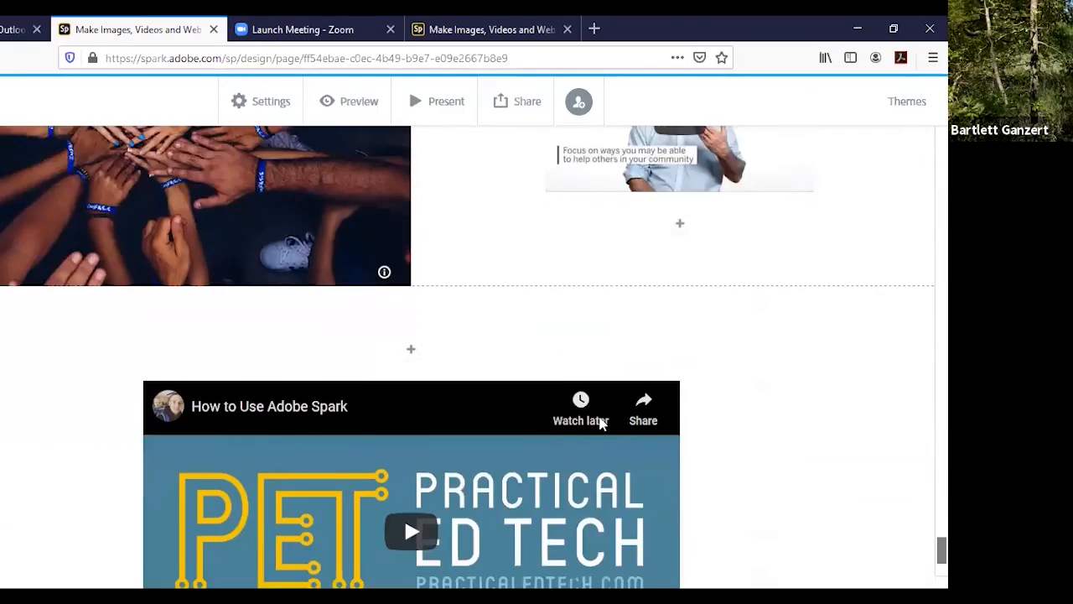
scroll(910, 394, "up", 8)
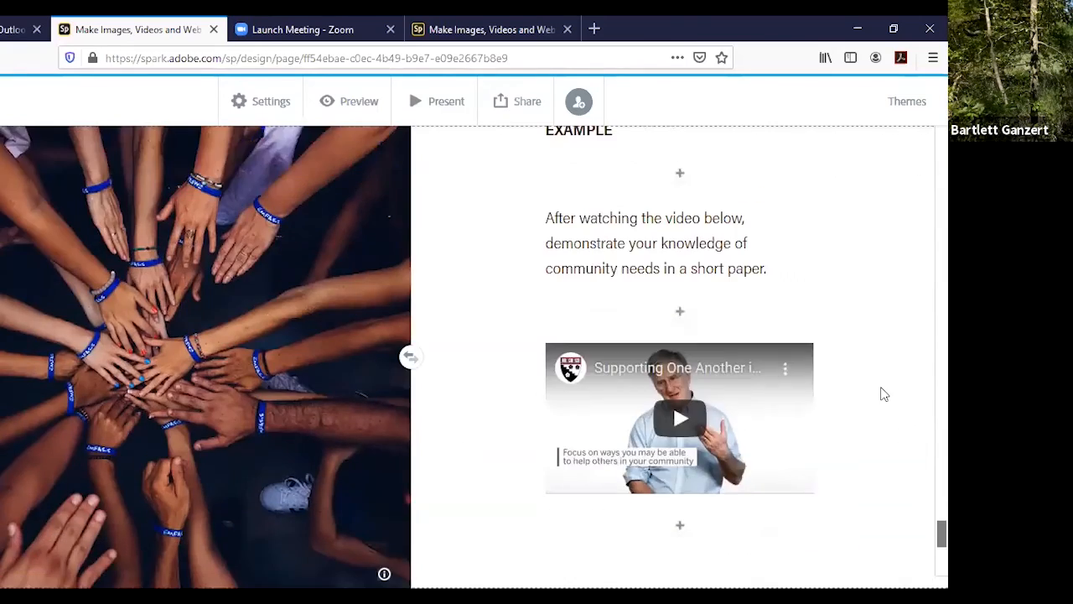
scroll(884, 389, "up", 12)
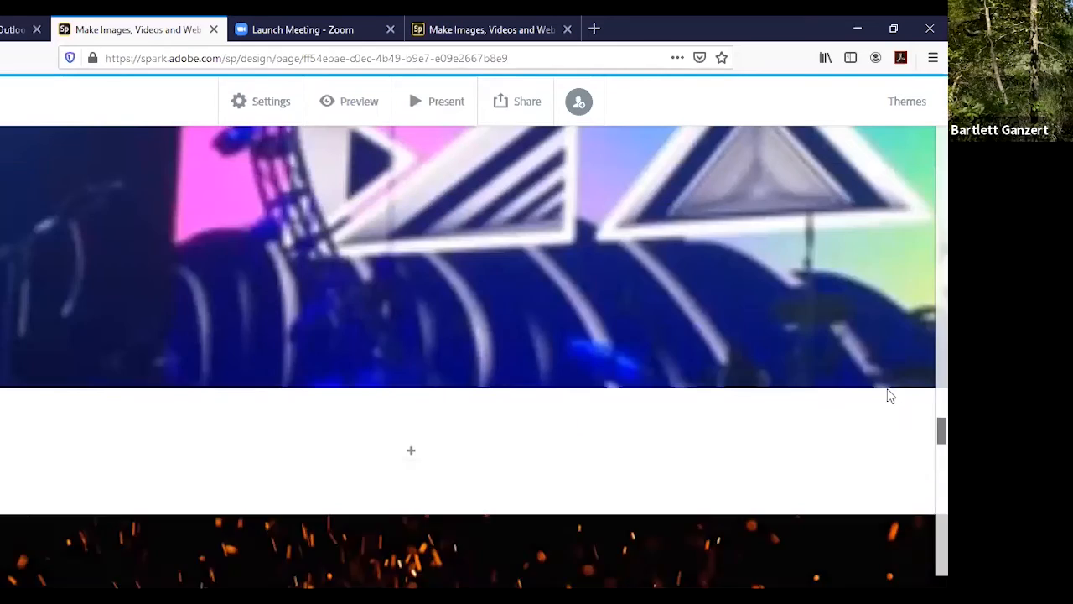
scroll(889, 397, "up", 6)
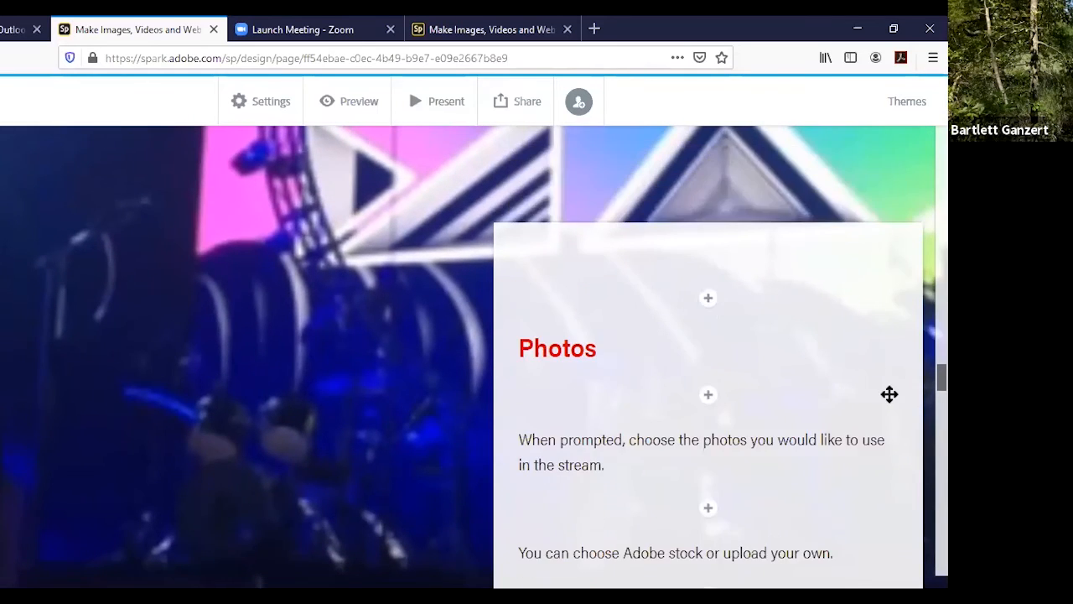
Read the glideshow's notes on choosing photos and embedding videos.
scroll(889, 395, "down", 2)
scroll(693, 428, "down", 3)
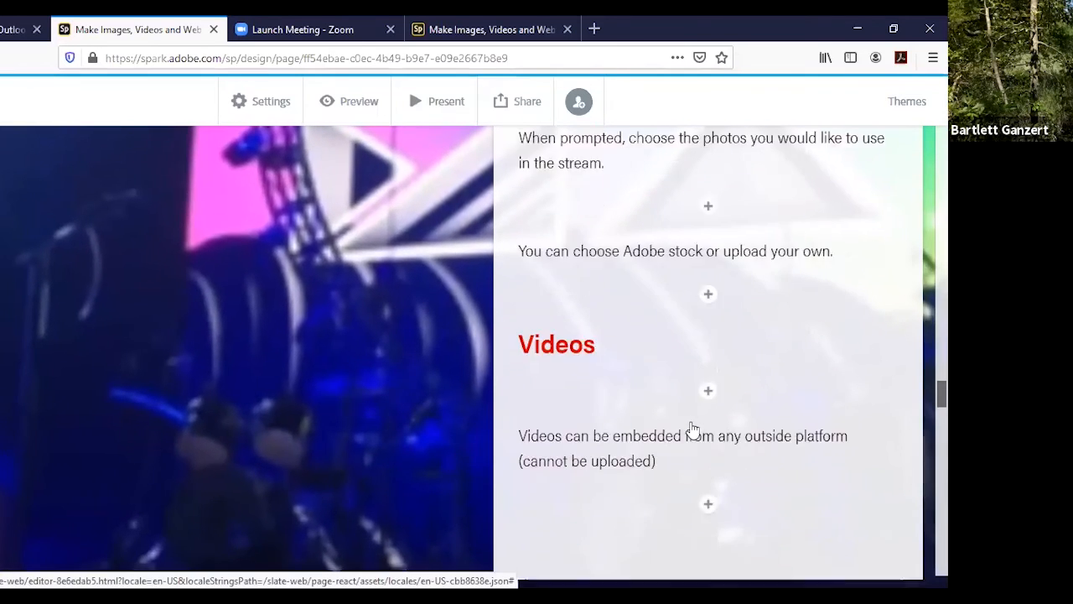
scroll(690, 422, "down", 2)
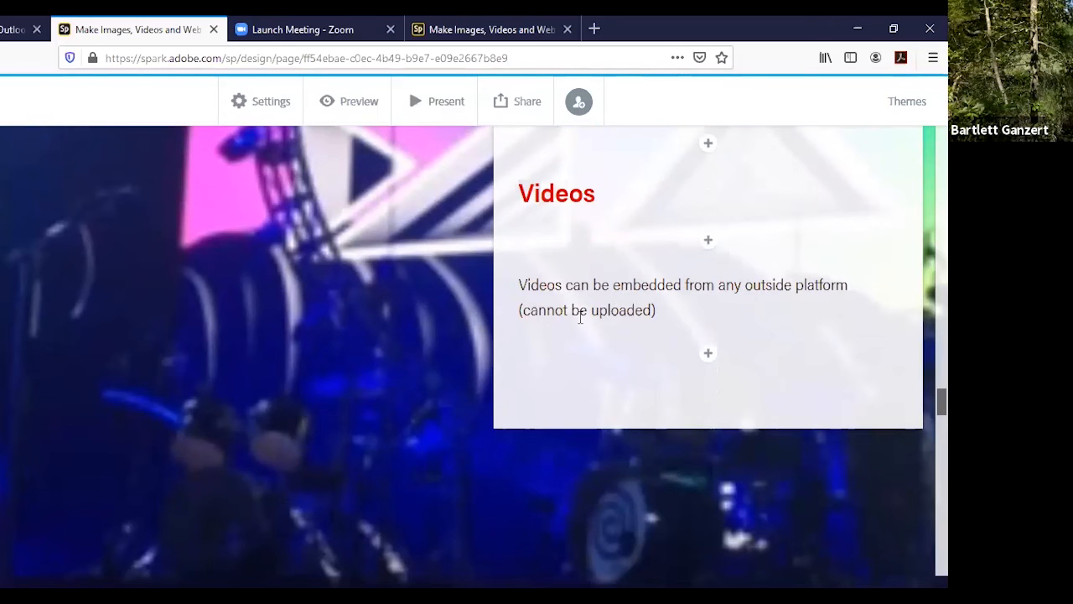
scroll(388, 336, "down", 2)
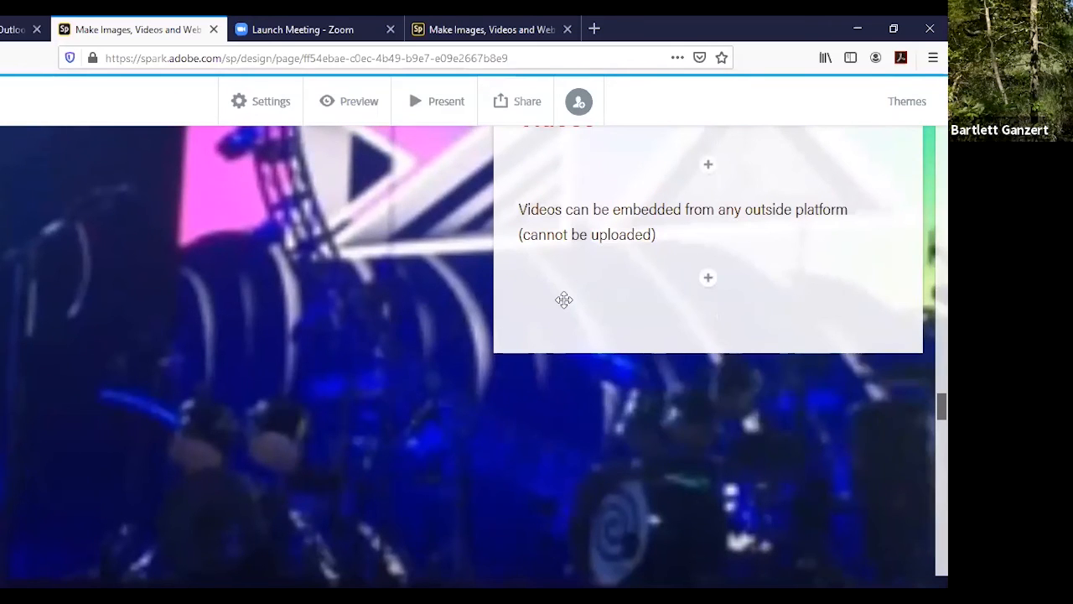
scroll(563, 299, "down", 2)
Examine the full-width Adobe Stock fire photo below the glideshow, down to its caption area.
scroll(564, 299, "down", 6)
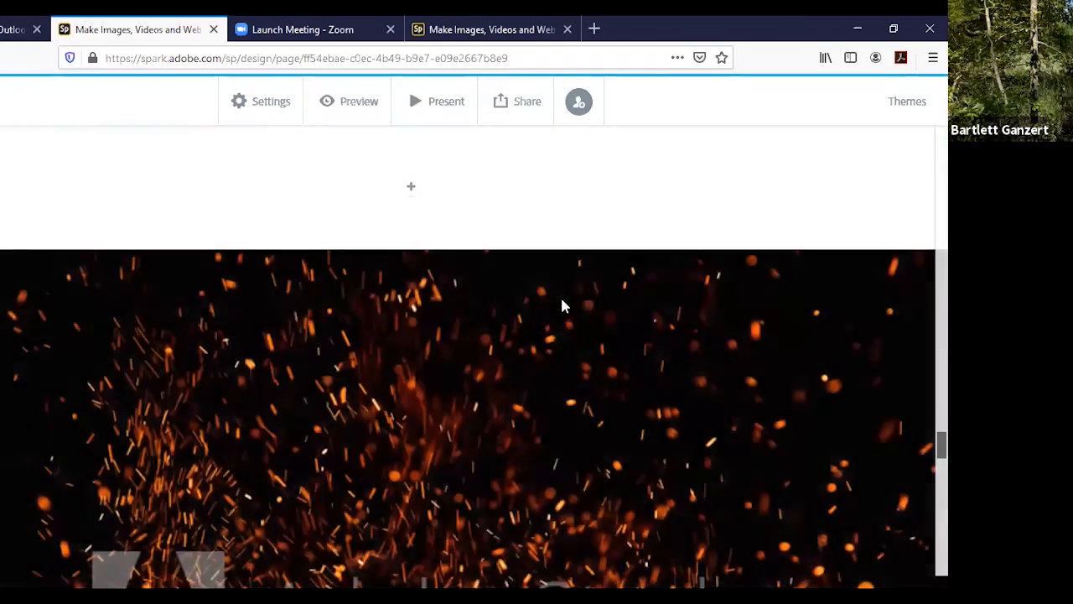
scroll(564, 308, "down", 5)
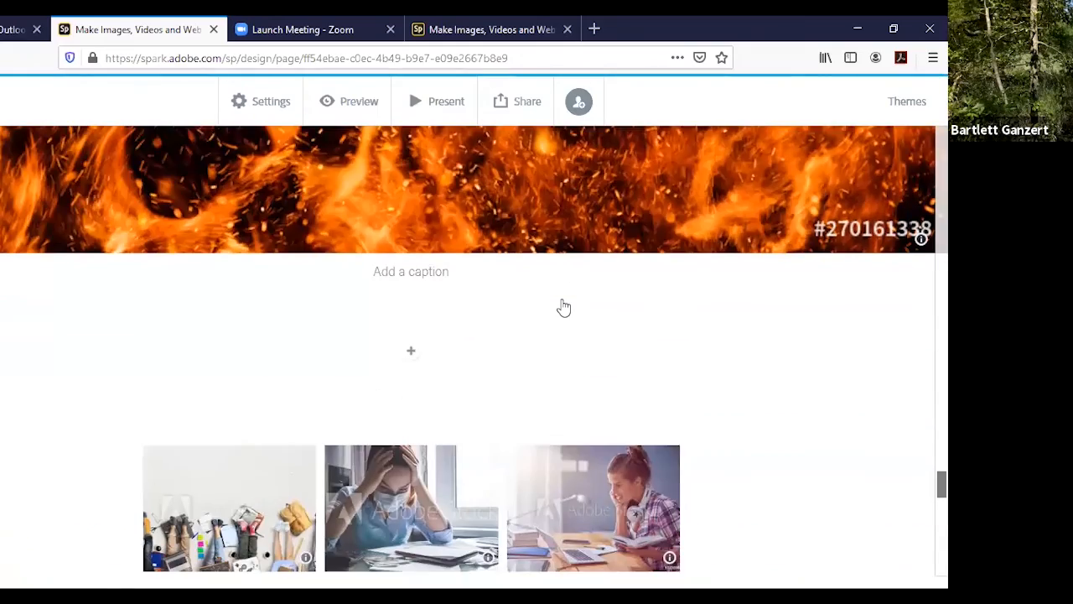
scroll(564, 308, "up", 5)
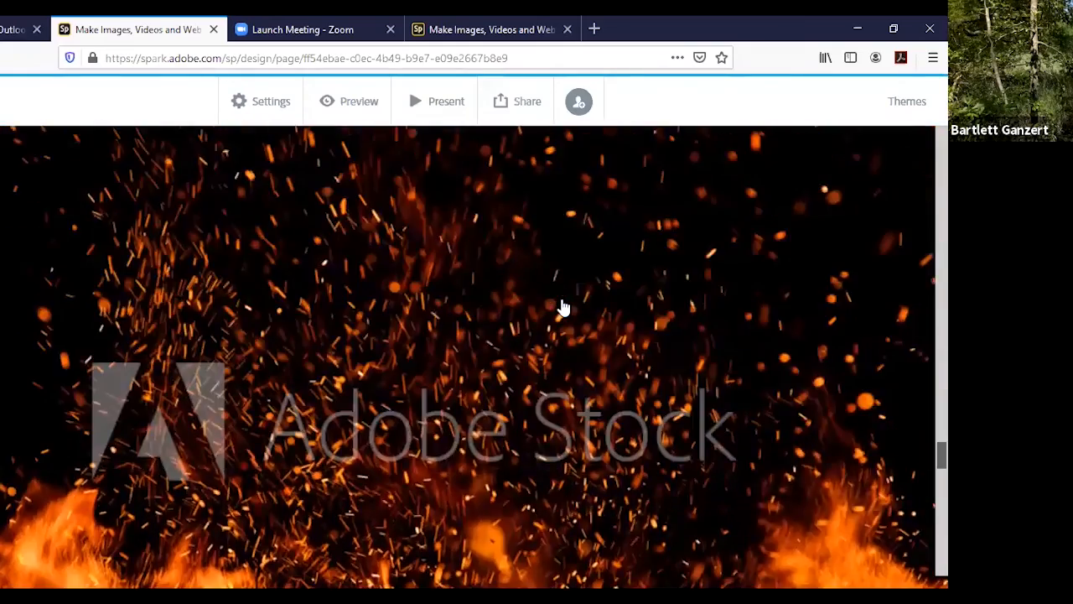
scroll(564, 308, "down", 2)
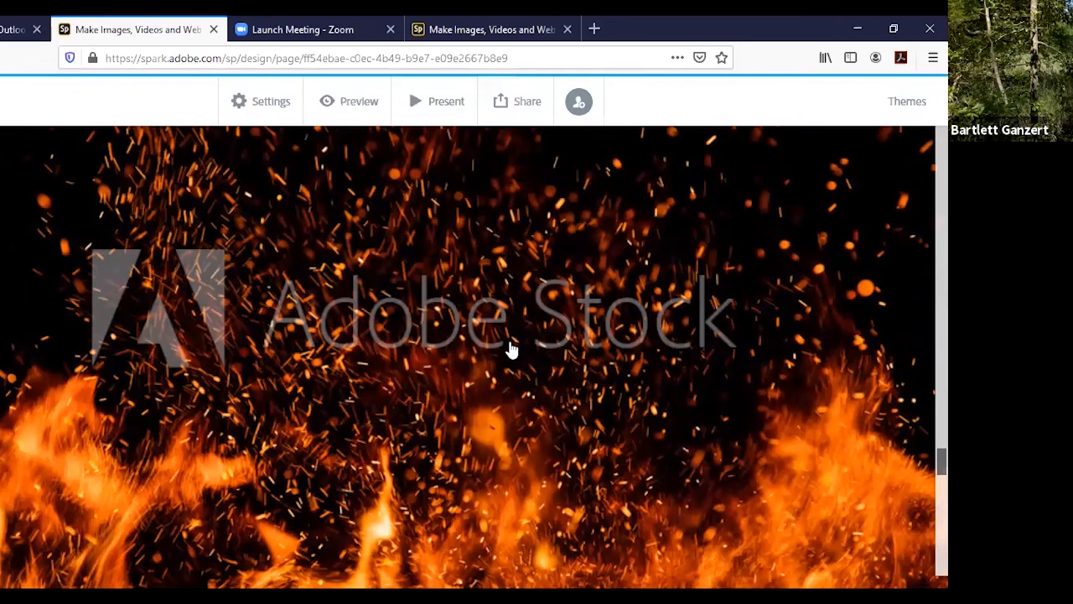
scroll(512, 349, "up", 3)
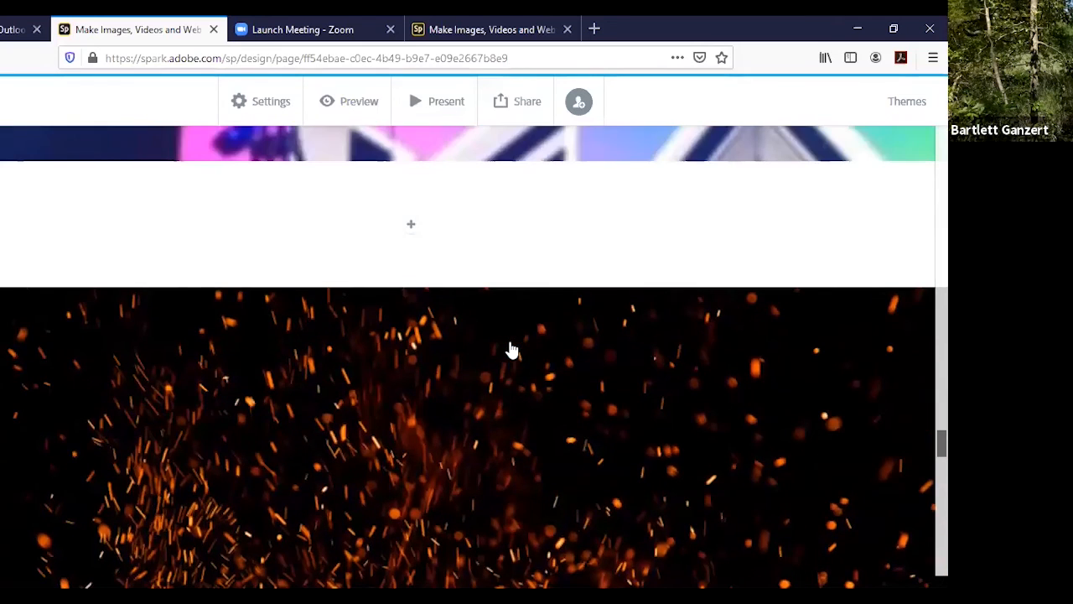
scroll(512, 349, "down", 3)
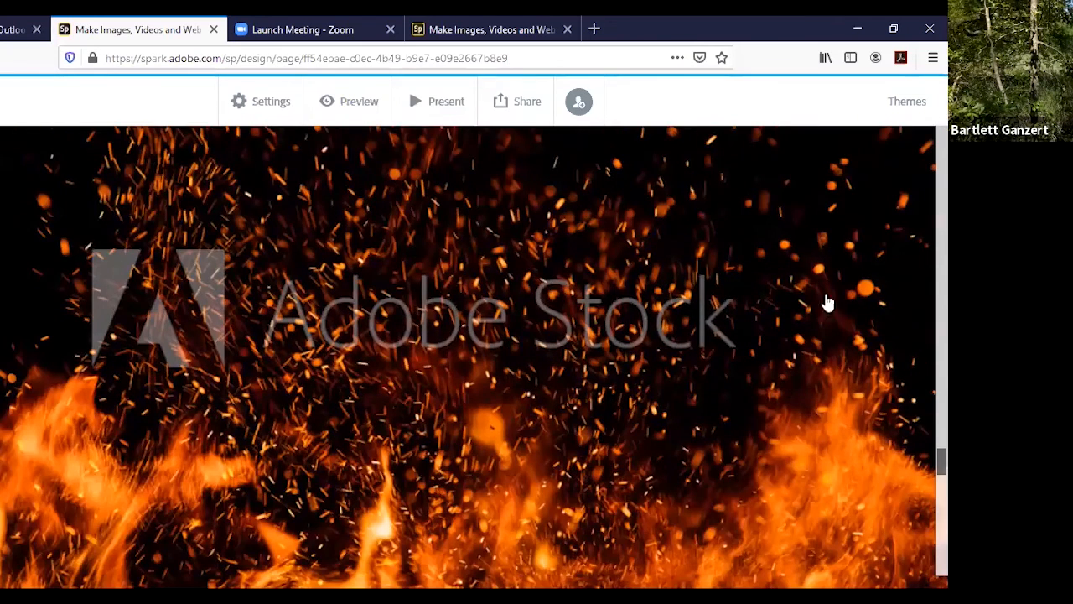
scroll(529, 326, "down", 1)
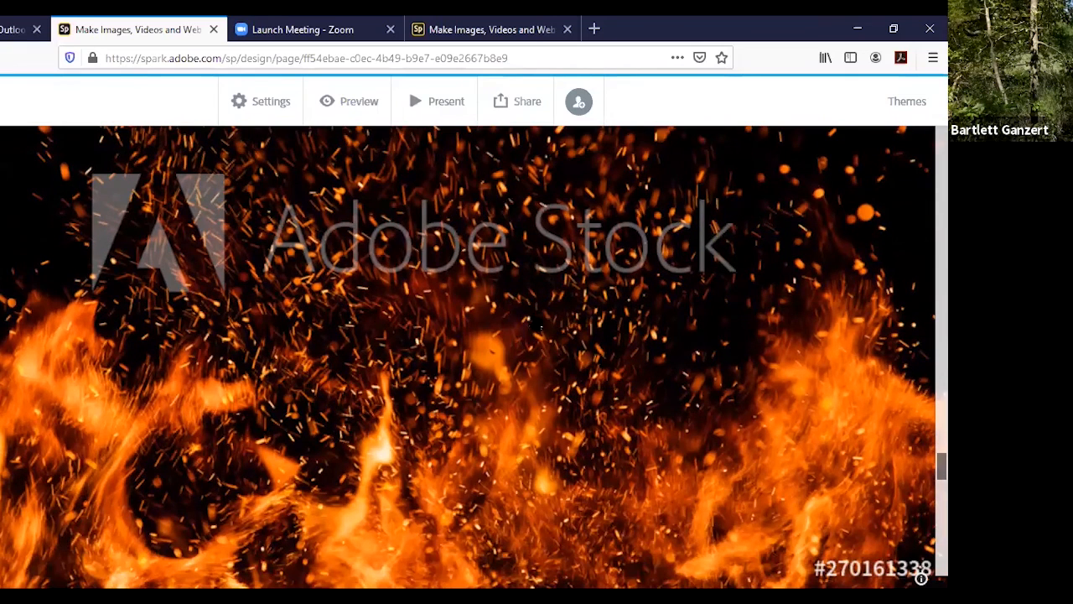
scroll(537, 317, "down", 2)
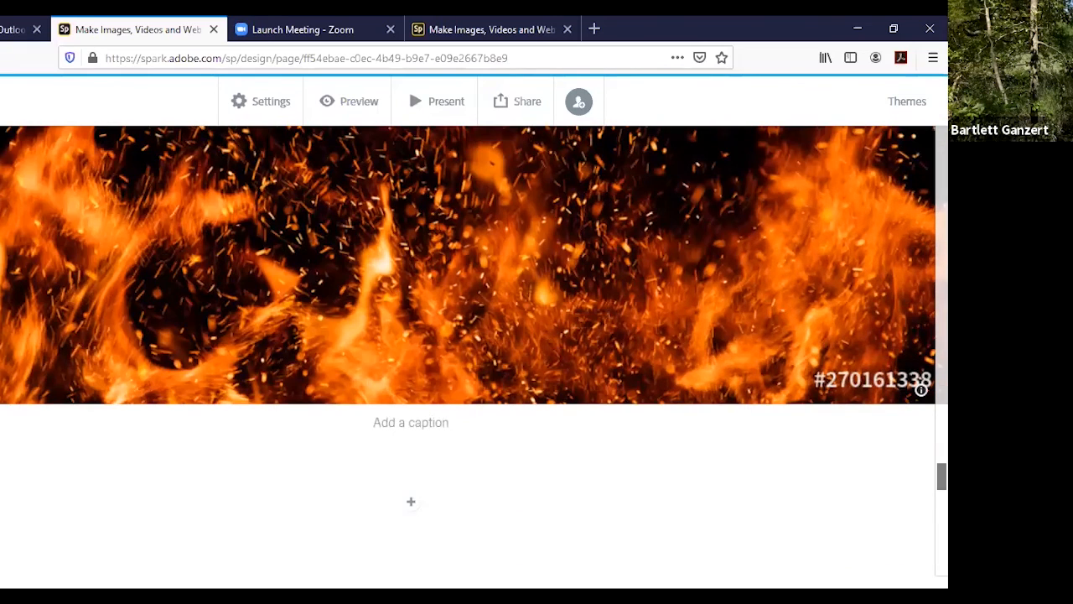
scroll(535, 348, "up", 2)
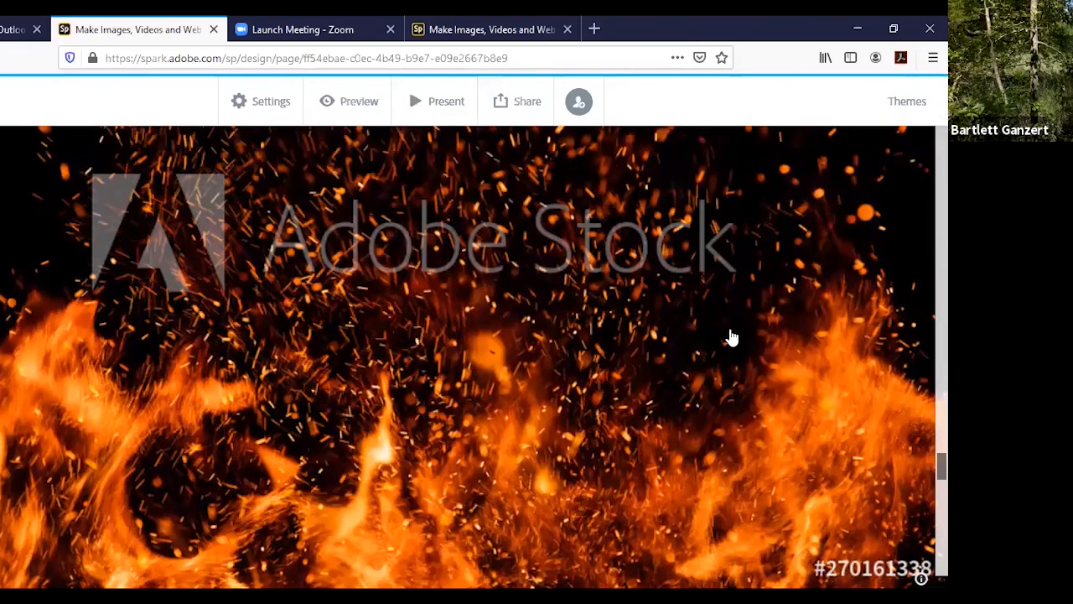
Review the three-photo grid and the split layout that pairs the joined hands photo with the example assignment.
scroll(731, 336, "down", 6)
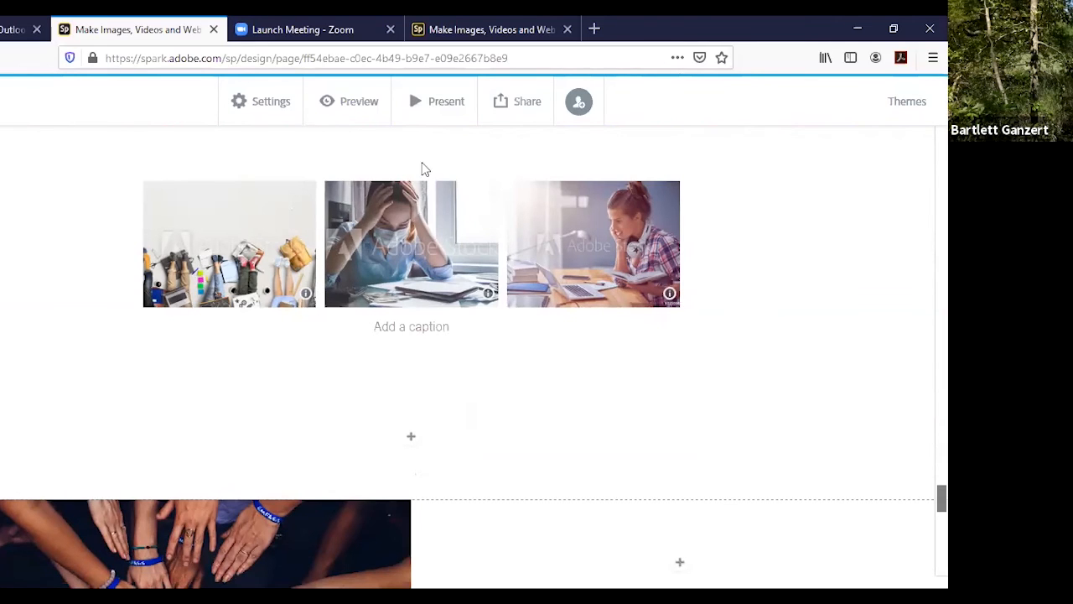
scroll(866, 355, "down", 2)
scroll(866, 355, "down", 5)
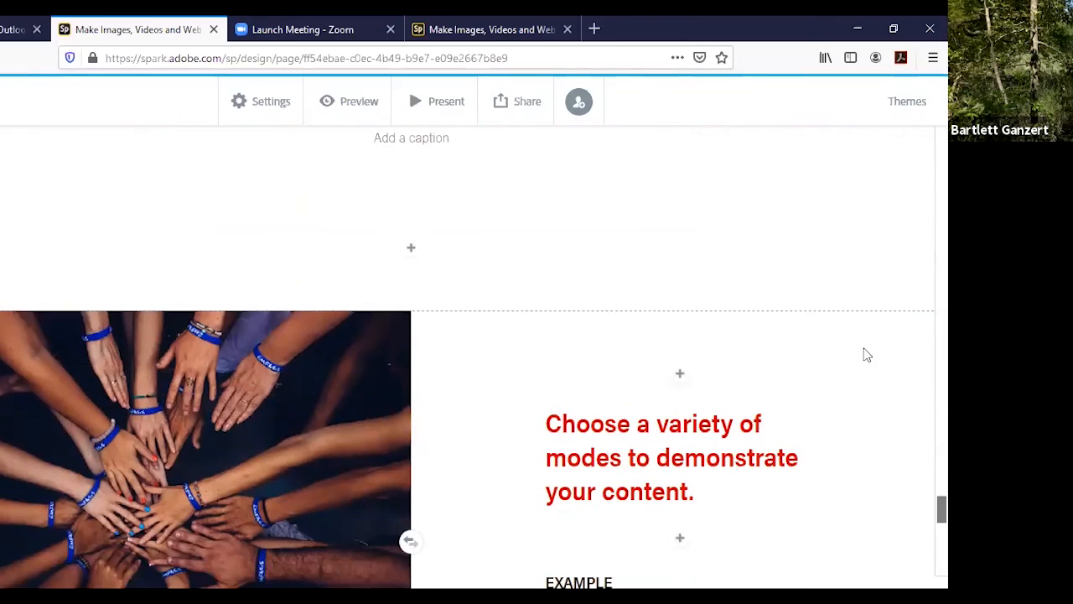
scroll(868, 353, "up", 2)
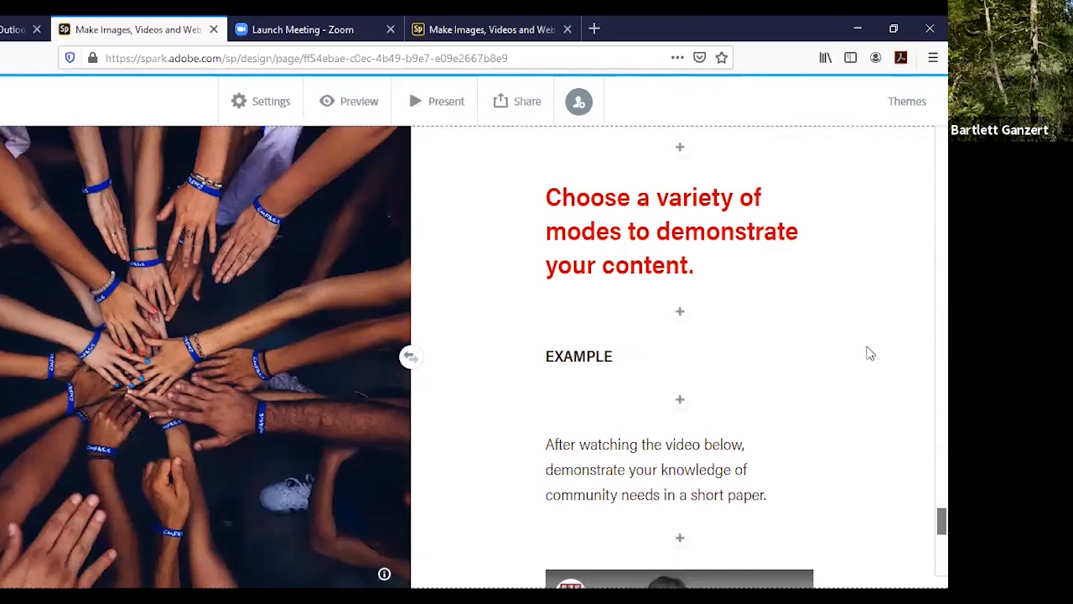
scroll(323, 373, "down", 1)
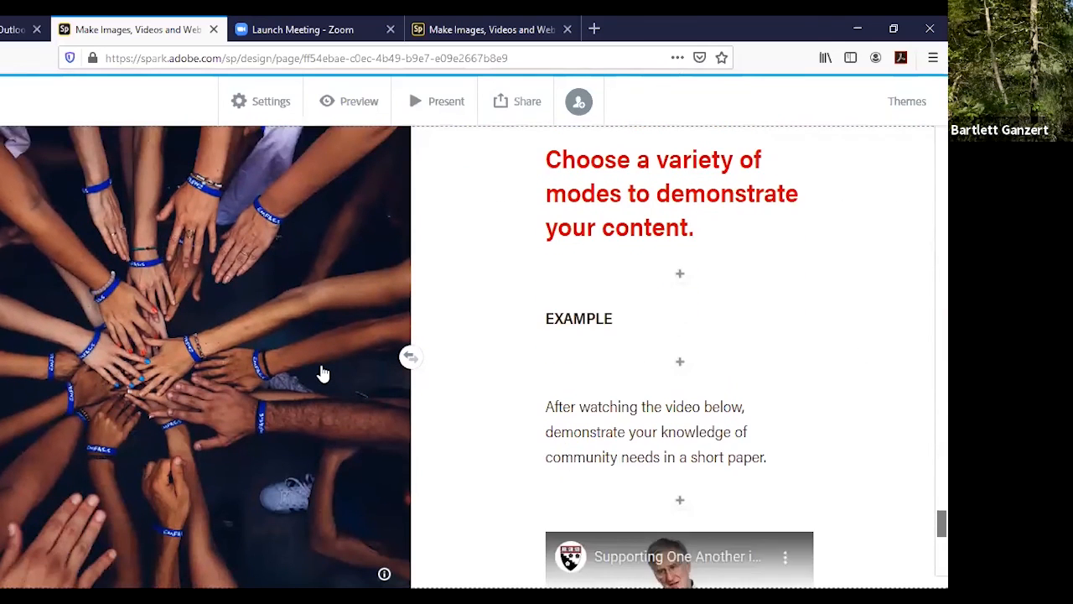
scroll(323, 373, "up", 1)
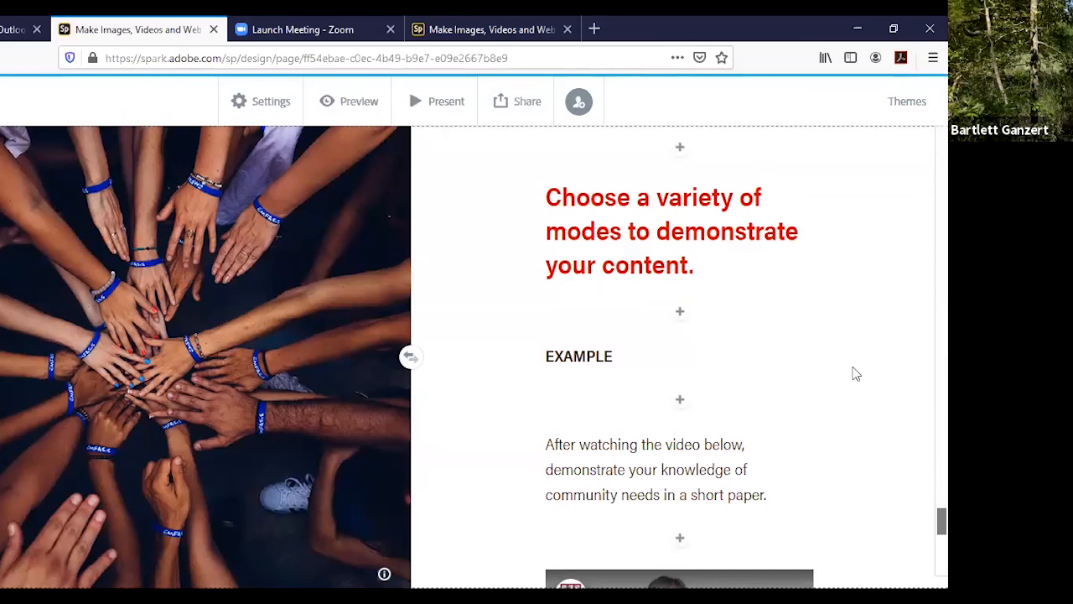
Examine the split layout's example assignment with its embedded community video, and the How to Use Adobe Spark video below it.
scroll(858, 317, "down", 2)
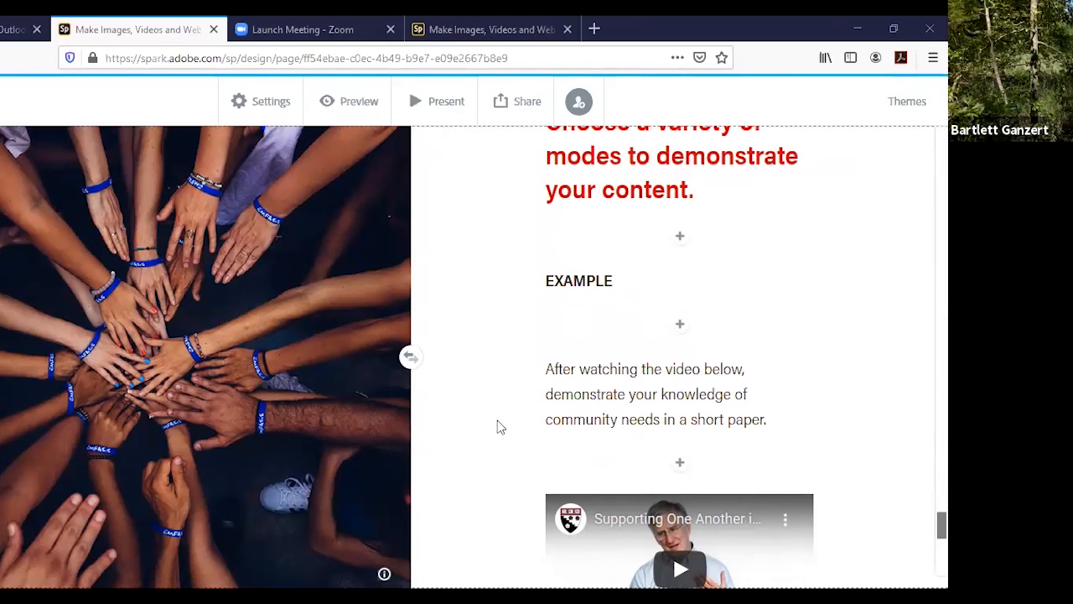
scroll(497, 427, "down", 1)
scroll(497, 427, "up", 2)
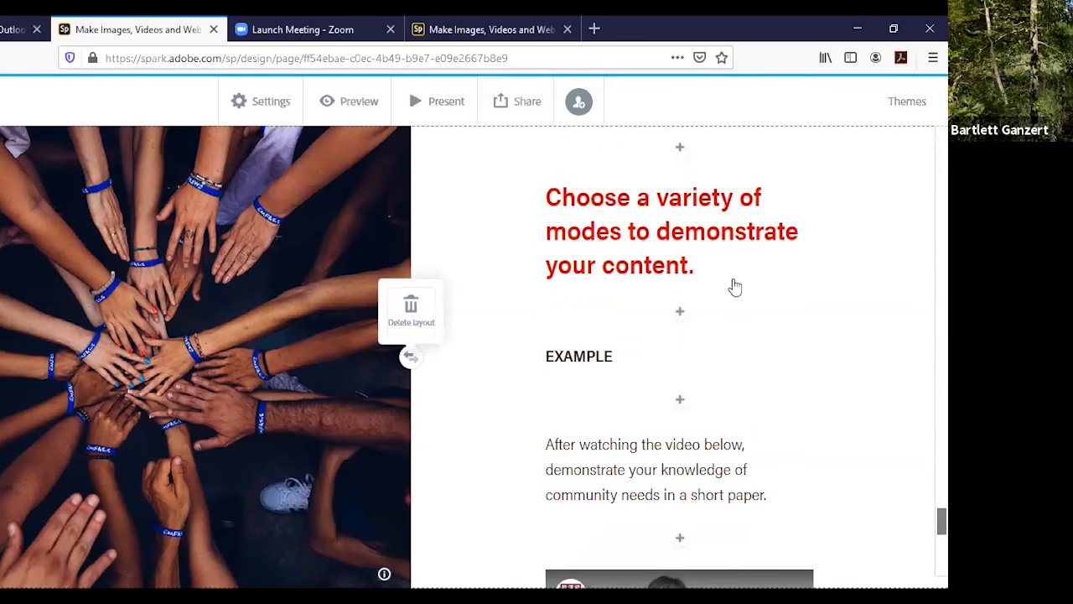
scroll(735, 287, "down", 3)
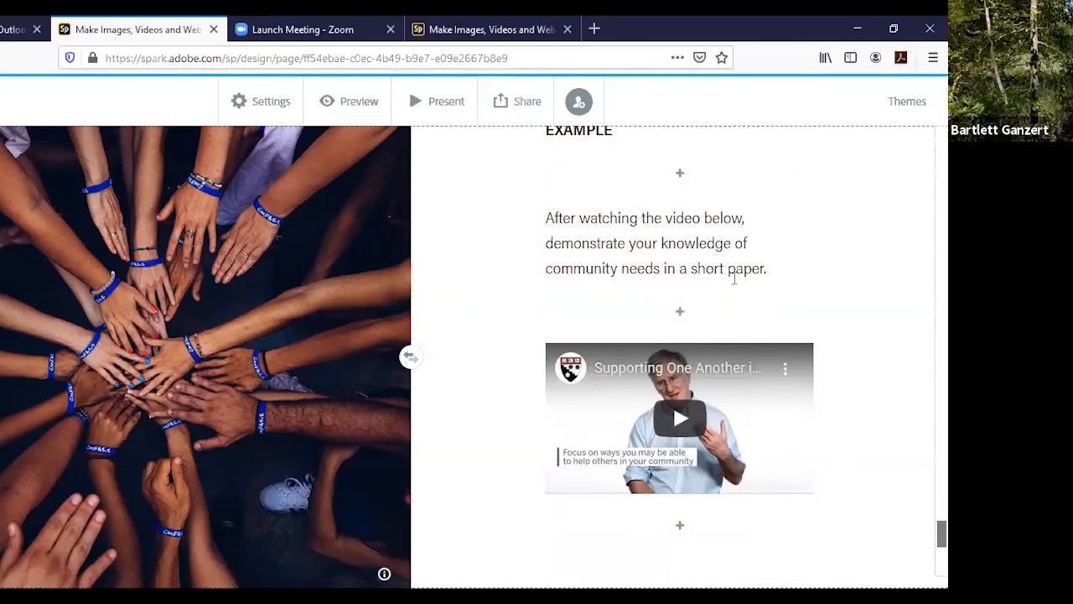
scroll(735, 280, "up", 2)
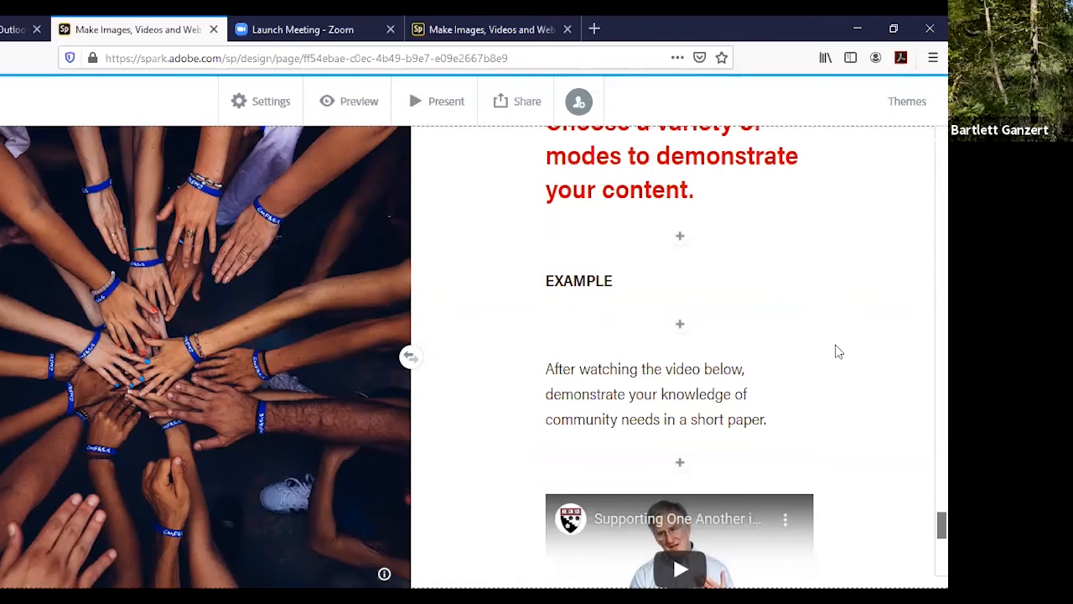
scroll(835, 353, "down", 4)
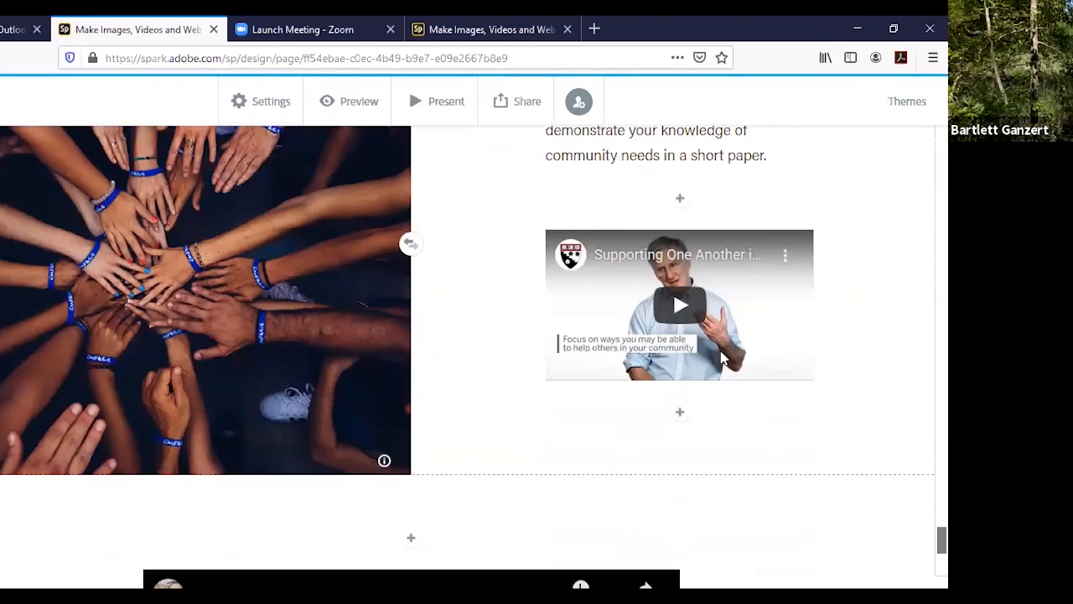
scroll(855, 369, "down", 3)
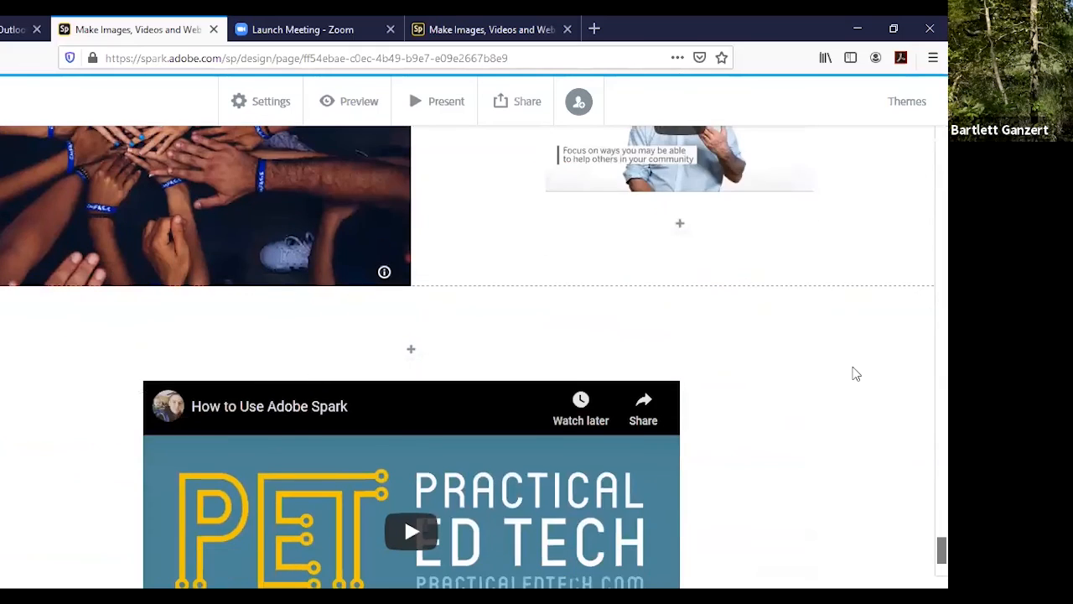
scroll(855, 373, "up", 8)
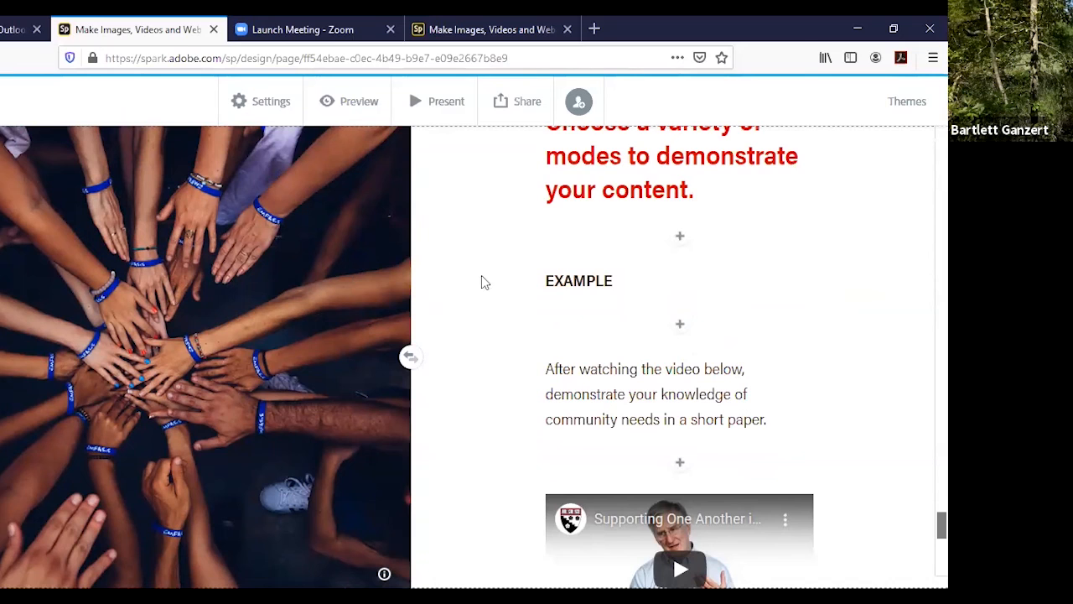
scroll(484, 319, "down", 1)
scroll(484, 319, "down", 6)
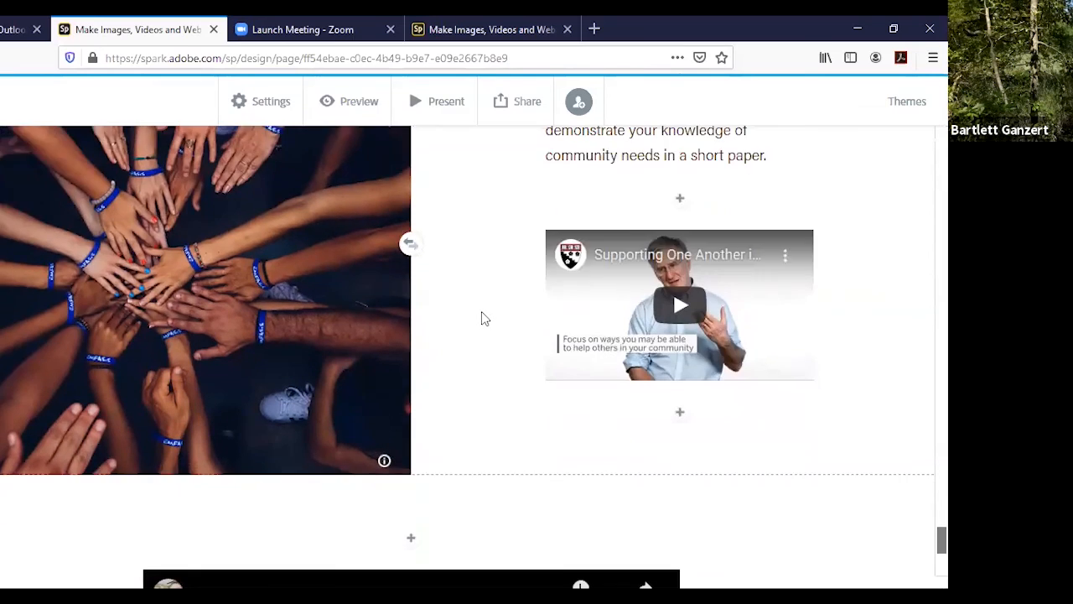
scroll(482, 316, "down", 1)
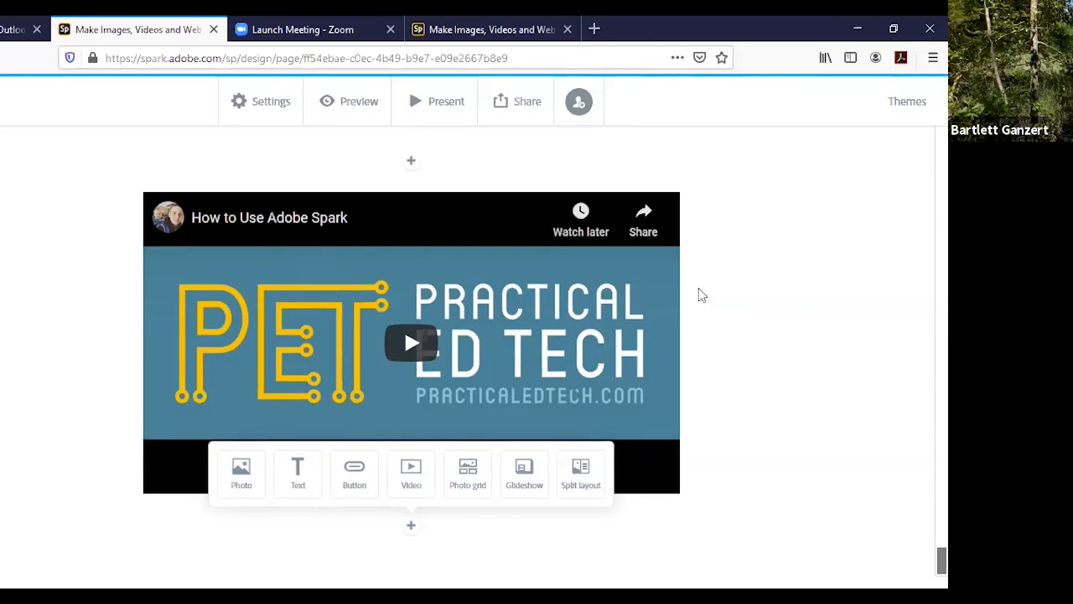
scroll(772, 295, "up", 2)
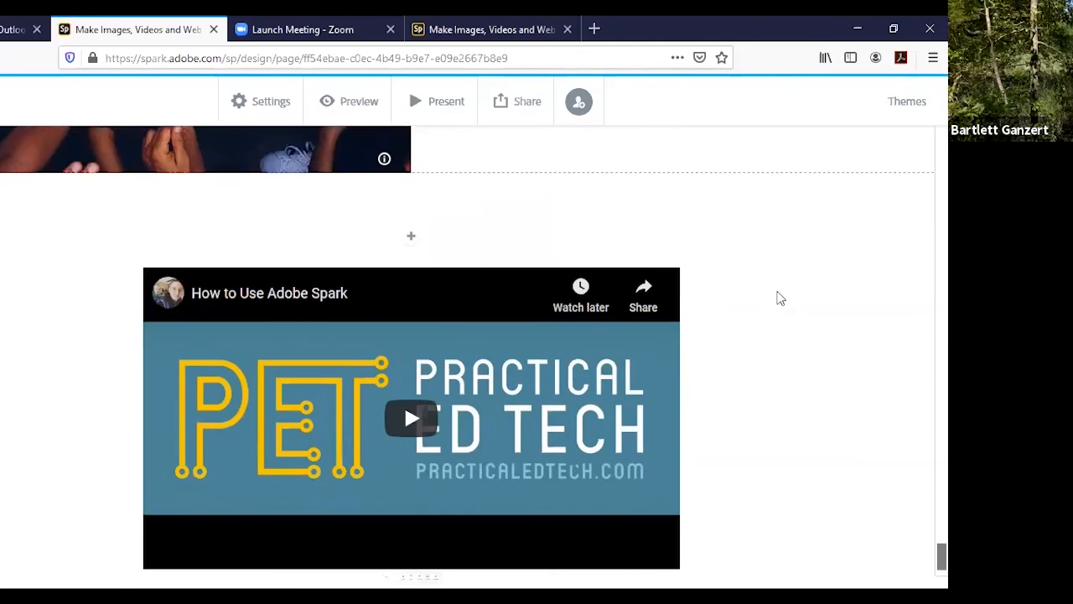
scroll(778, 300, "up", 5)
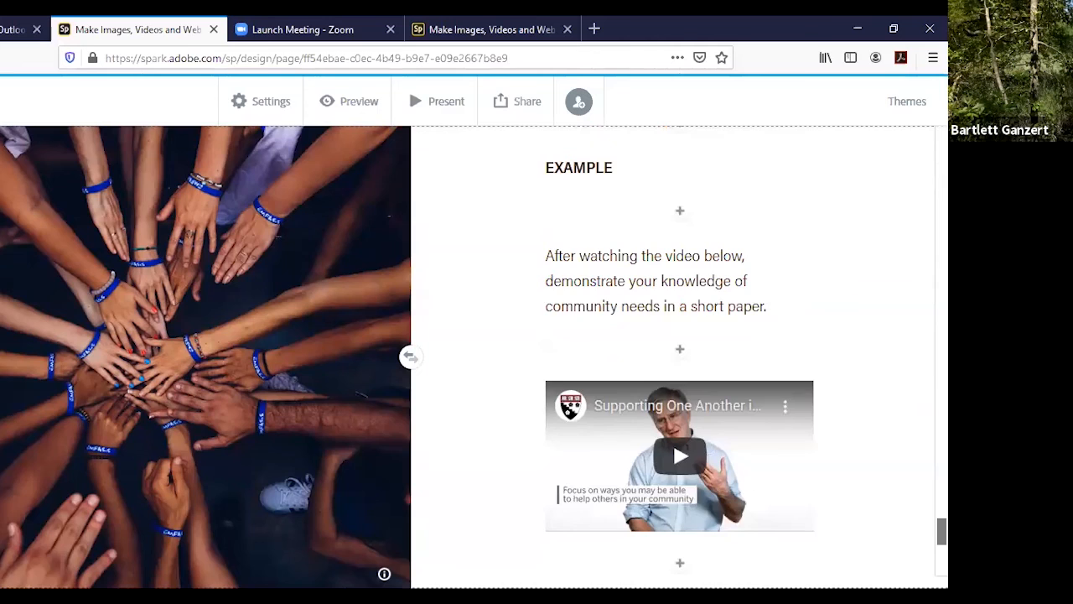
Open the publish and share link options from the page's title section, copy the shareable link and close the dialog.
scroll(470, 356, "up", 20)
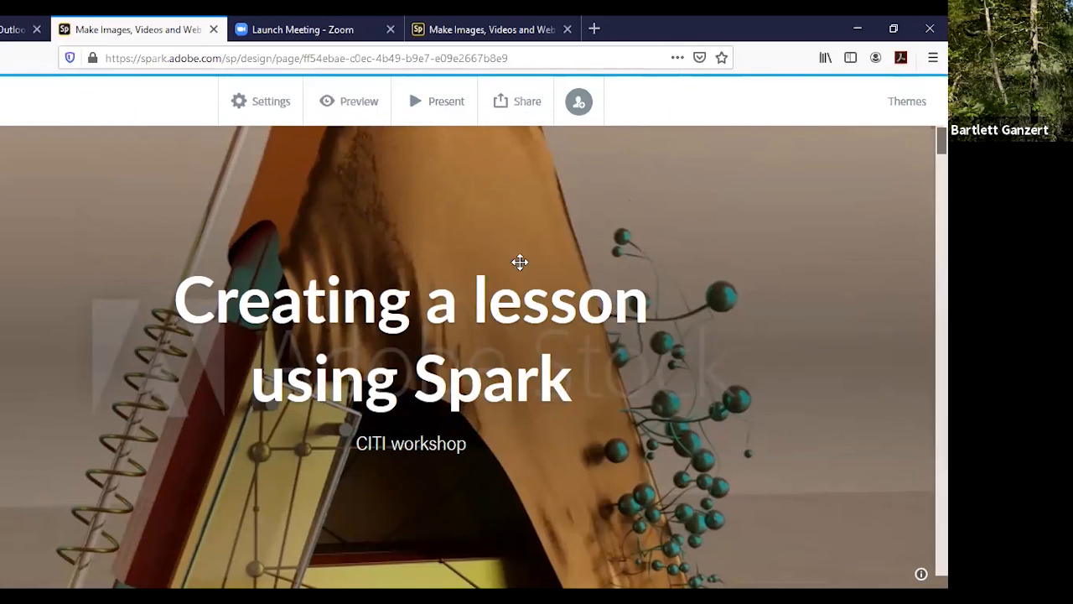
left_click(523, 118)
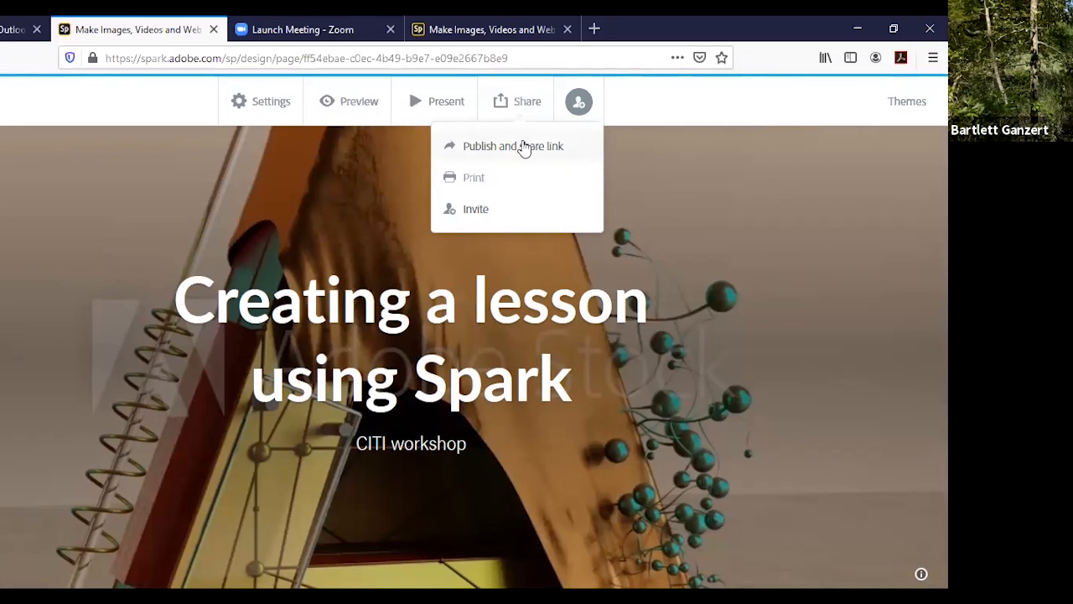
left_click(523, 147)
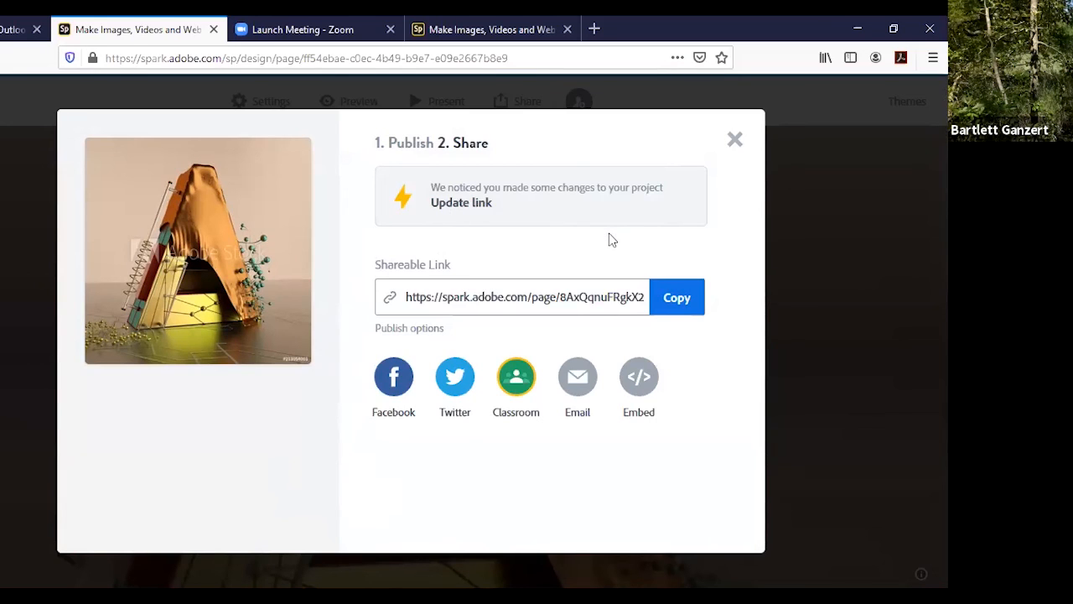
left_click(673, 308)
left_click(735, 141)
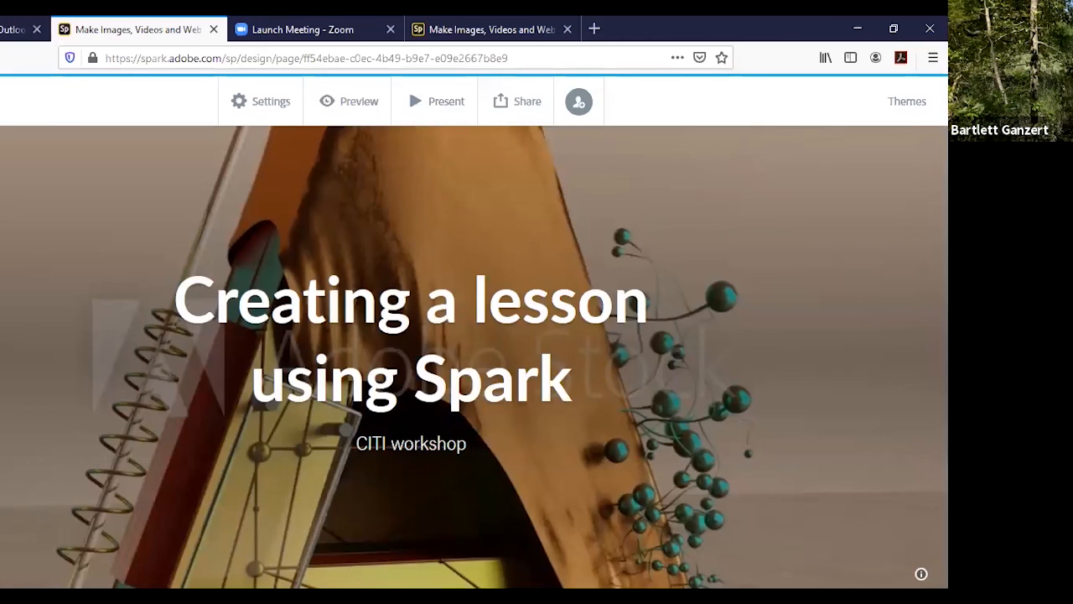
Present the page and advance past the title and The Dangling Man sections to the Adobe Spark introduction.
left_click(436, 101)
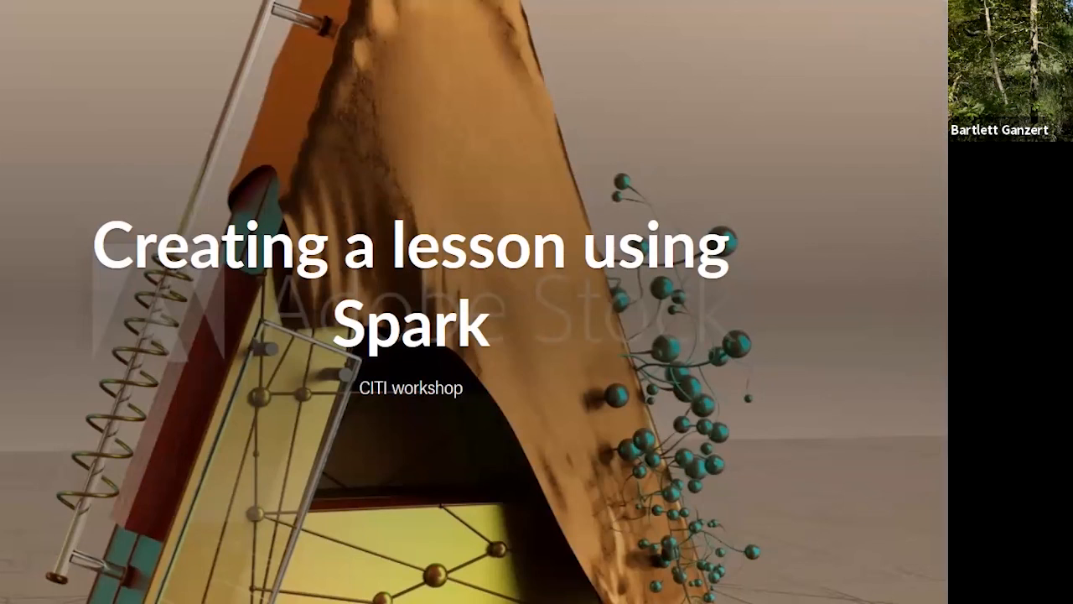
mouse_move(910, 579)
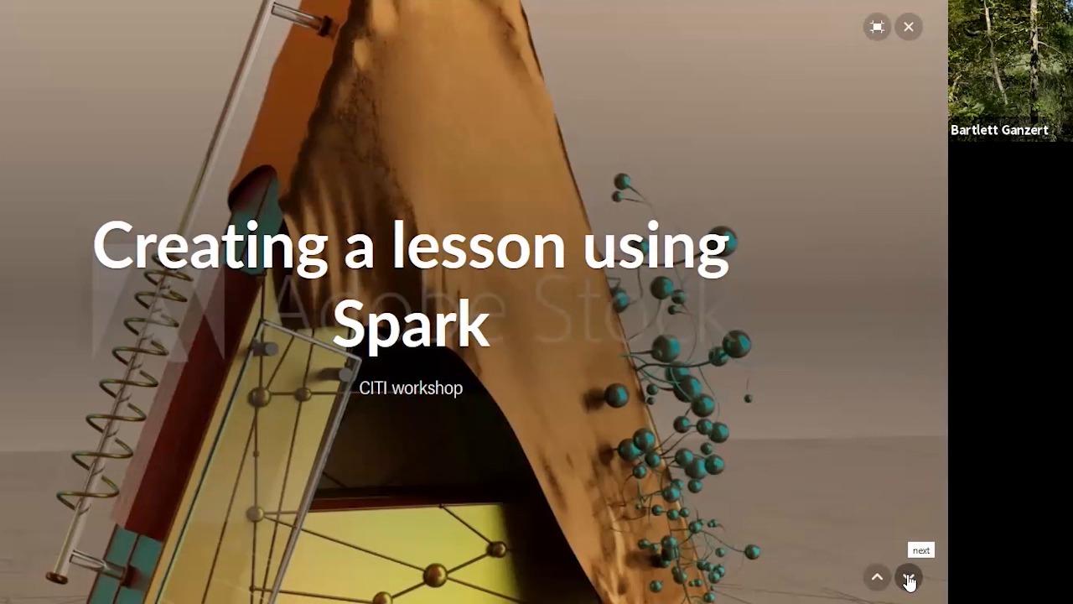
left_click(910, 578)
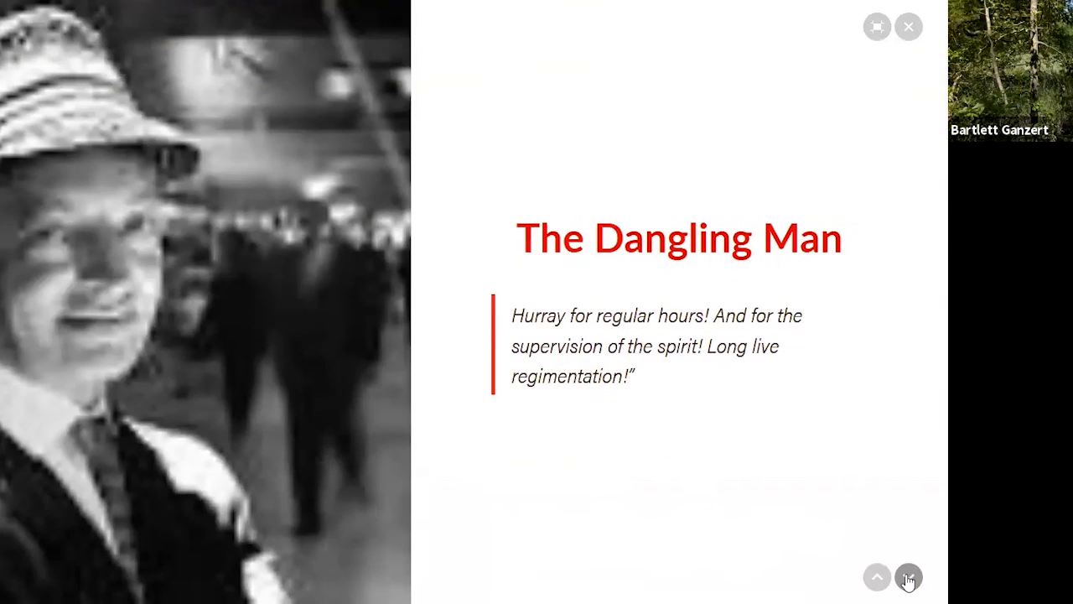
left_click(910, 579)
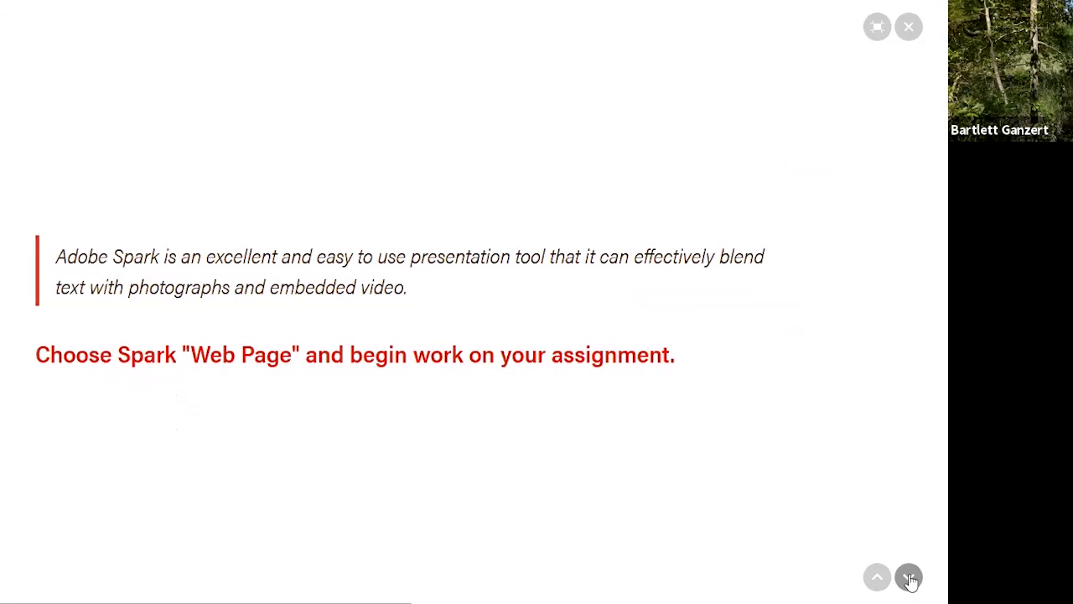
Review the presented page down to its credits and footer, return to the title section and exit the presentation.
scroll(853, 510, "down", 5)
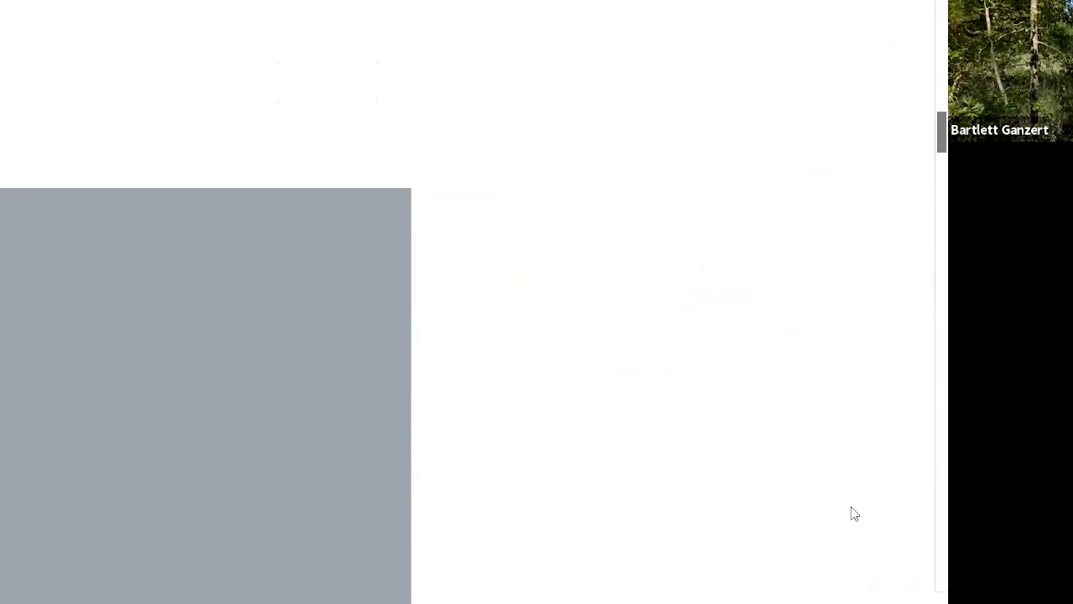
scroll(851, 507, "down", 5)
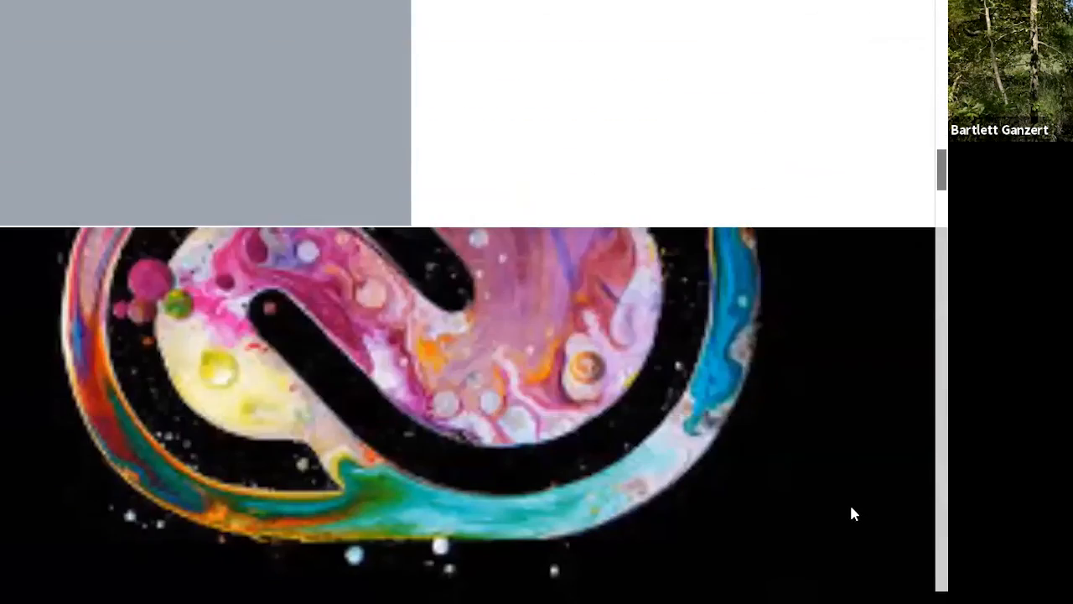
scroll(852, 508, "down", 5)
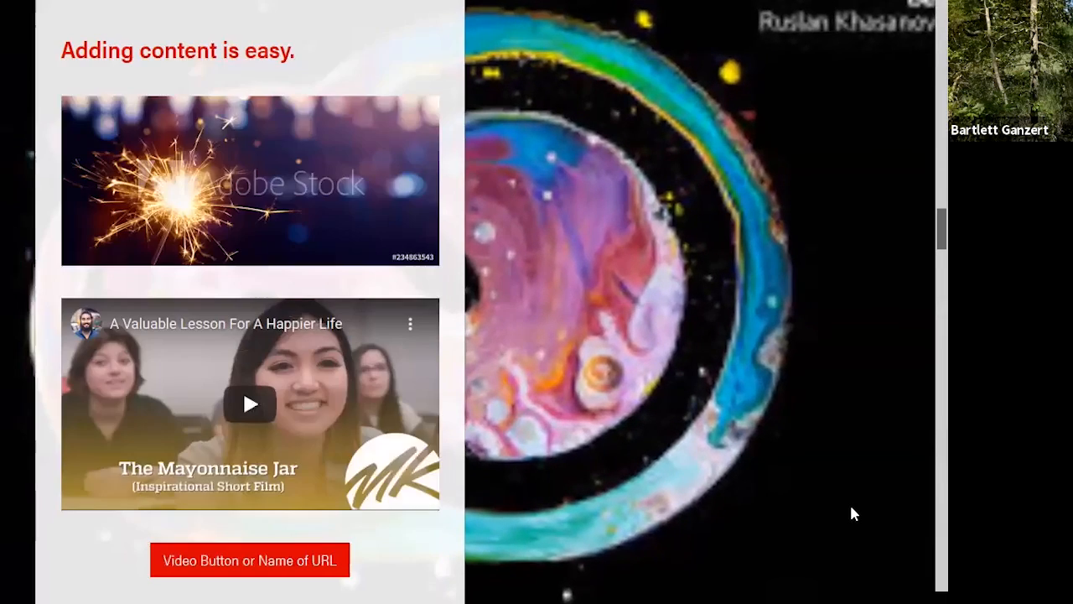
scroll(851, 507, "down", 5)
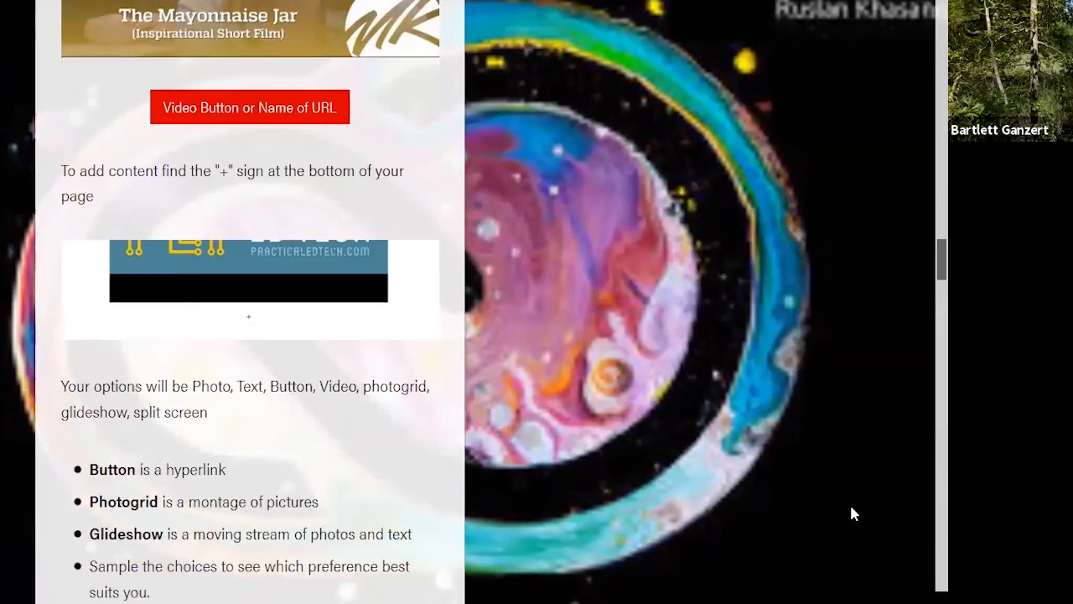
scroll(851, 508, "down", 5)
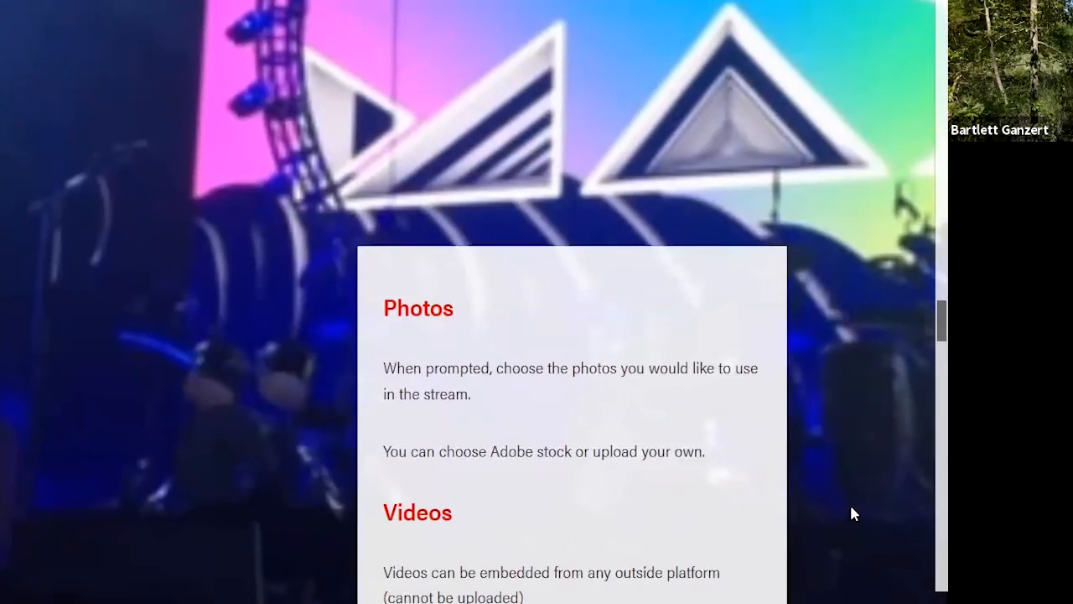
scroll(851, 514, "down", 5)
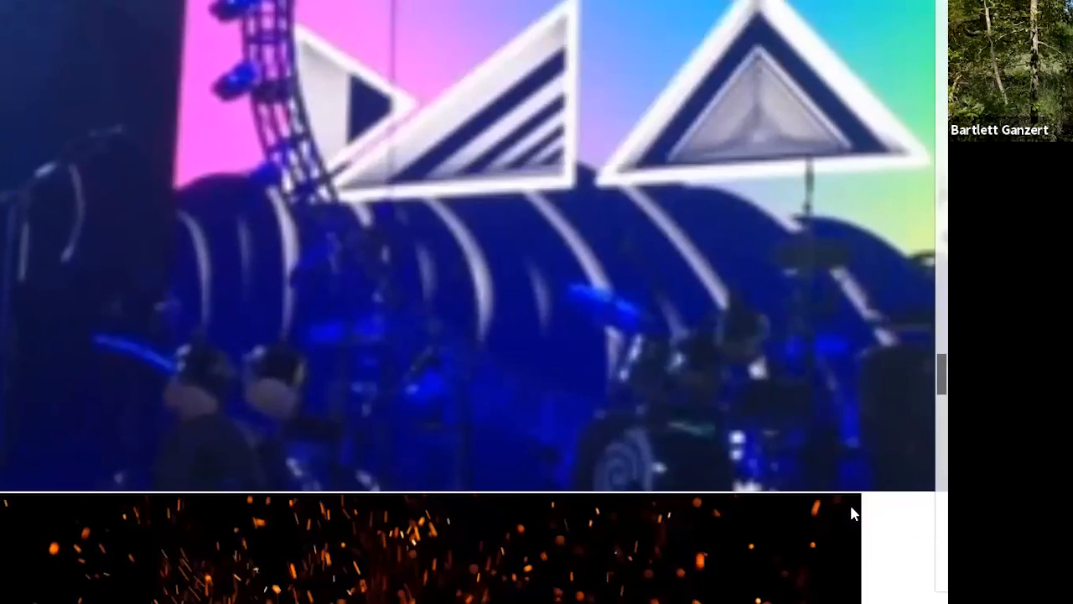
scroll(851, 514, "down", 6)
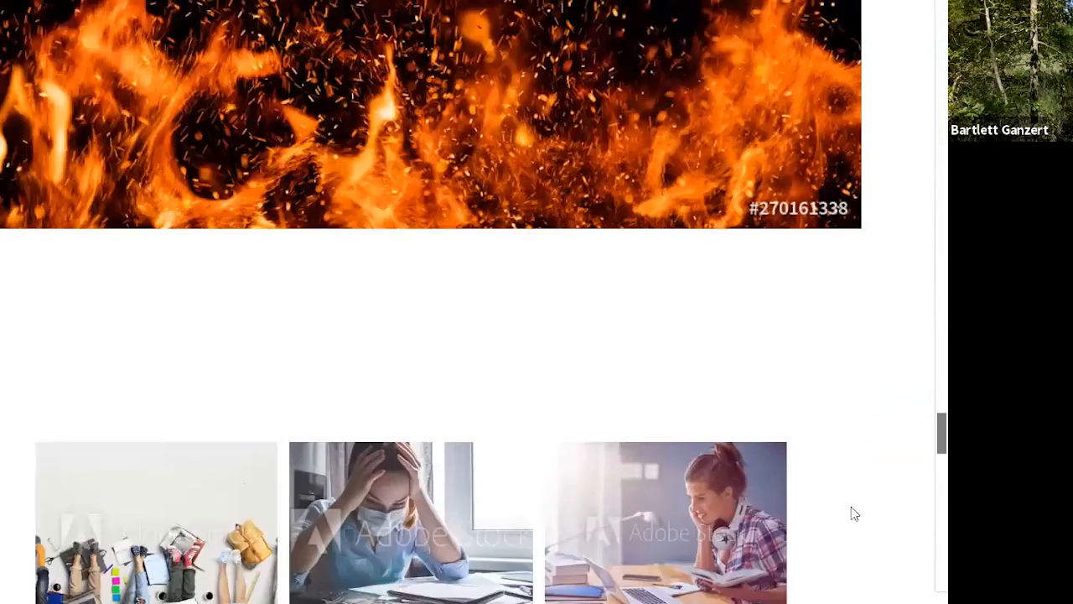
scroll(852, 508, "down", 8)
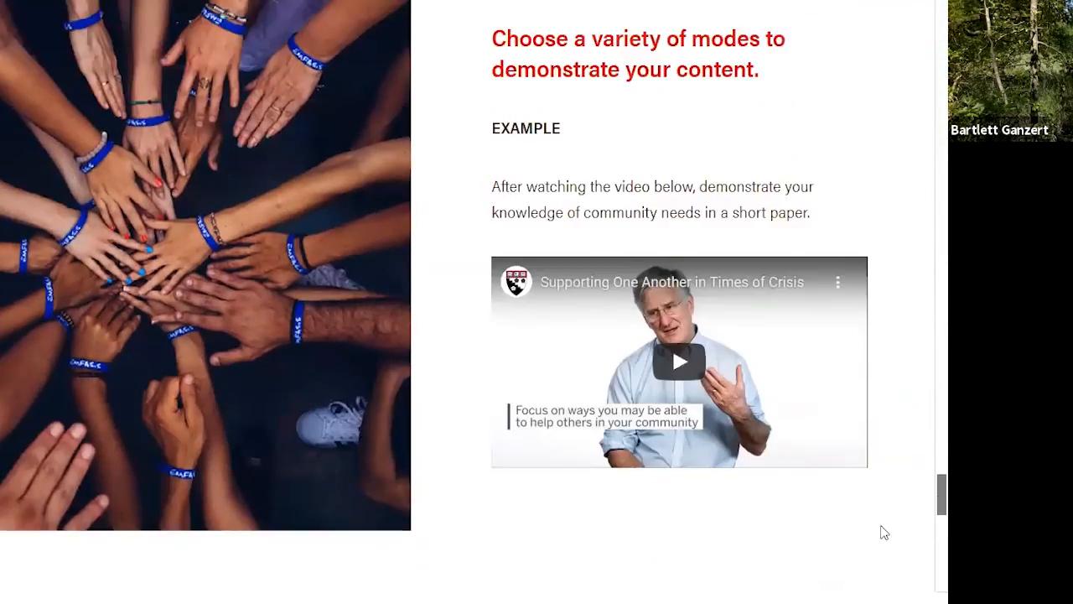
scroll(910, 580, "down", 10)
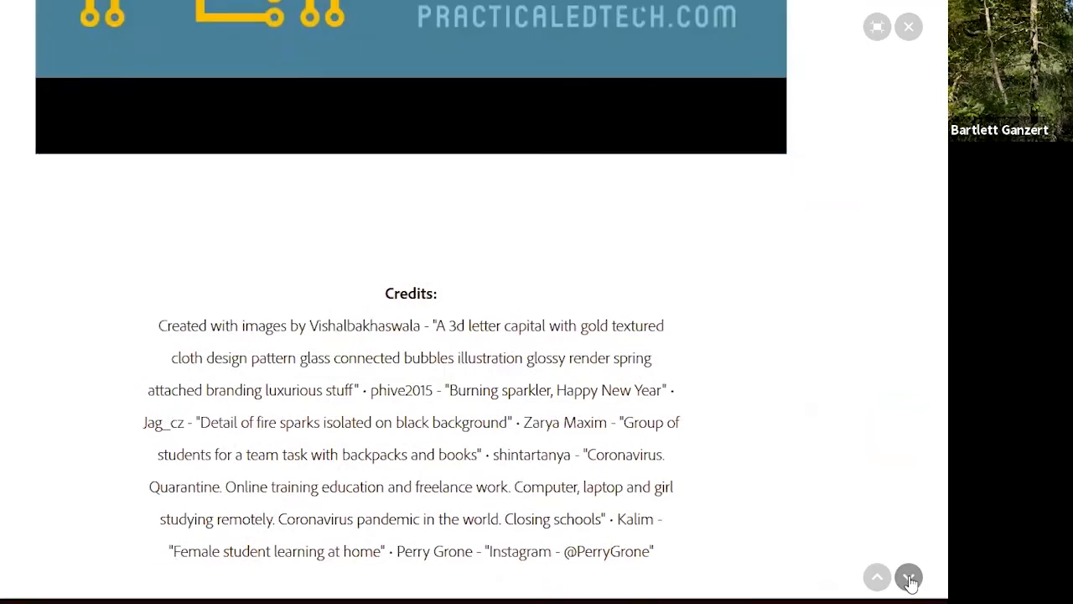
scroll(910, 582, "down", 3)
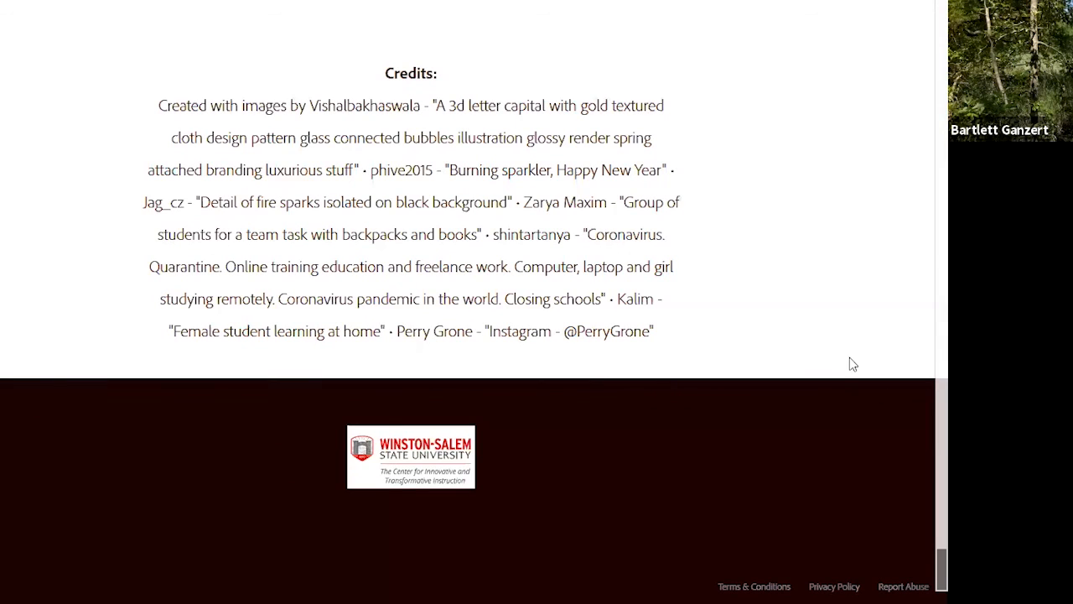
left_click_drag(943, 570, 943, 17)
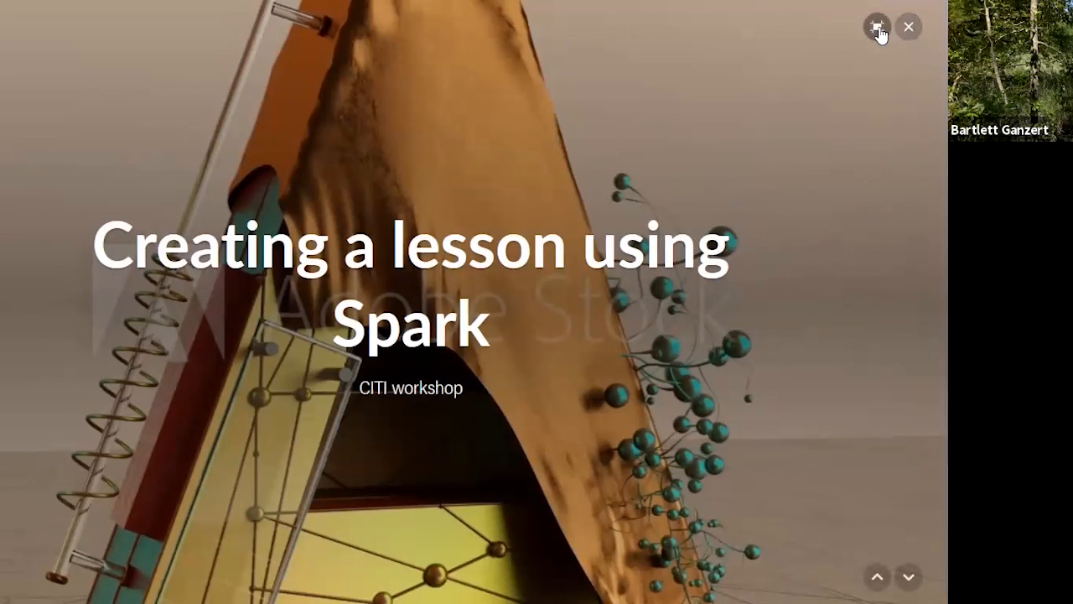
left_click(909, 28)
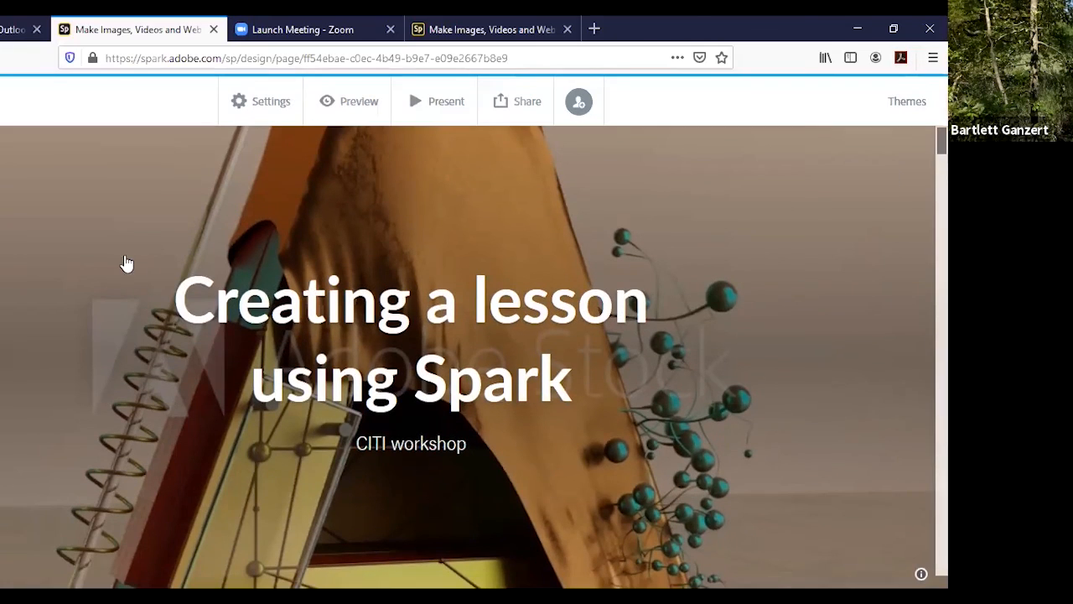